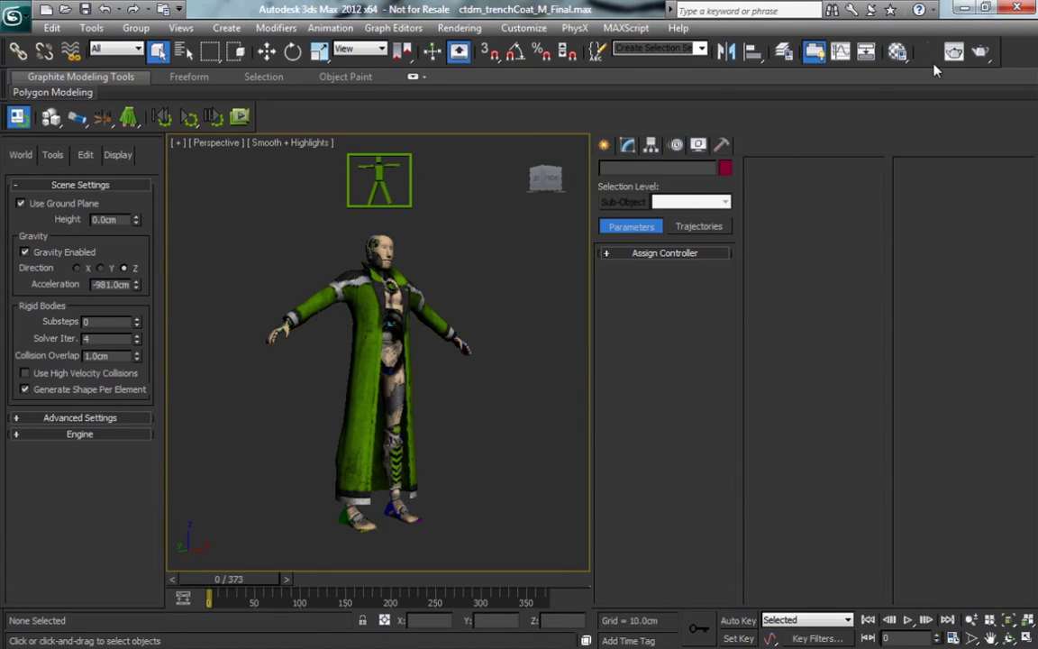
# Open the Material Editor on ctdm_trenchcoat_mat, select the trench coat in the viewport and turn on edged faces
pyautogui.click(897, 52)
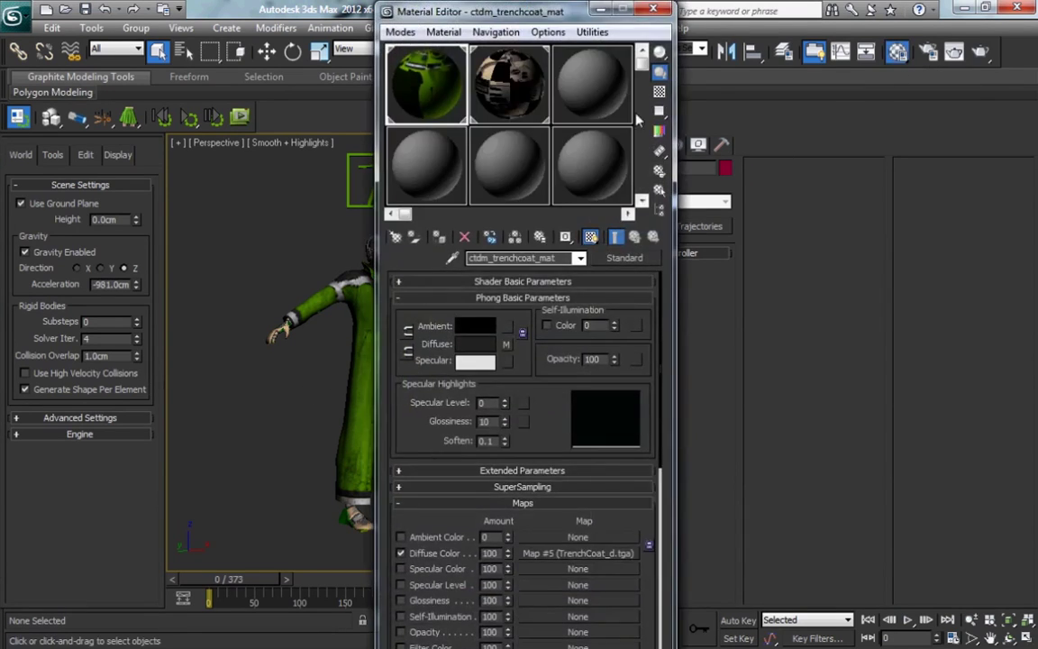
pyautogui.moveTo(527, 13); pyautogui.dragTo(738, 37)
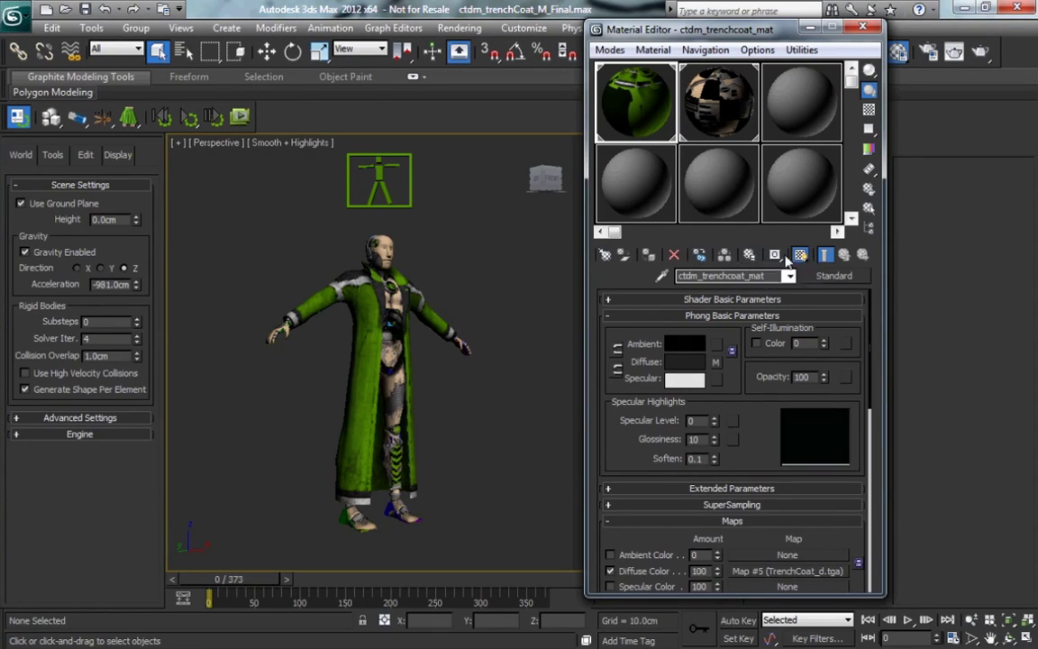
pyautogui.rightClick(622, 108)
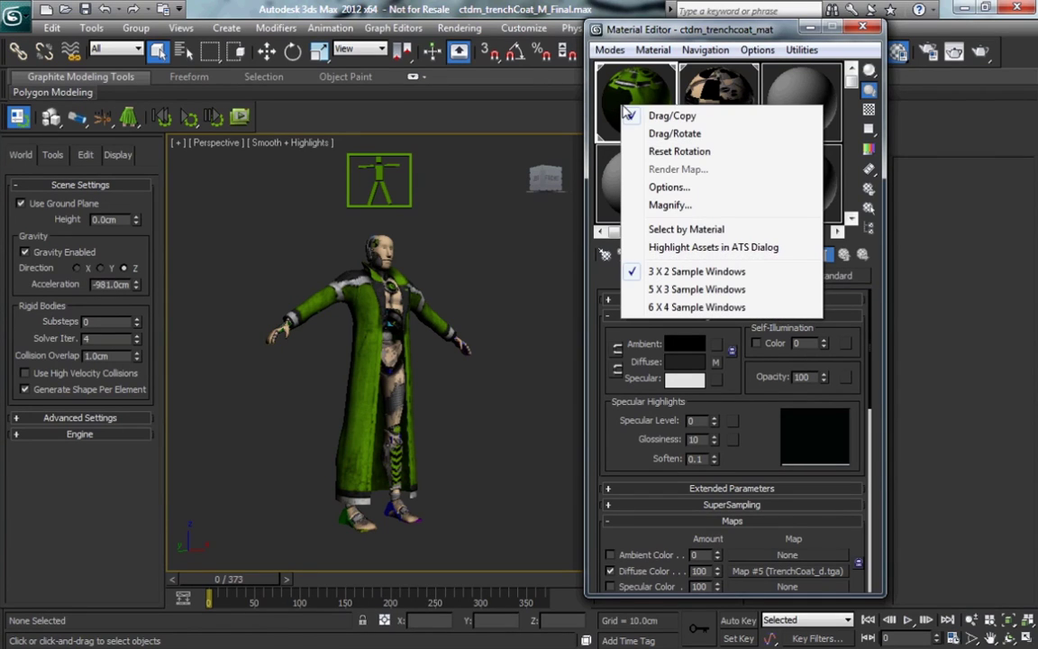
pyautogui.click(623, 108)
pyautogui.click(358, 335)
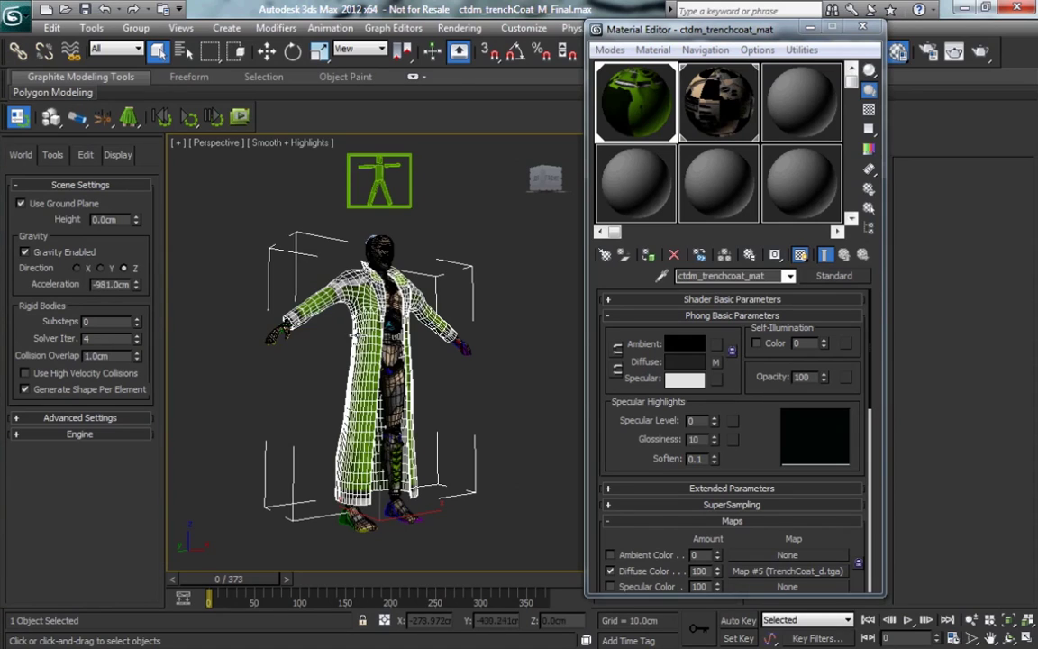
pyautogui.press('F4')
# Review the sub-materials of the crash test dummy's Multi/Sub-Object material and the trench coat material, and close the Material Editor
pyautogui.click(709, 105)
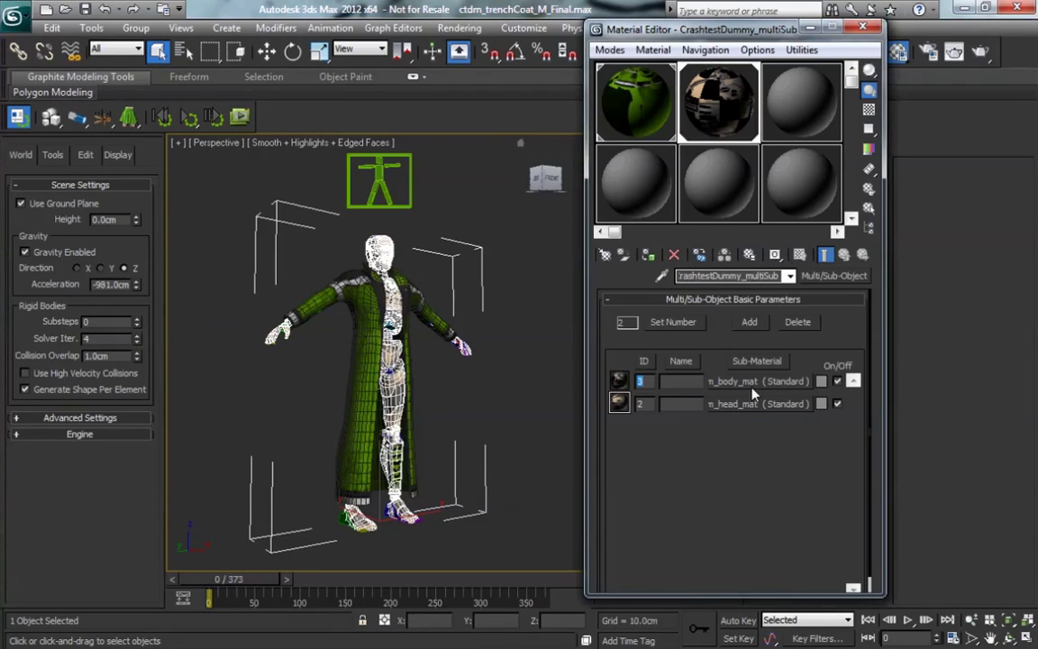
pyautogui.press('Tab')
pyautogui.click(622, 117)
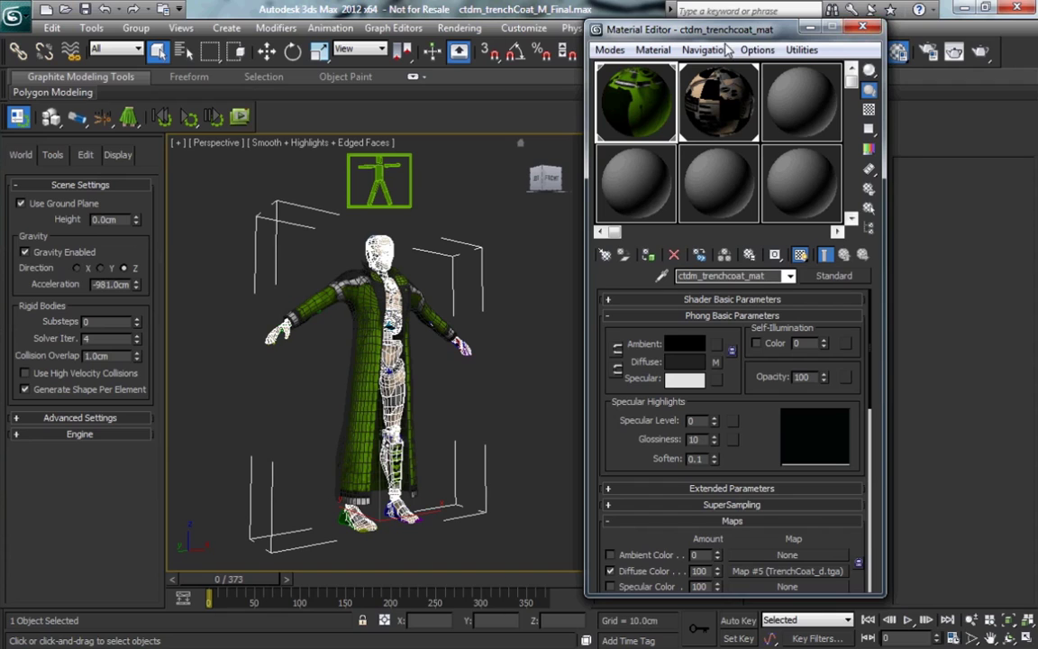
pyautogui.moveTo(745, 36); pyautogui.dragTo(556, 56)
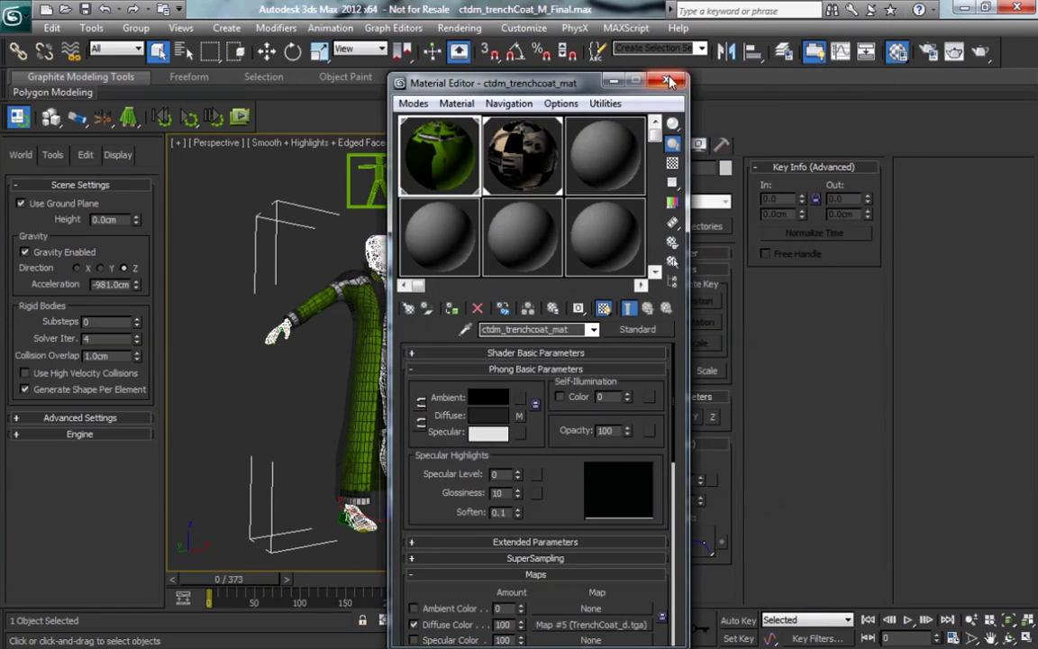
pyautogui.click(693, 41)
# Check CTDM_body's material assignment by selecting its Editable Poly polygons with material ID 3, and return to the Skin modifier
pyautogui.click(628, 146)
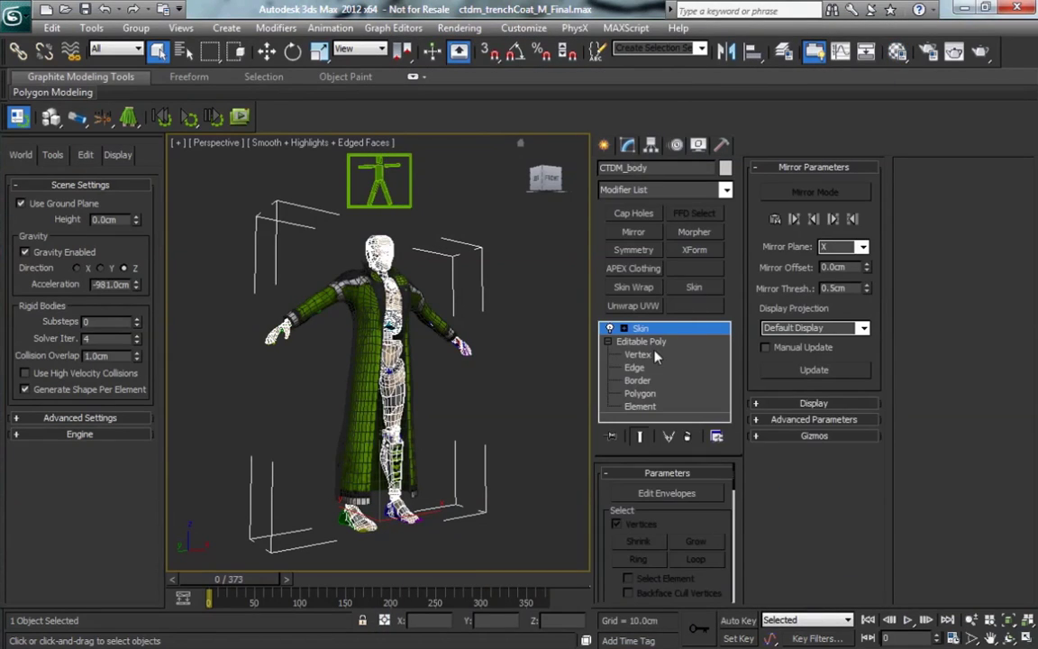
pyautogui.click(648, 396)
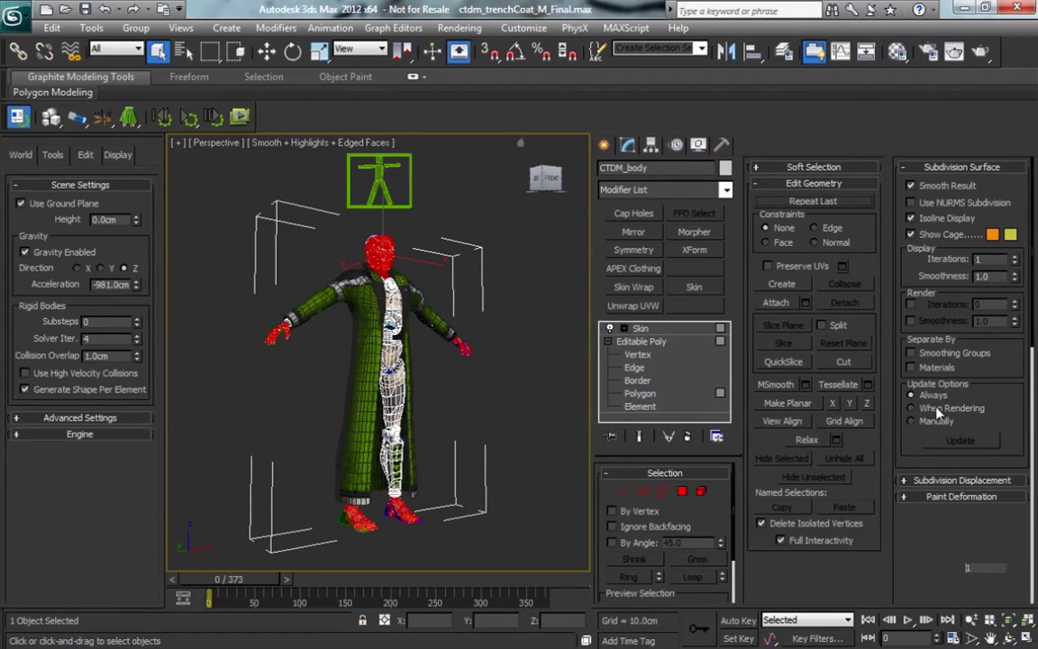
pyautogui.click(665, 473)
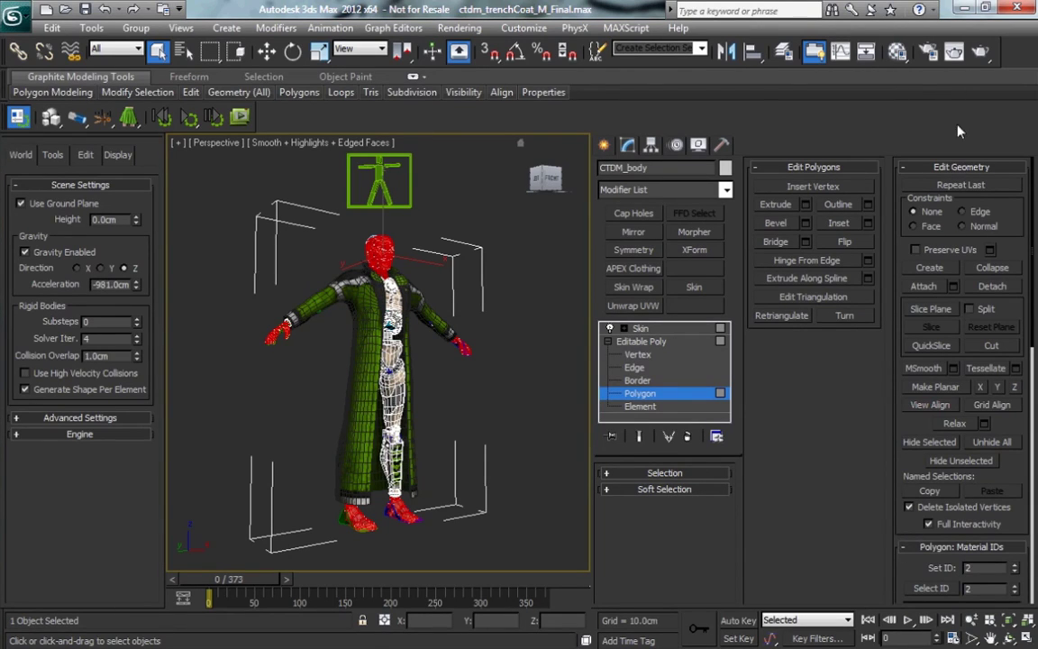
pyautogui.click(919, 166)
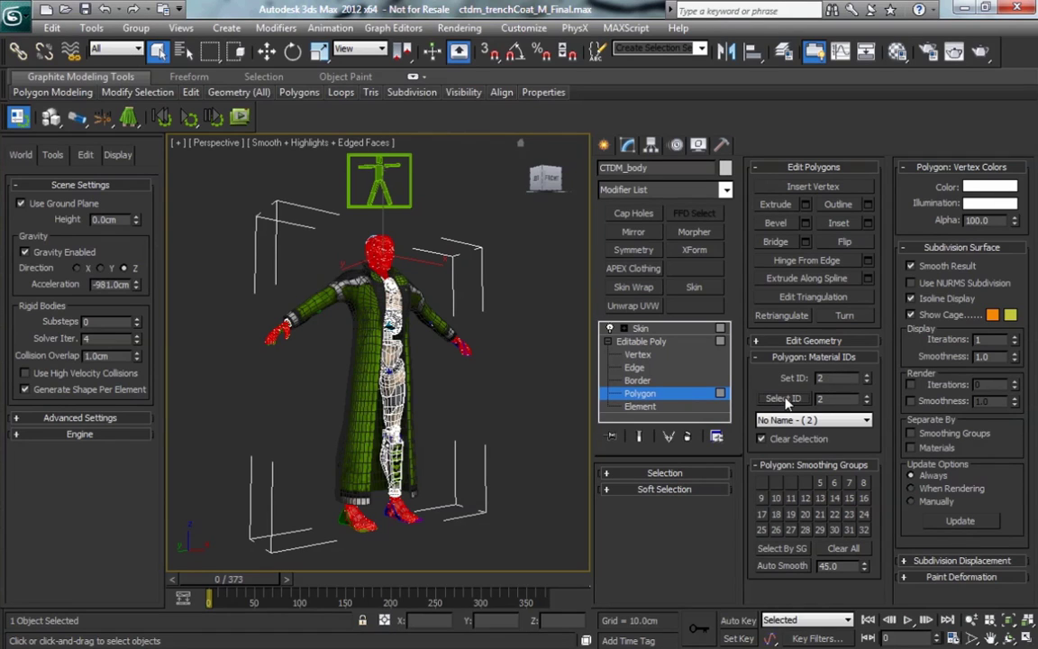
pyautogui.click(867, 395)
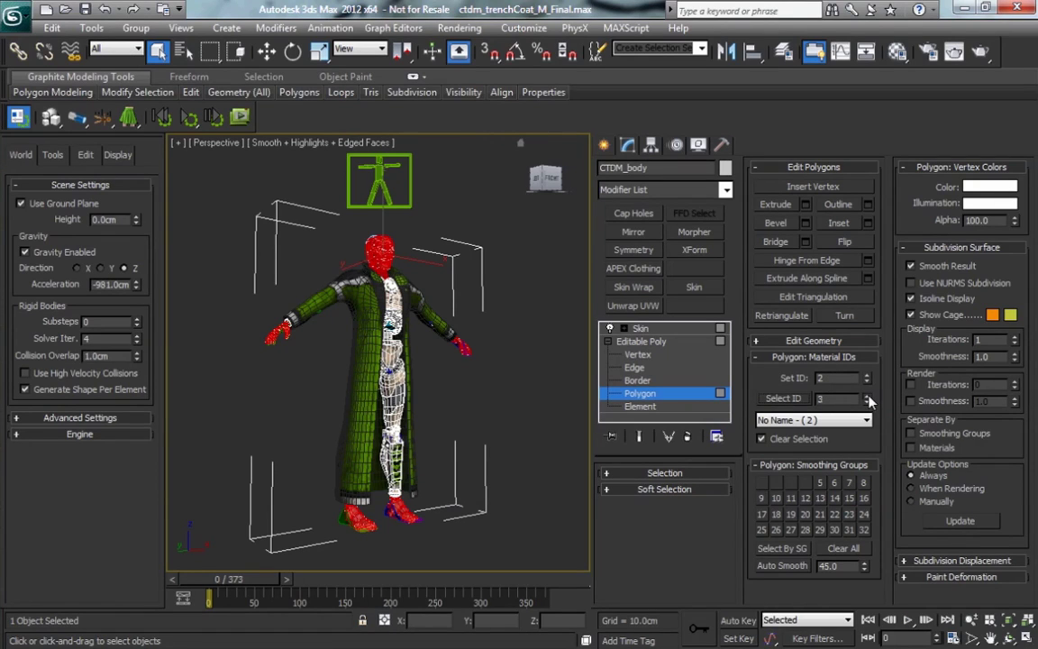
pyautogui.click(784, 398)
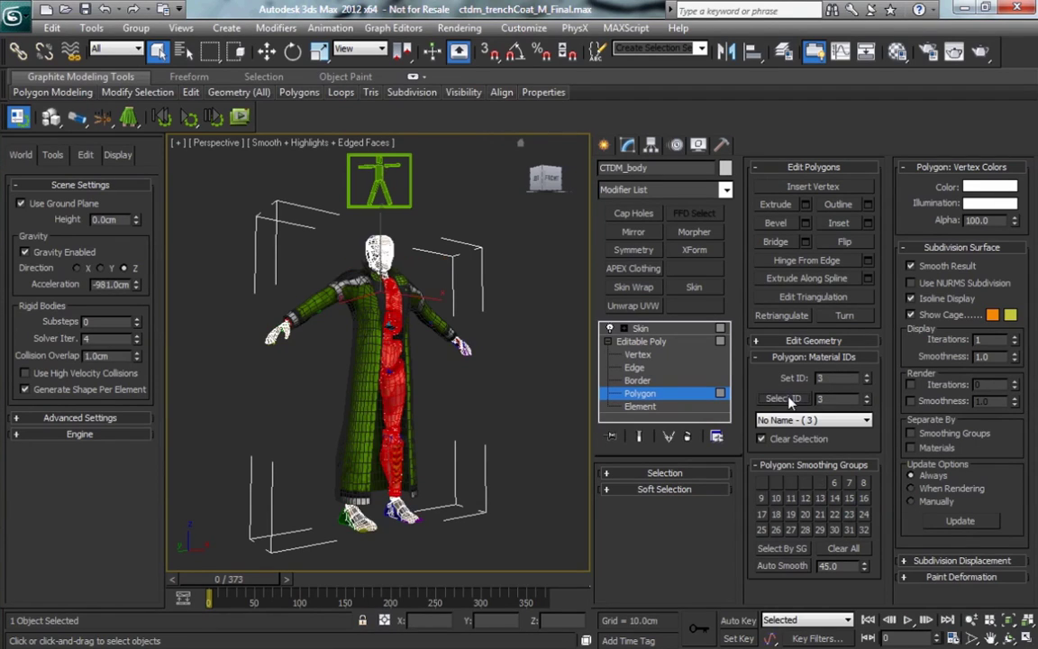
pyautogui.click(642, 328)
# Check ctdm_TrenchCoat_M's material assignment by selecting its Editable Poly polygons with material ID 1, and return to the APEX Clothing modifier
pyautogui.click(326, 315)
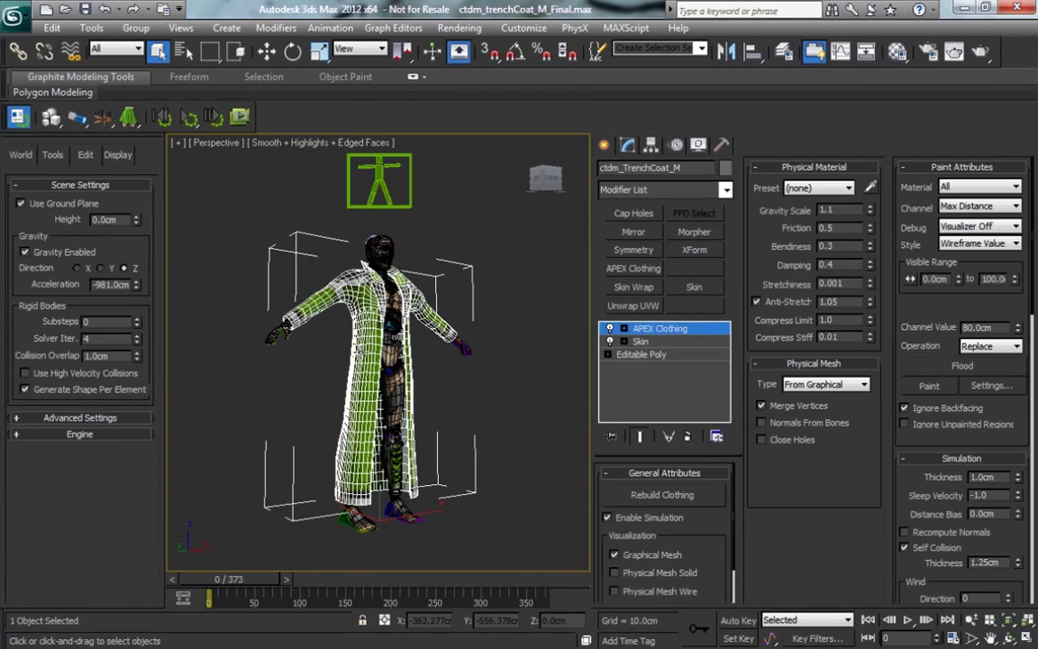
pyautogui.click(635, 354)
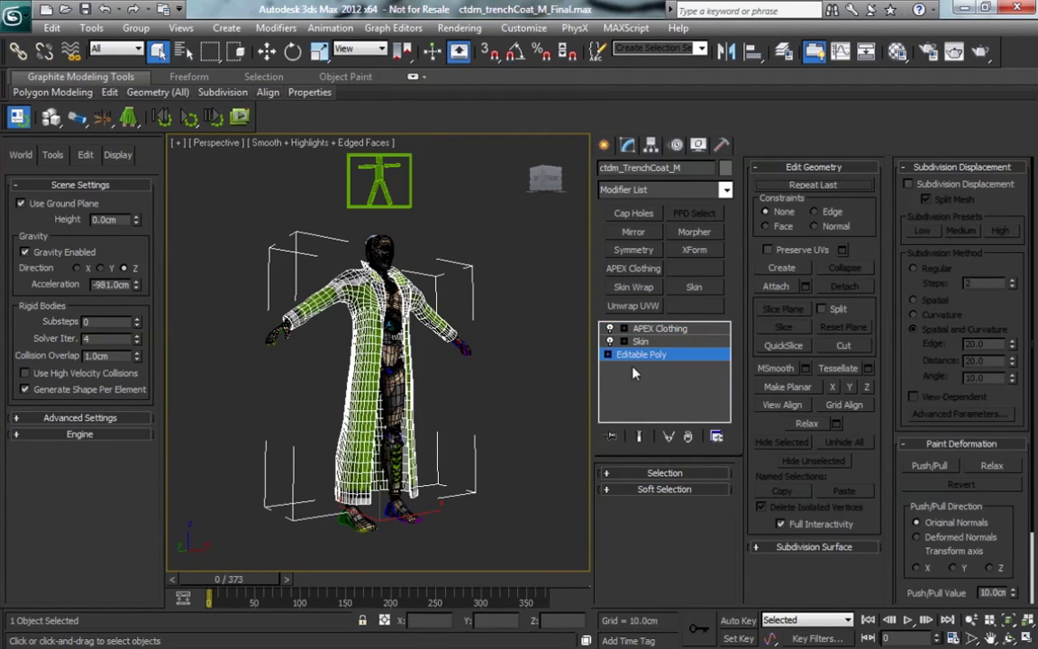
pyautogui.click(609, 354)
pyautogui.click(640, 407)
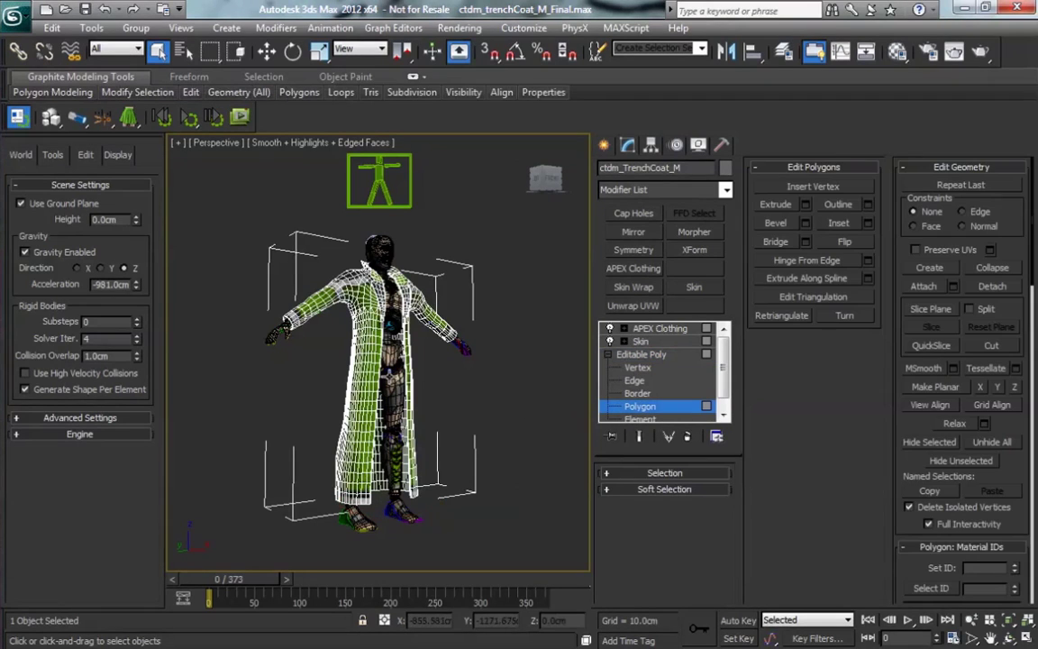
pyautogui.hotkey('ctrl', 'a')
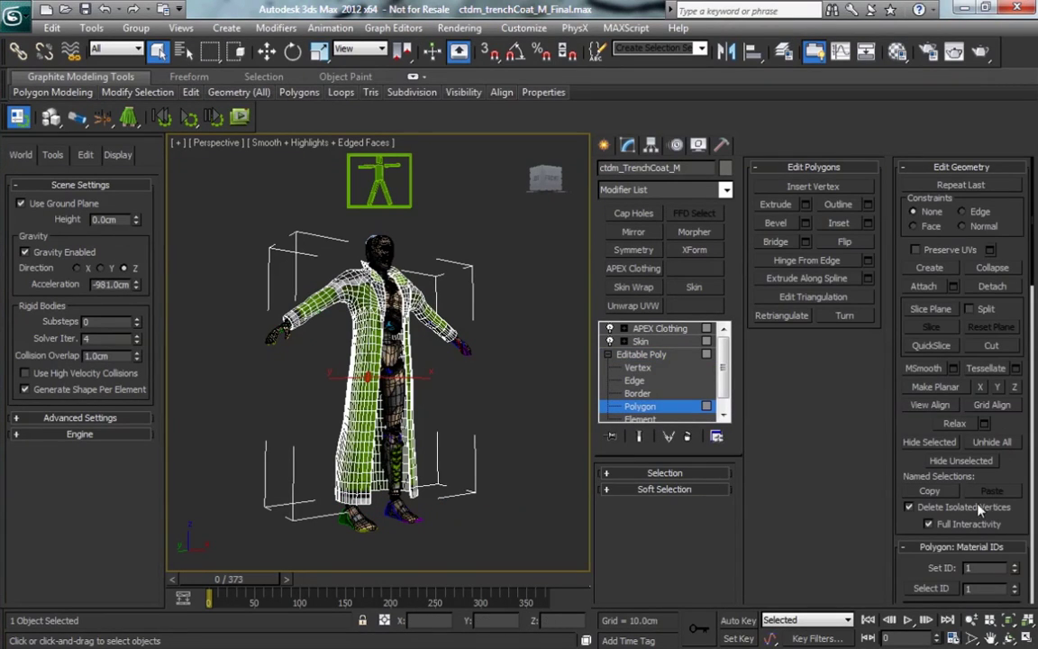
pyautogui.click(961, 168)
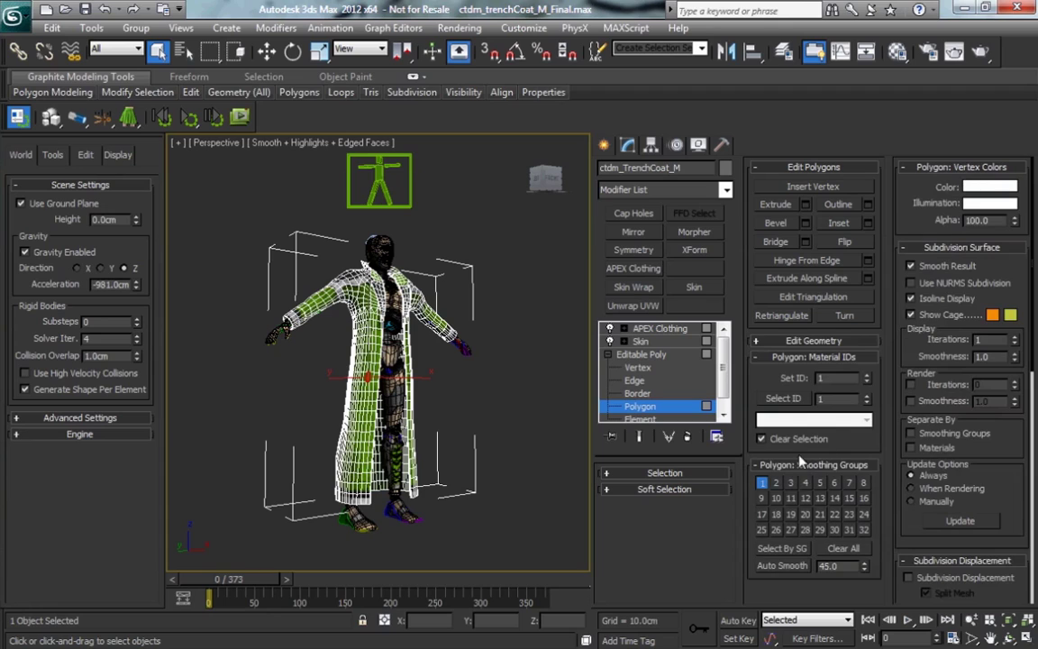
pyautogui.click(772, 400)
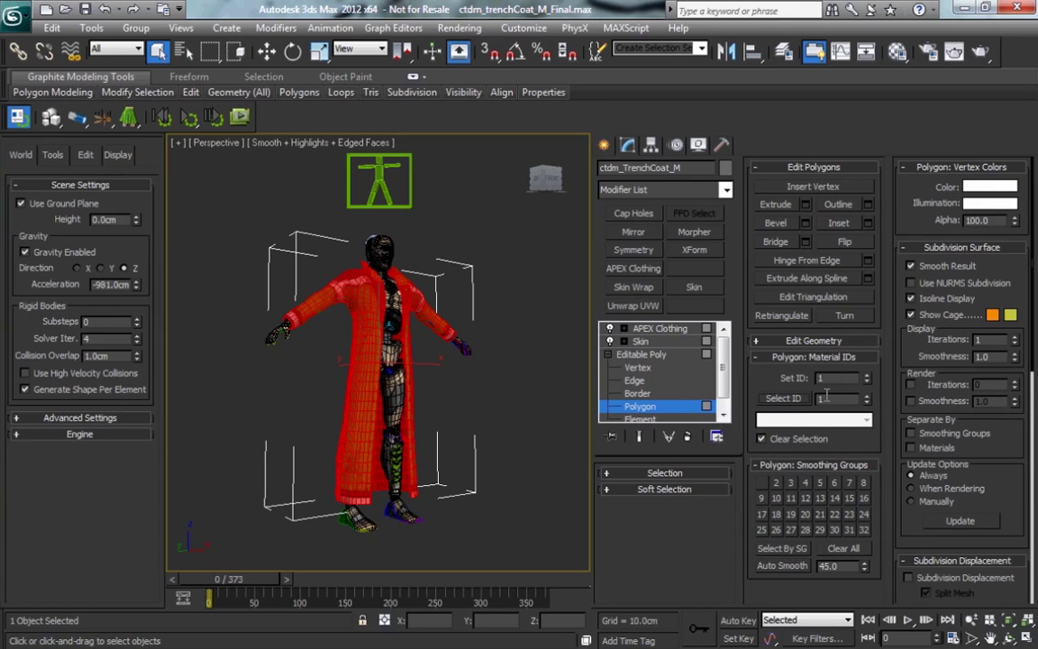
pyautogui.click(638, 357)
pyautogui.click(656, 329)
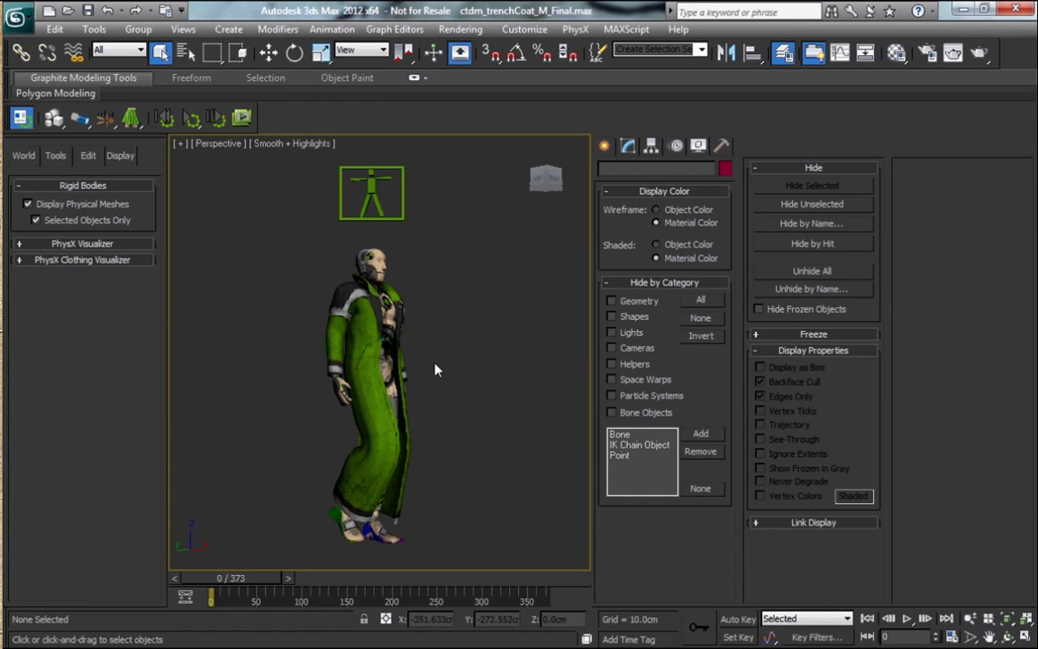
# Open the layer manager and toggle the Cape Bones, Clothing and Ctdm layers to check what each contains
pyautogui.keyDown('alt'); pyautogui.moveTo(434, 370); pyautogui.dragTo(397, 326, button='middle'); pyautogui.keyUp('alt')
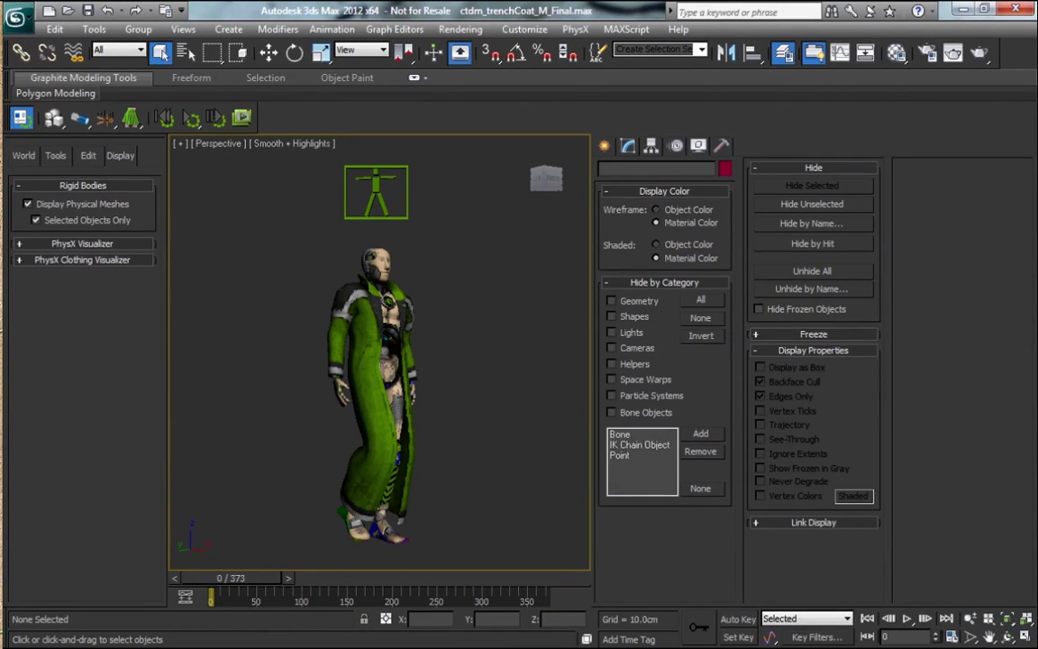
pyautogui.click(783, 52)
pyautogui.moveTo(633, 162); pyautogui.dragTo(671, 134)
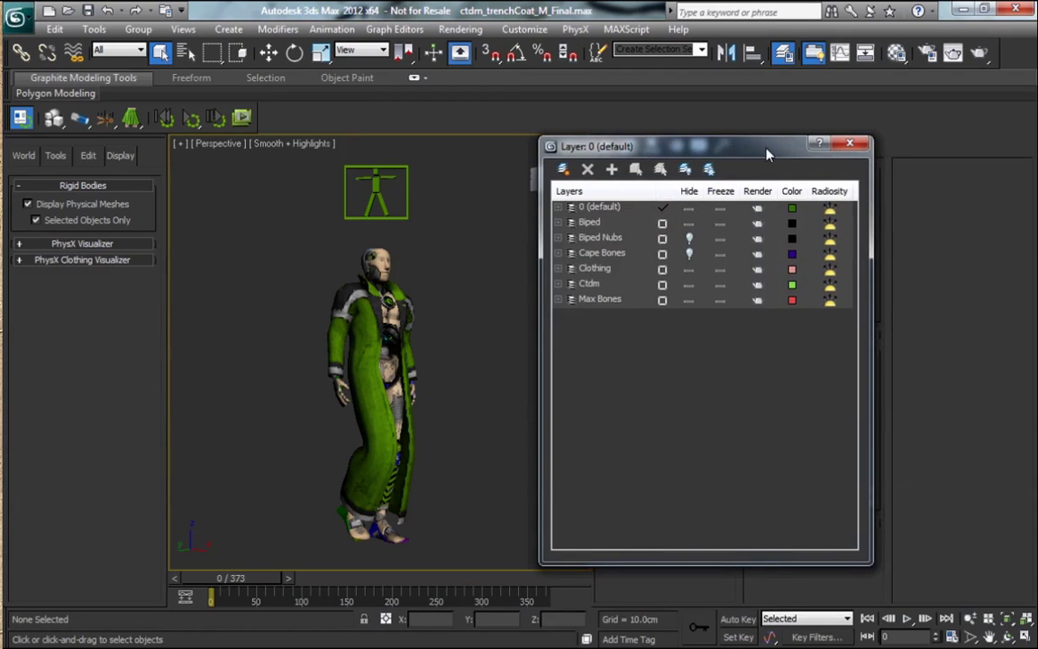
pyautogui.click(689, 253)
pyautogui.click(689, 269)
pyautogui.click(689, 268)
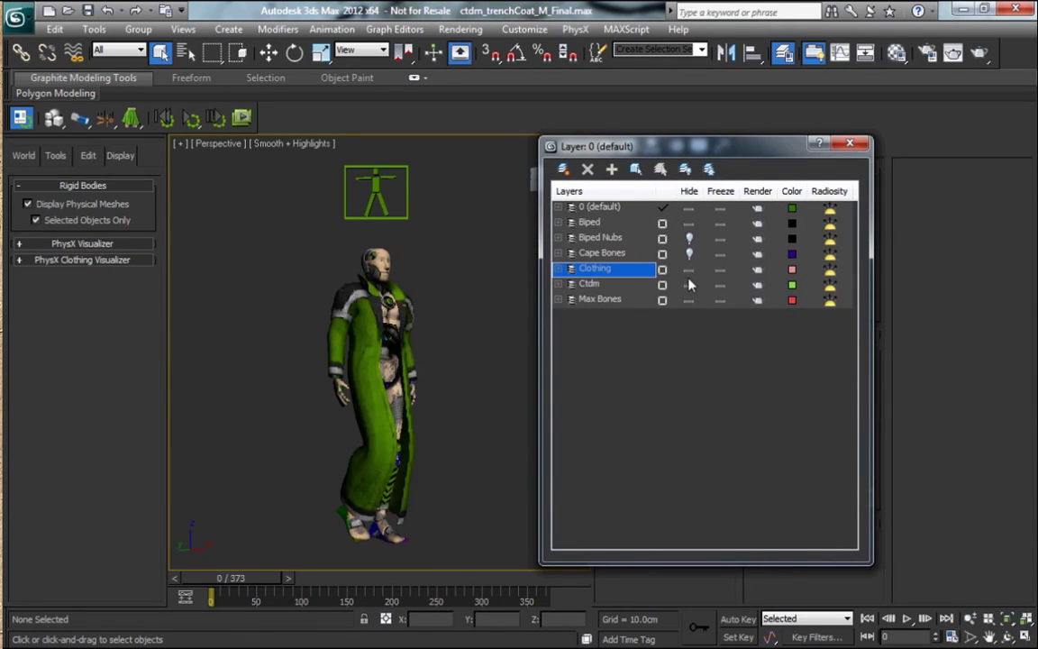
pyautogui.click(689, 284)
pyautogui.click(690, 285)
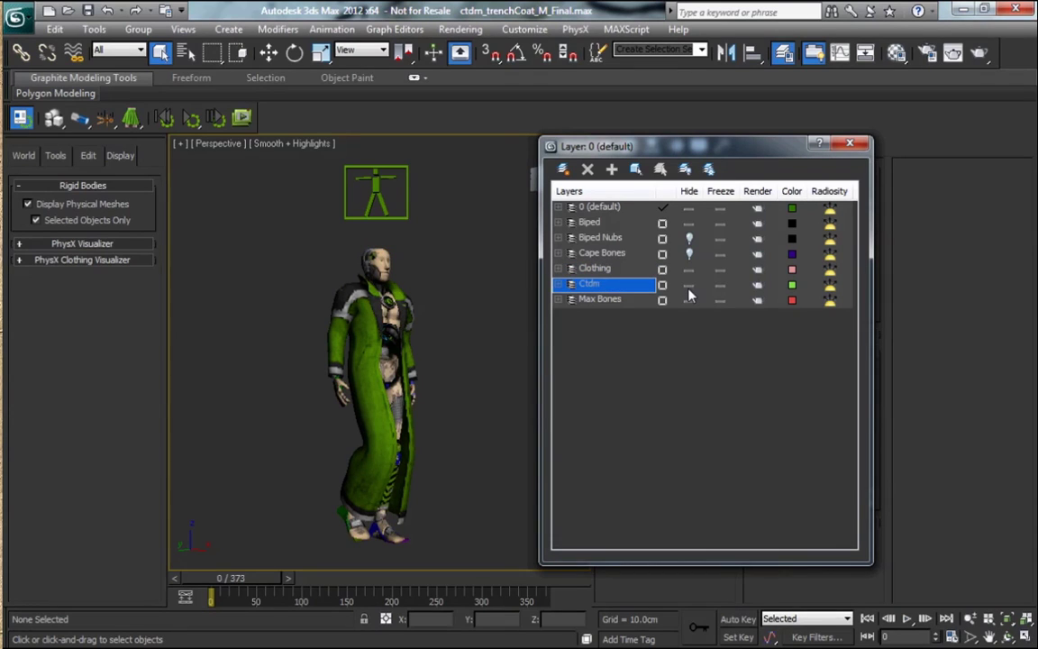
# Hide the Ctdm and Clothing layers and toggle the Biped Nubs and Biped layers to inspect the skeleton
pyautogui.click(689, 285)
pyautogui.click(689, 268)
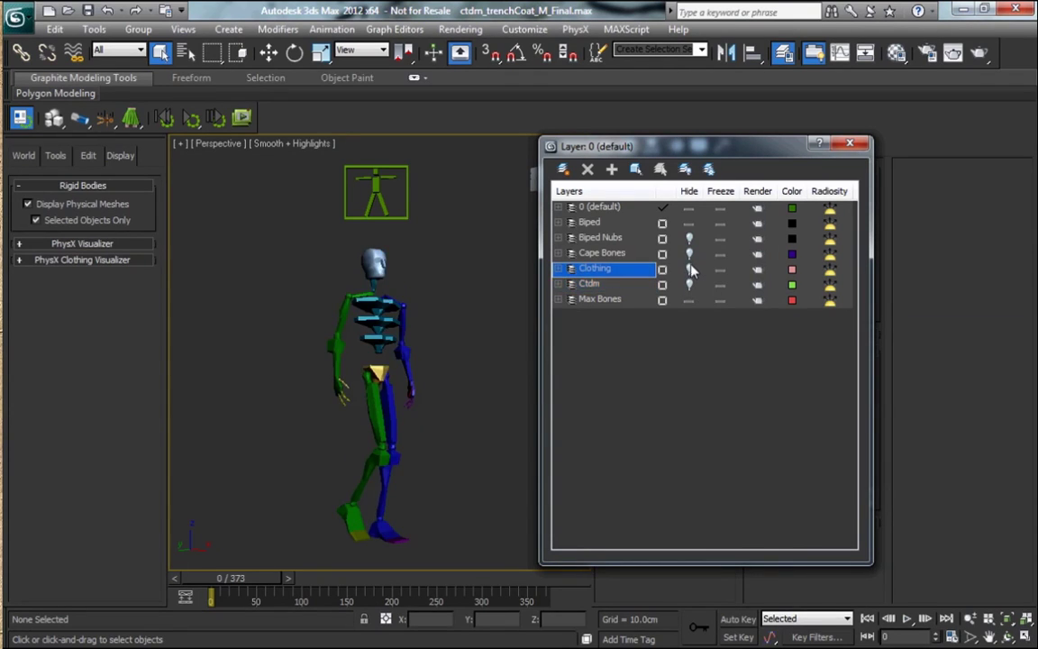
pyautogui.click(689, 240)
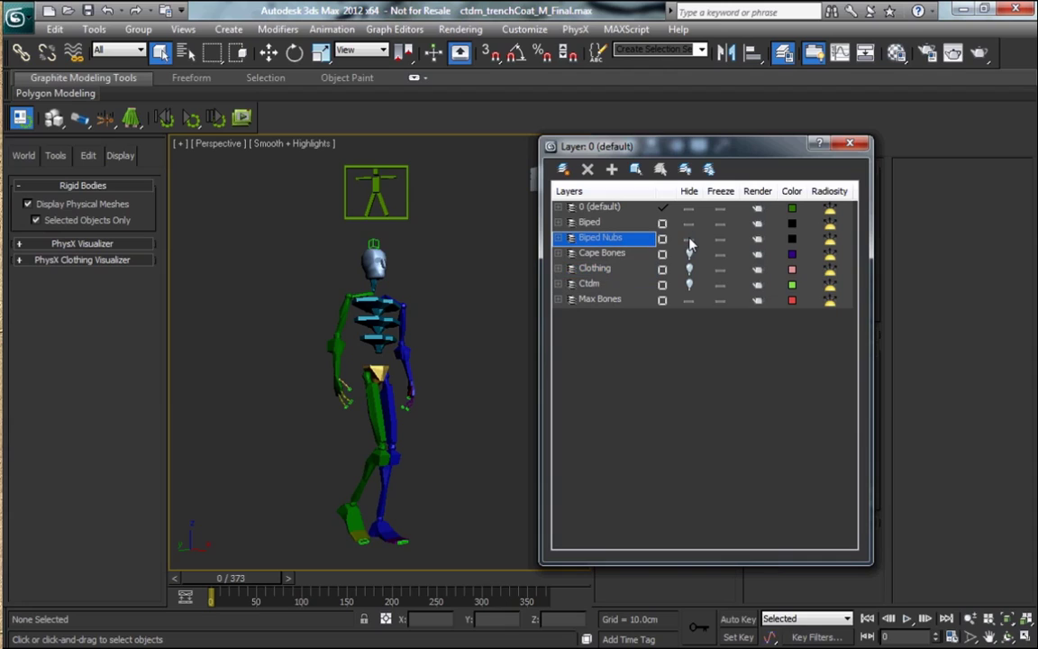
pyautogui.click(689, 224)
pyautogui.click(689, 224)
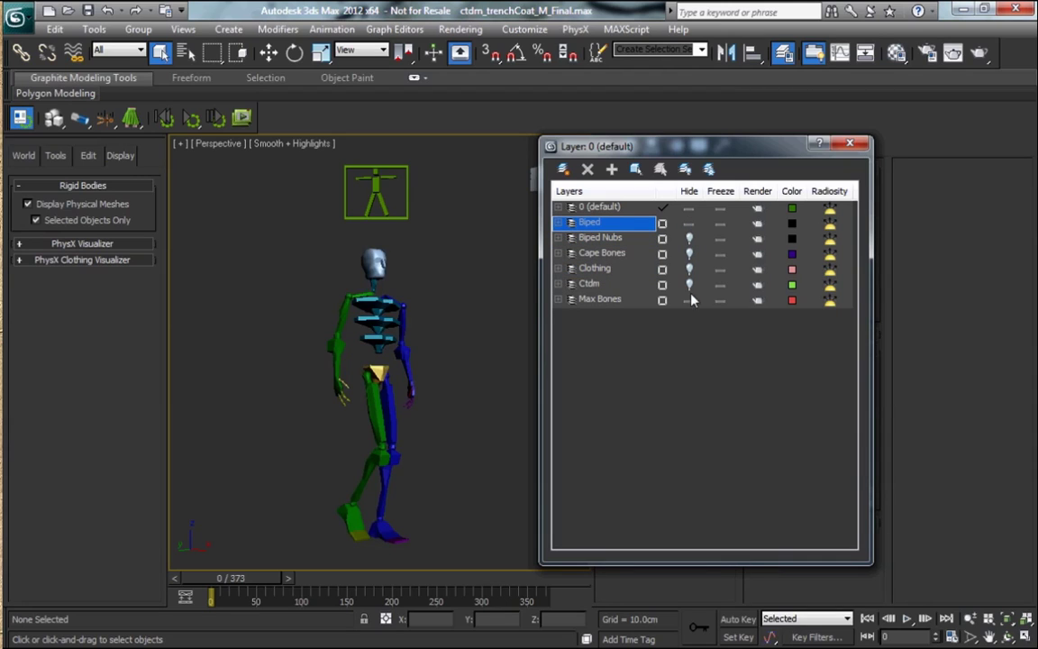
# Hide the Max Bones layer, show the Ctdm and Clothing layers again, and close the layer manager
pyautogui.click(689, 303)
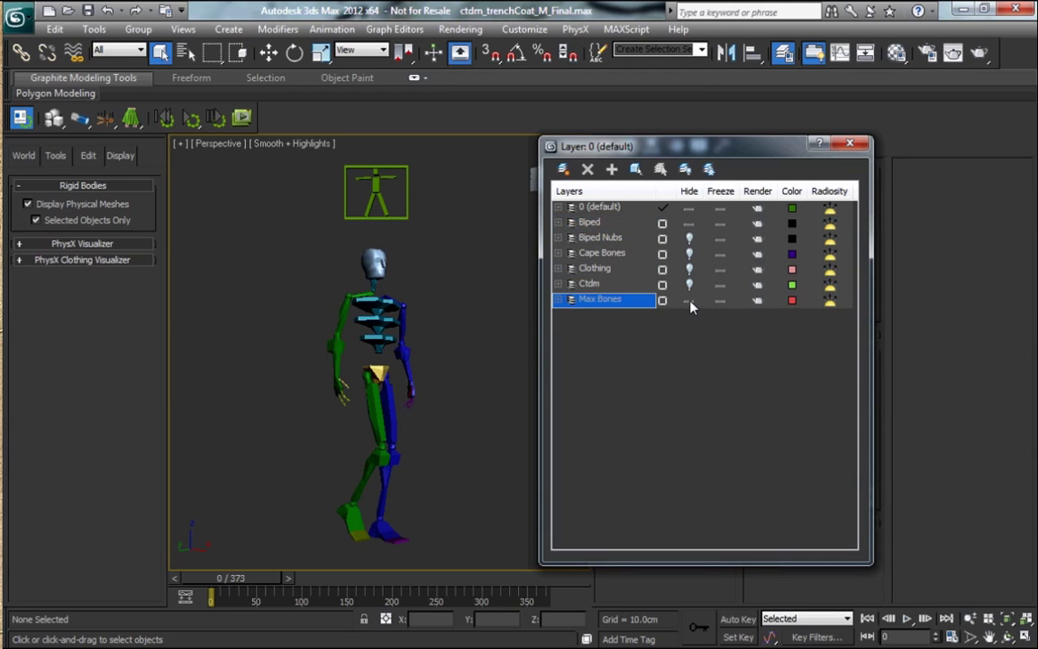
pyautogui.click(690, 301)
pyautogui.click(690, 284)
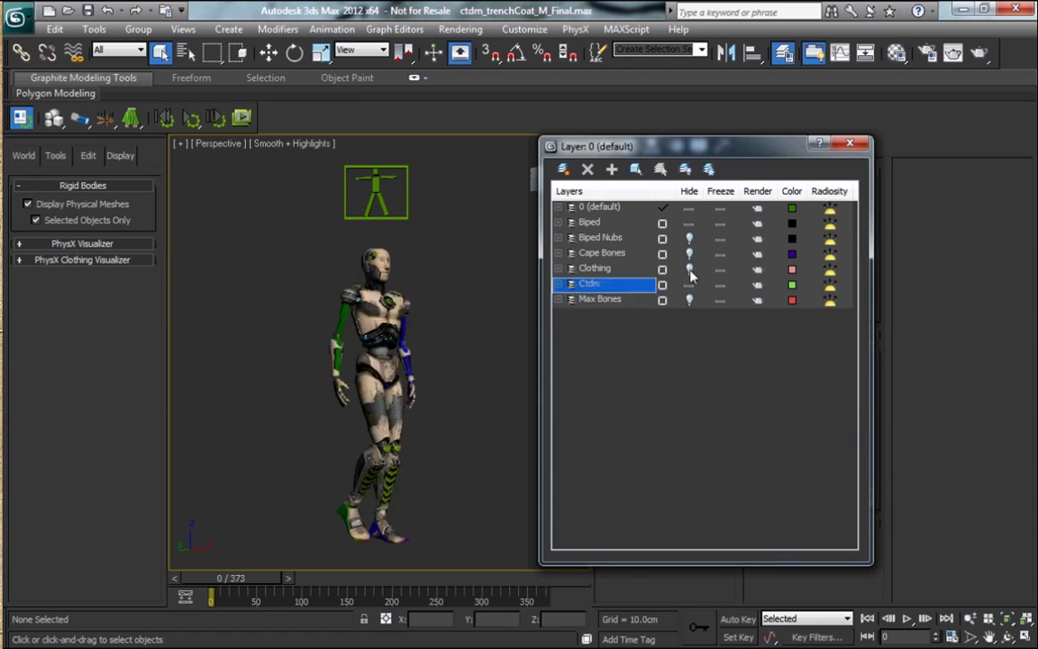
pyautogui.click(690, 270)
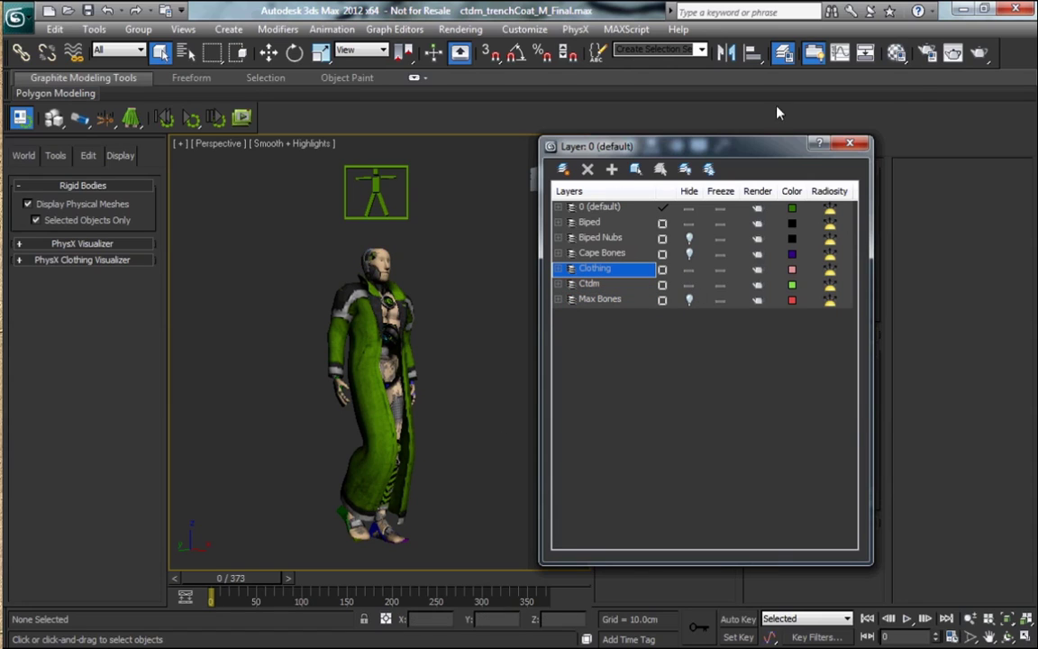
pyautogui.click(861, 145)
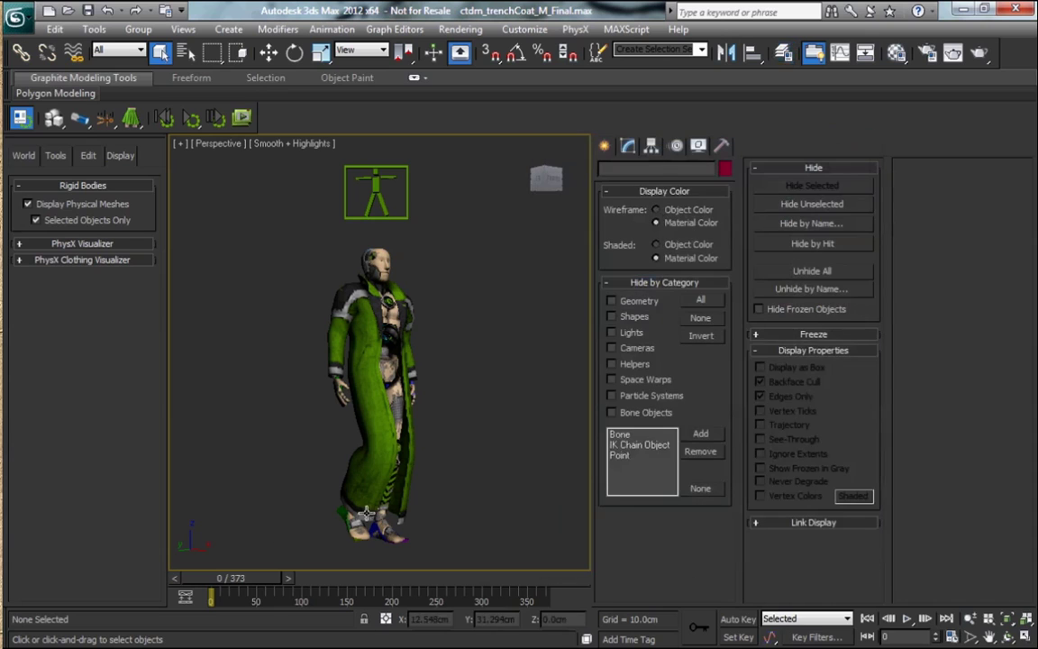
# Select the biped's right foot and switch the biped to Figure Mode
pyautogui.click(344, 512)
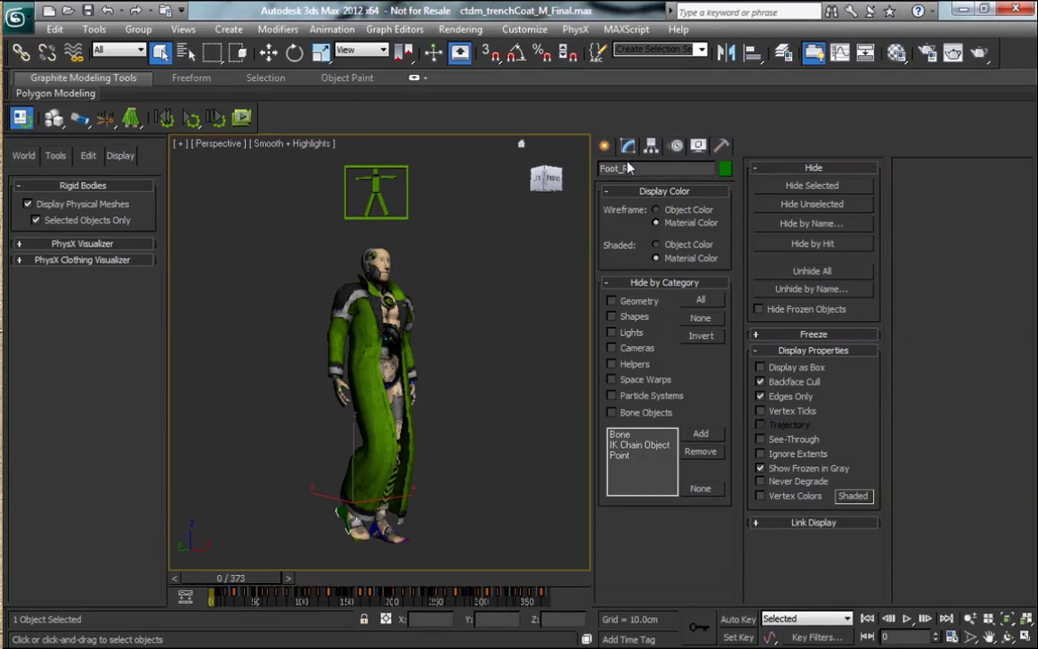
pyautogui.click(676, 145)
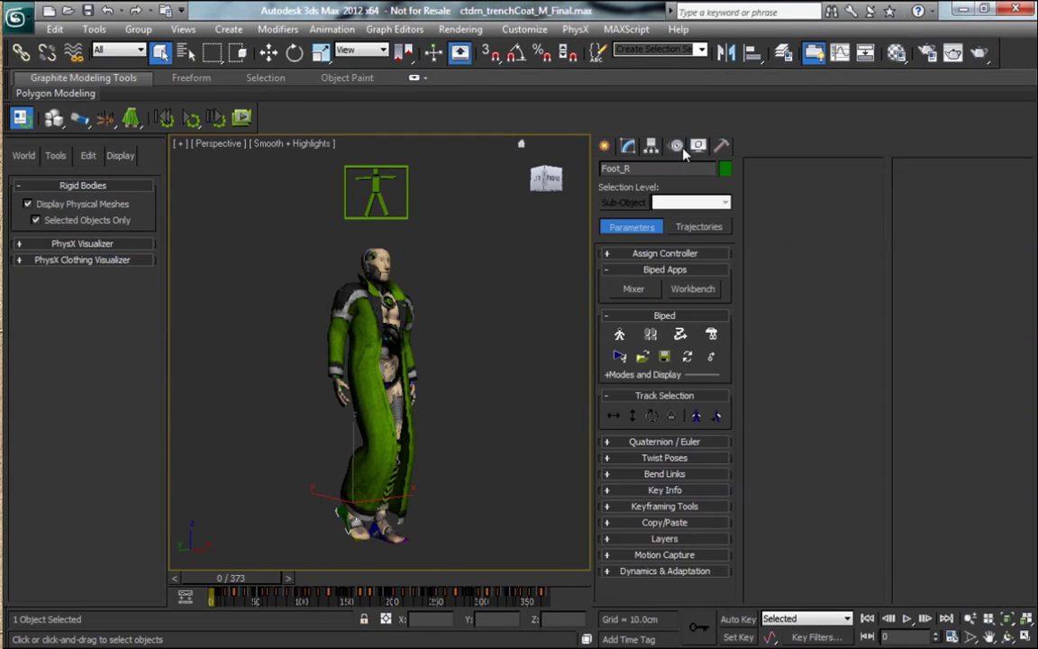
pyautogui.click(621, 335)
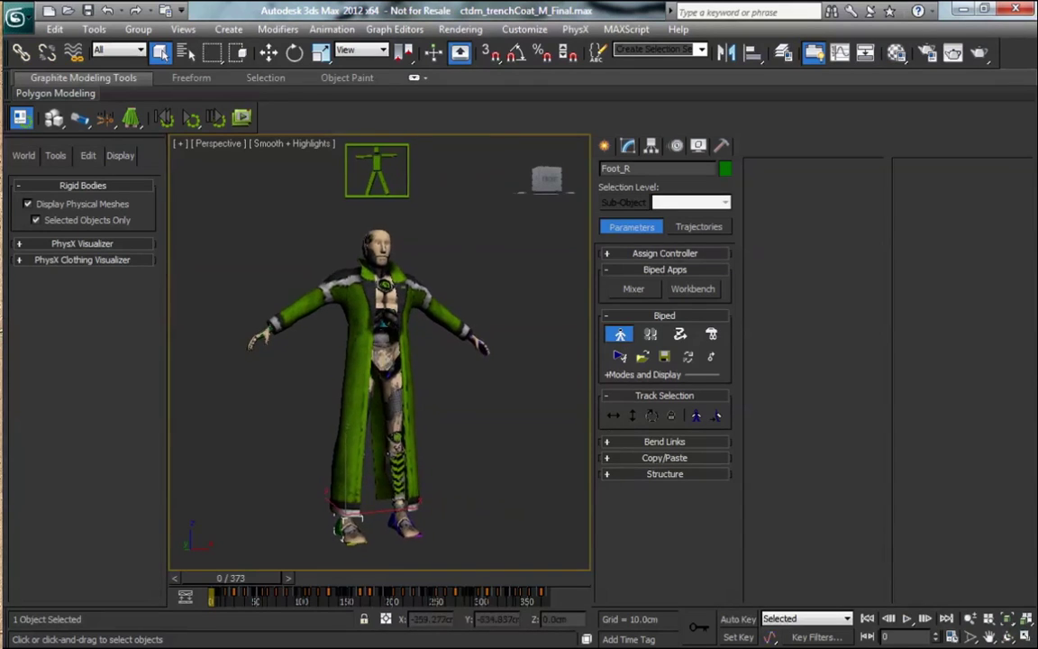
# Export the scene as an Autodesk FBX file named ctdm_trenchcoat_M in the Tutorial 5- Max to Unreal 3 folder
pyautogui.click(29, 16)
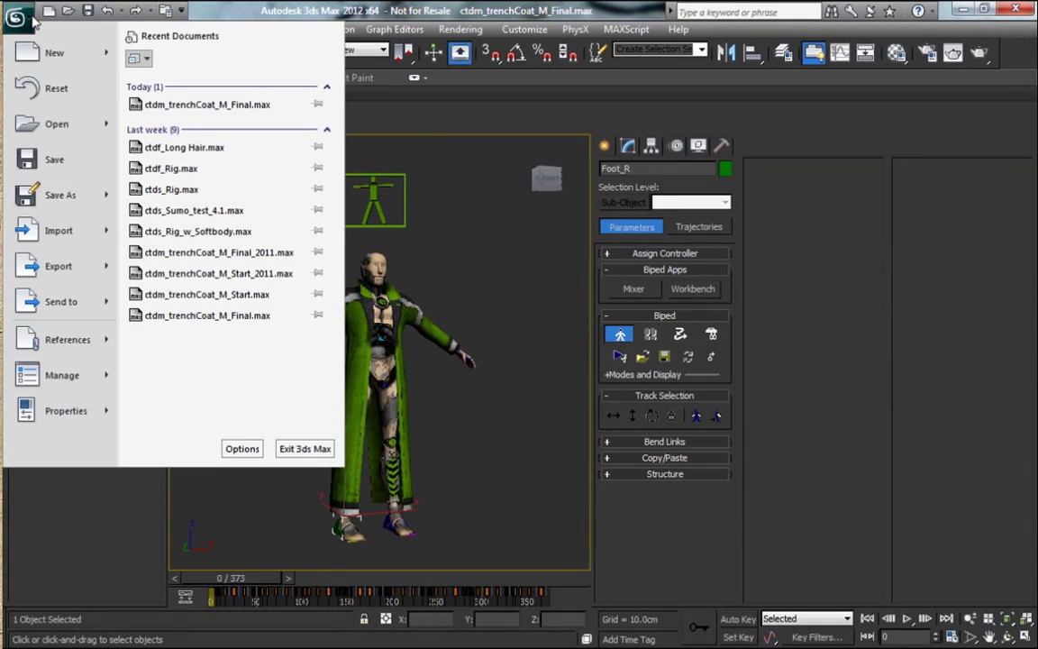
pyautogui.moveTo(163, 255)
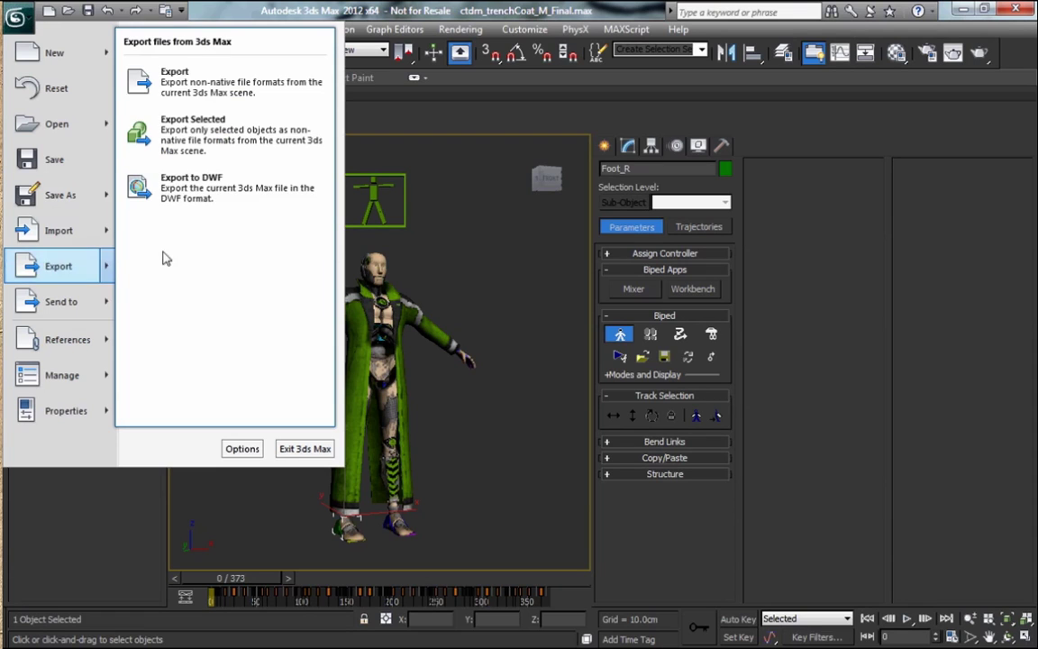
pyautogui.click(180, 72)
pyautogui.click(144, 546)
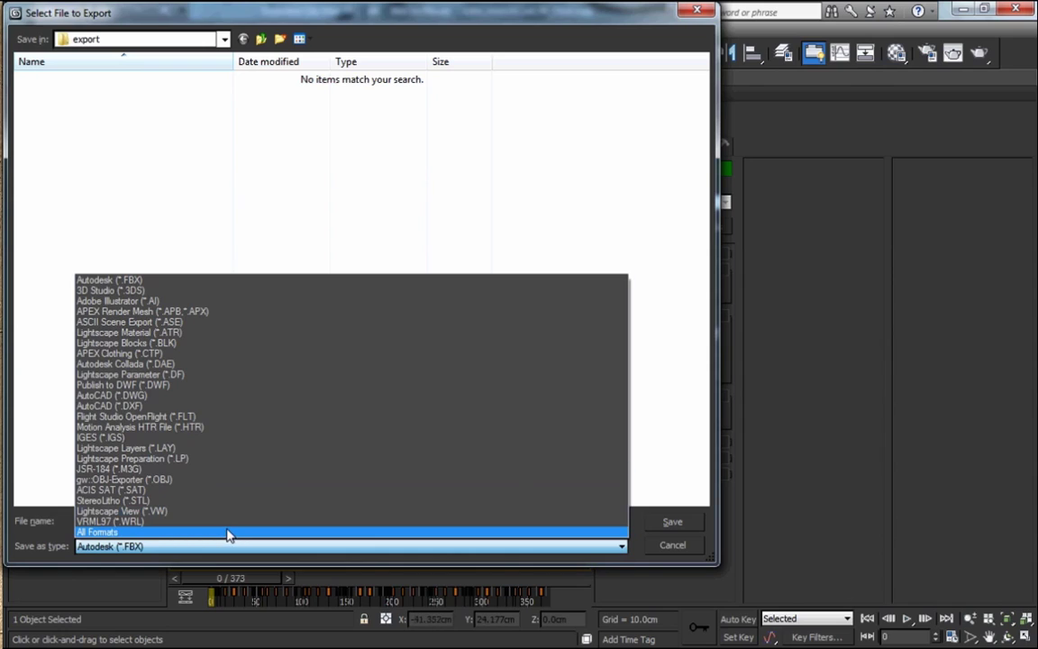
pyautogui.click(101, 280)
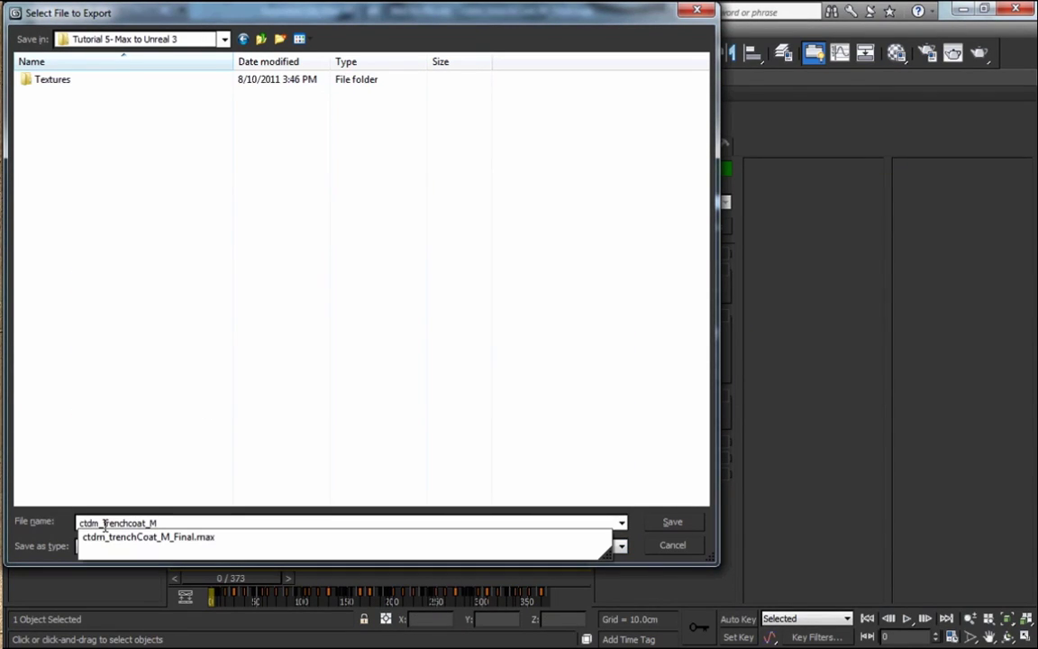
pyautogui.click(249, 406)
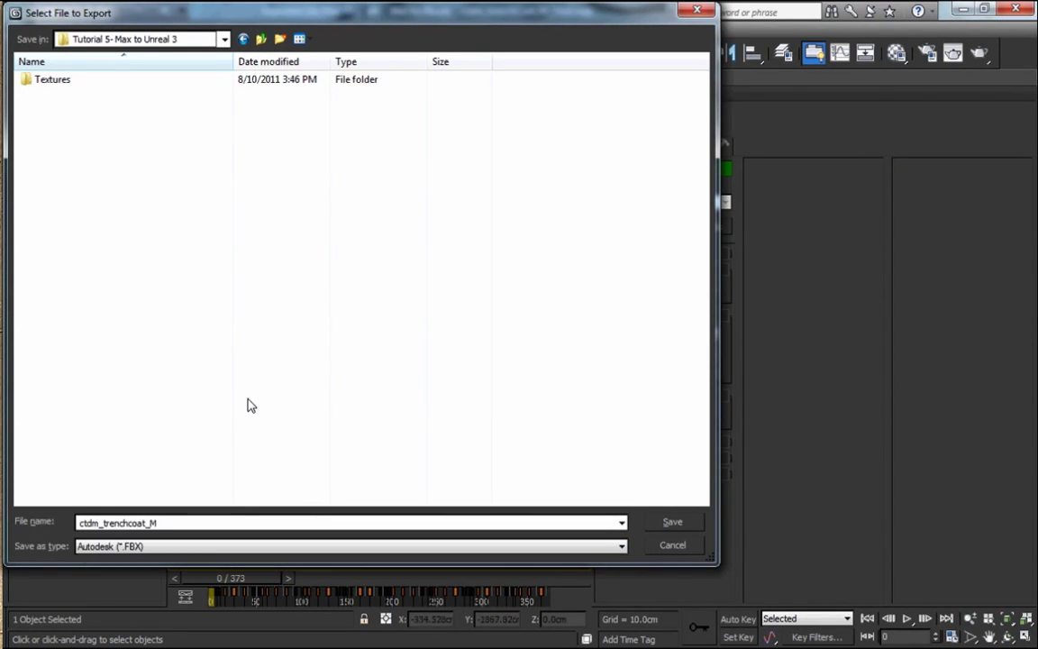
pyautogui.click(681, 524)
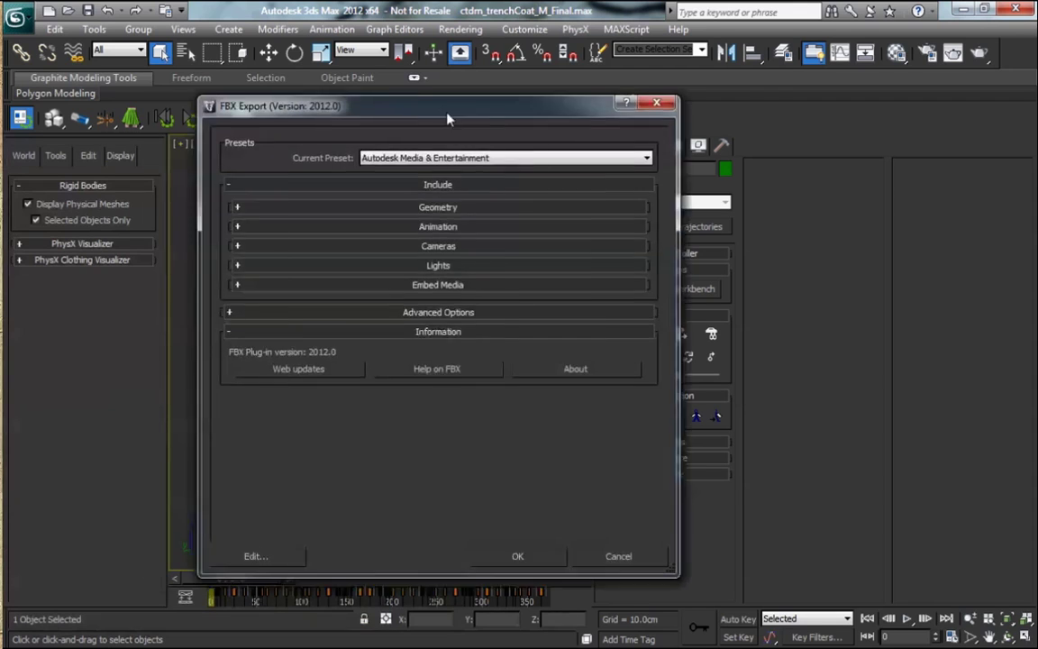
# Toggle the first Geometry option in the FBX export settings and check the Skins and Morphs deformation options under Animation
pyautogui.moveTo(402, 101); pyautogui.dragTo(636, 83)
pyautogui.click(628, 173)
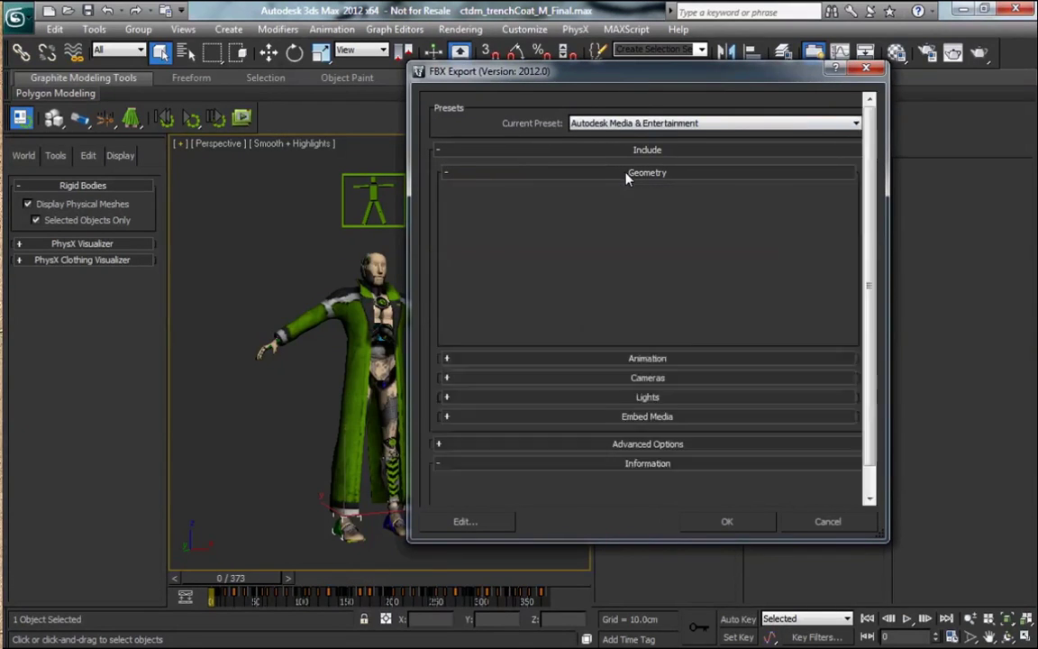
pyautogui.click(647, 195)
pyautogui.click(658, 173)
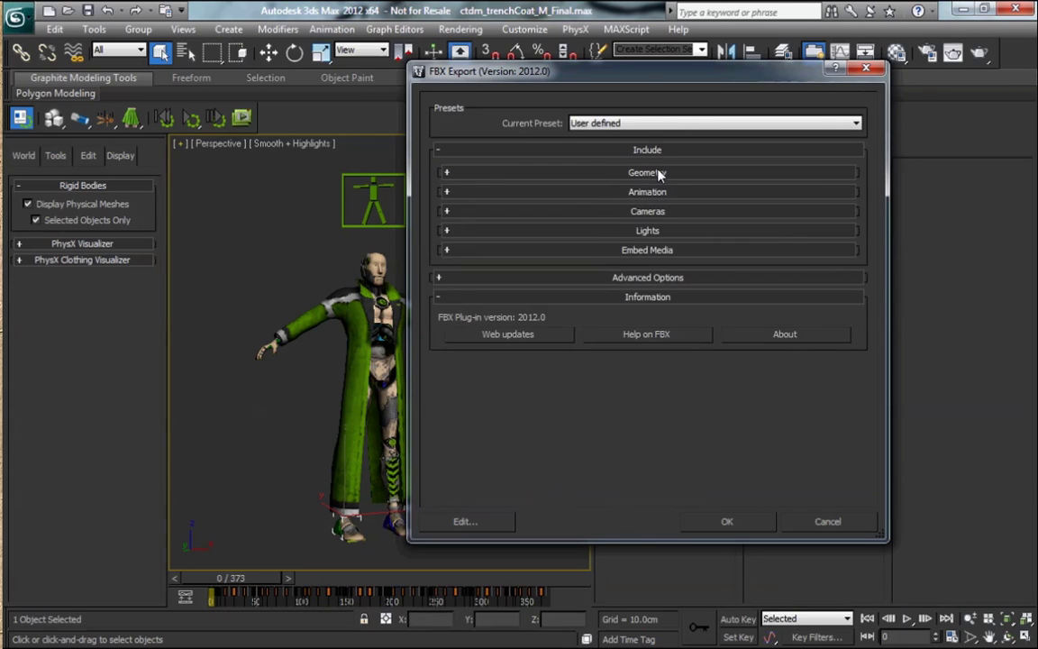
pyautogui.click(657, 198)
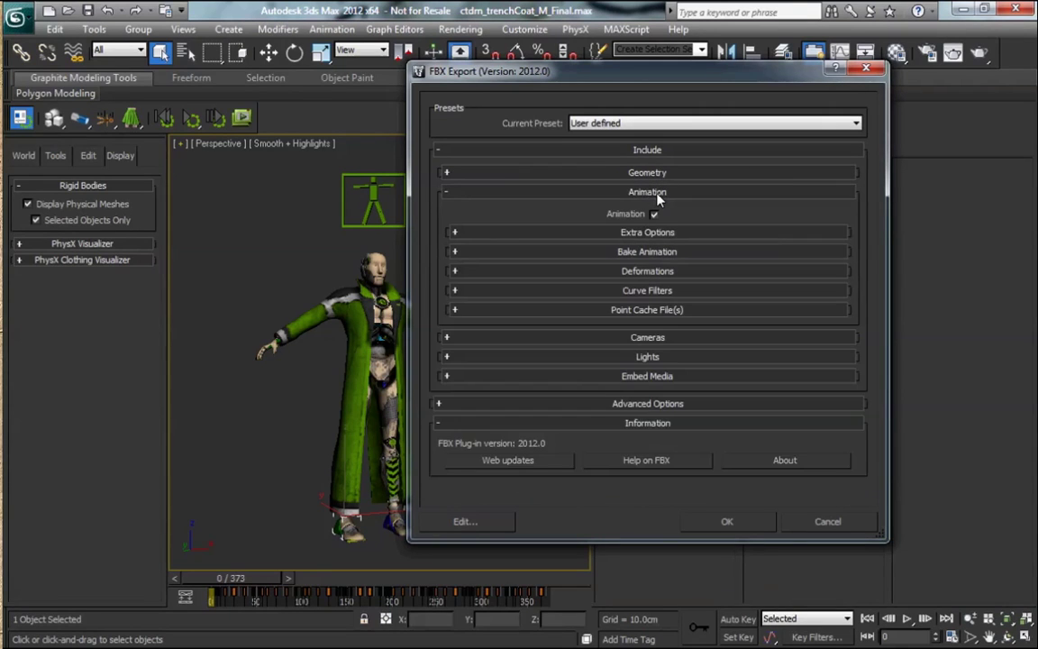
pyautogui.click(641, 272)
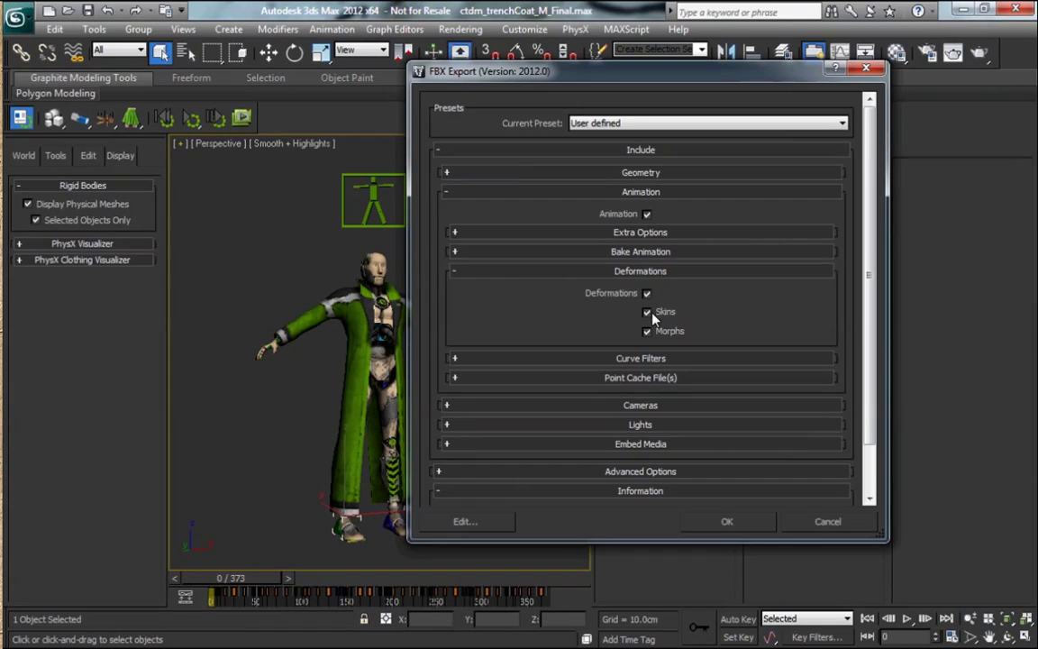
pyautogui.click(457, 192)
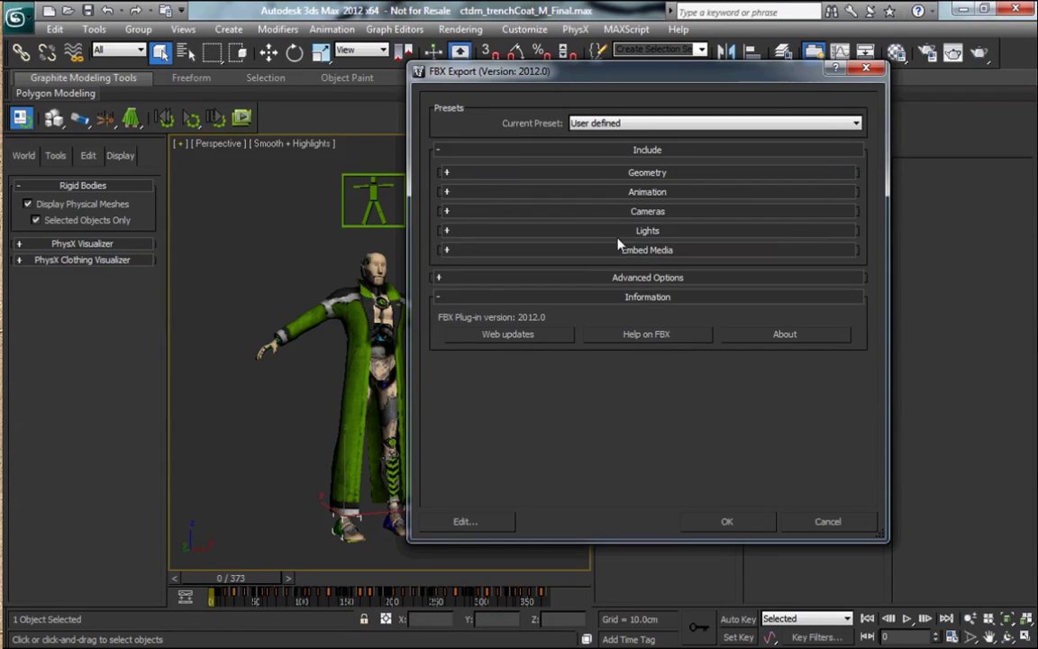
# Set the FBX export's up axis to Z-up in the advanced options, run the export and dismiss its warnings
pyautogui.click(646, 279)
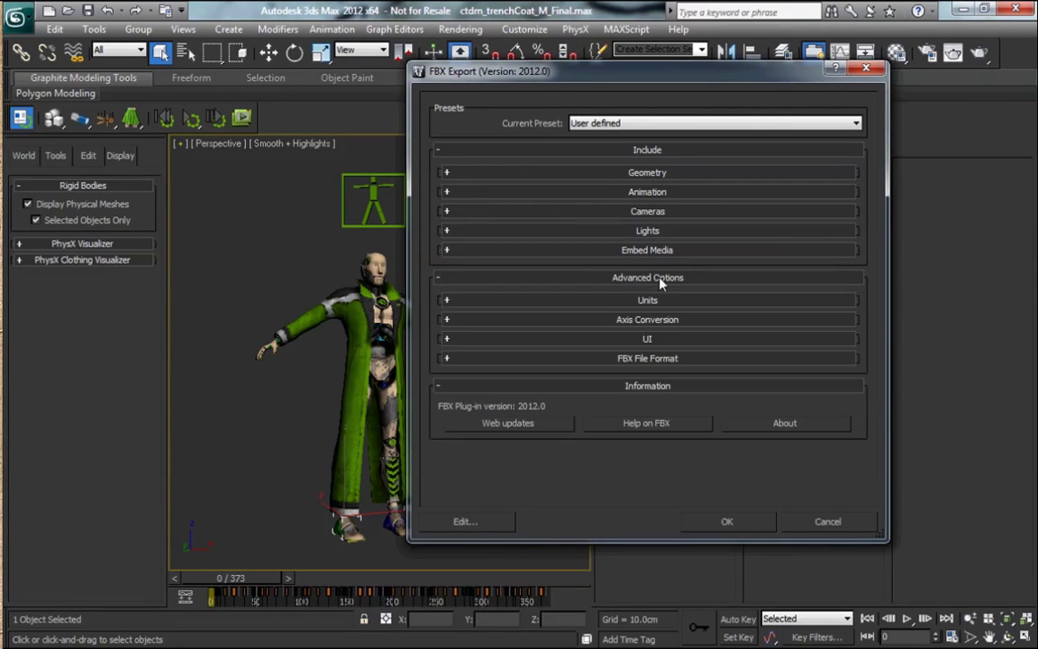
pyautogui.click(644, 337)
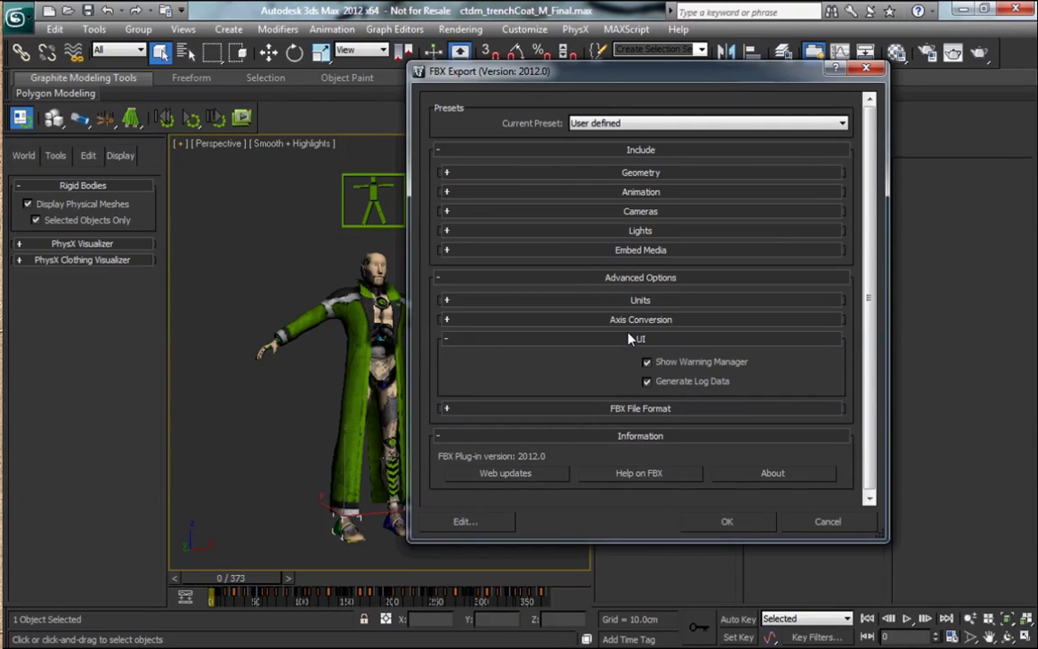
pyautogui.click(637, 320)
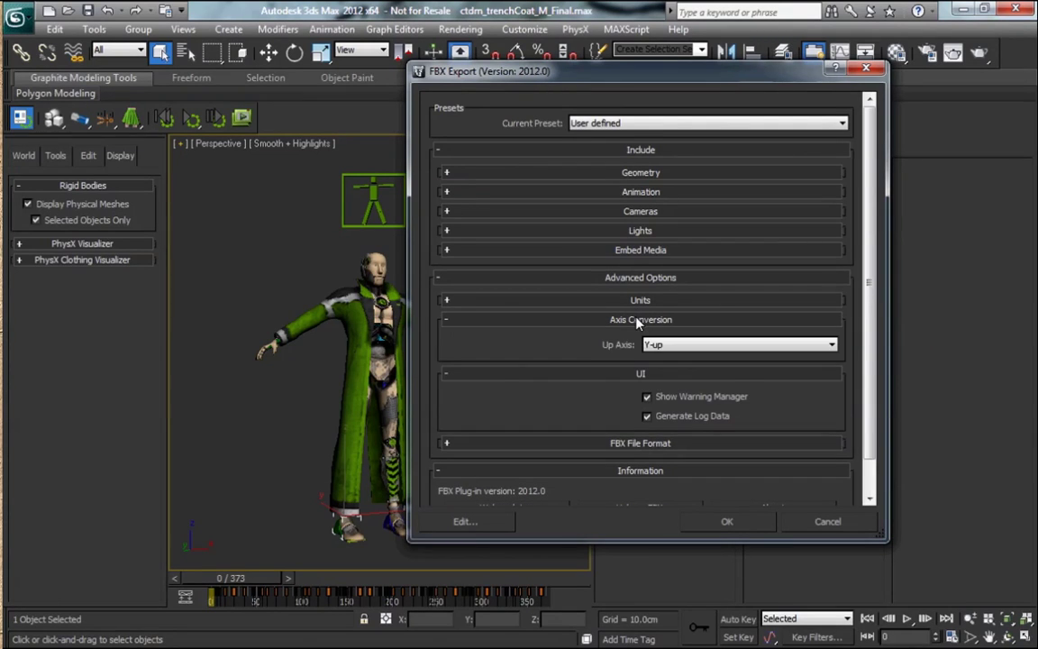
pyautogui.click(672, 345)
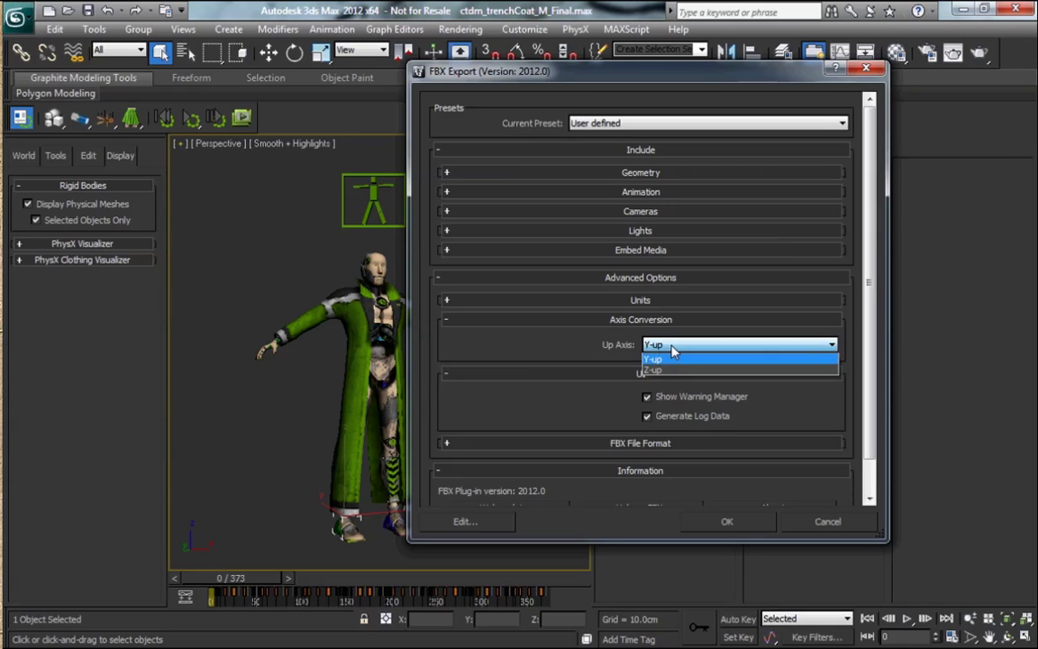
pyautogui.click(663, 369)
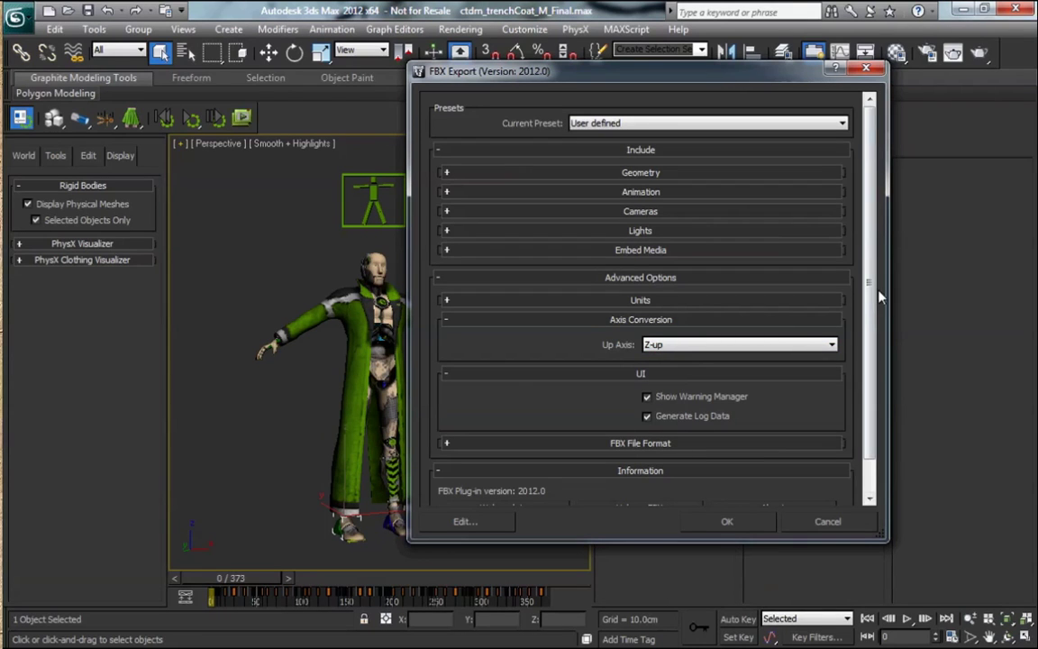
pyautogui.moveTo(870, 286); pyautogui.dragTo(874, 341)
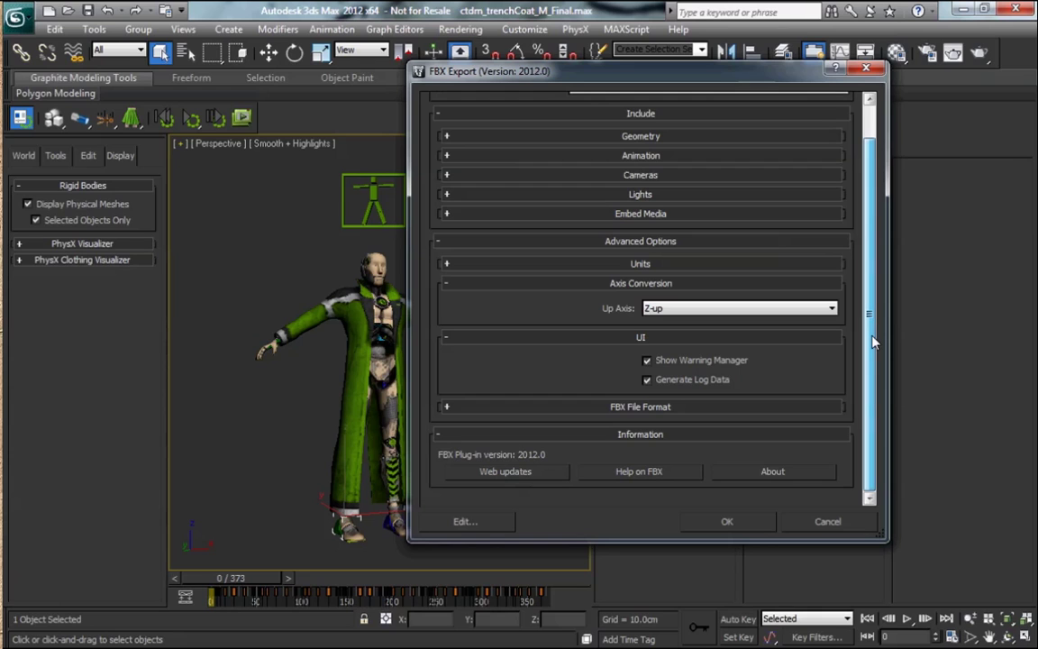
pyautogui.click(739, 520)
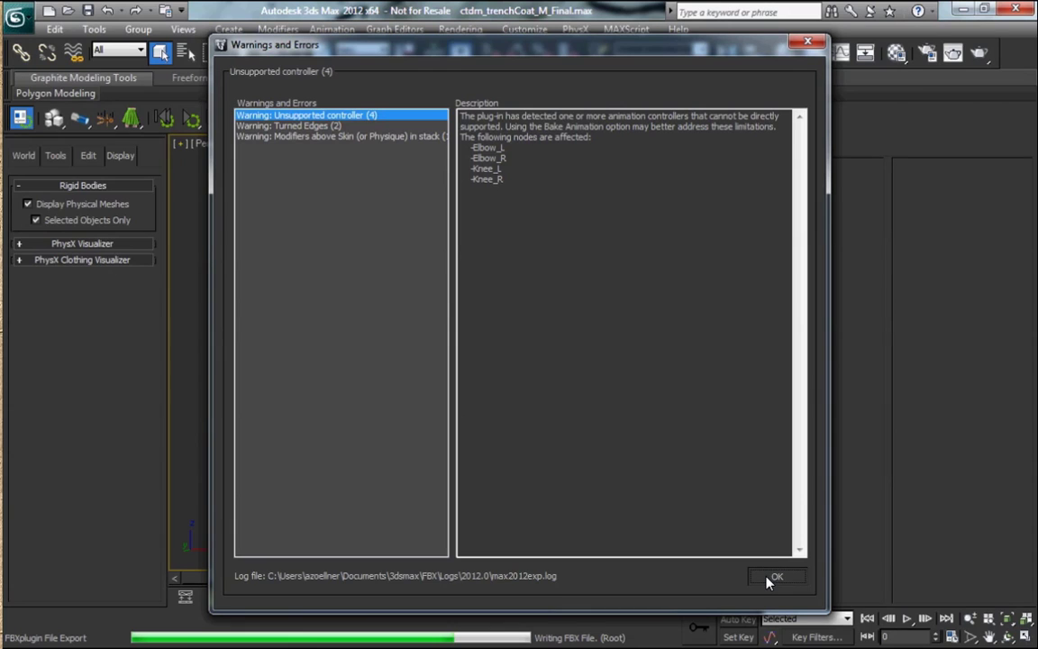
pyautogui.click(768, 578)
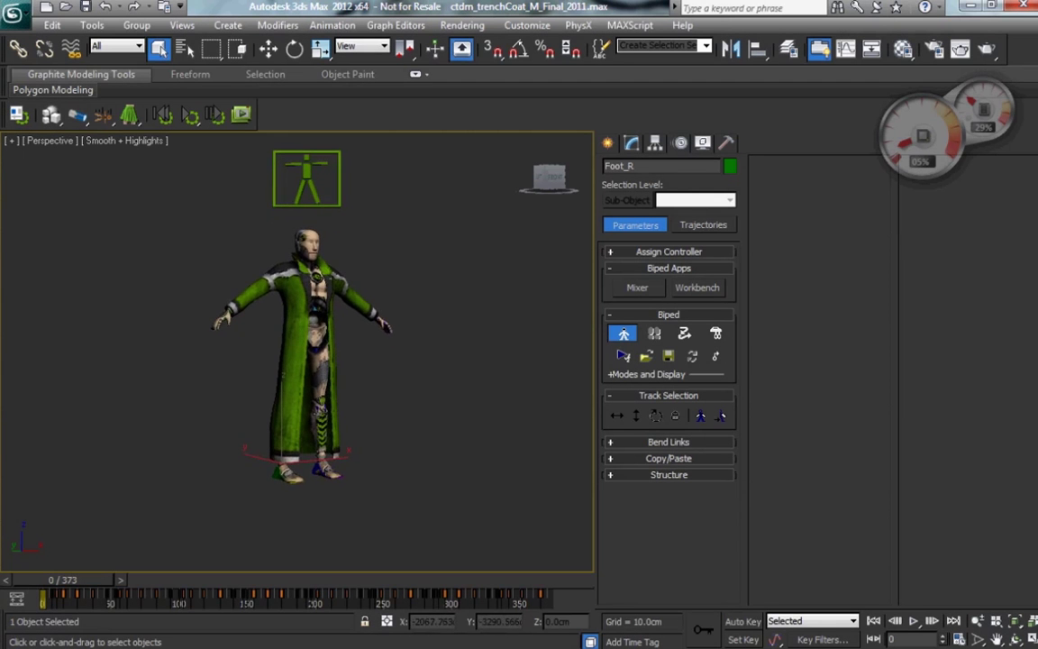
# Select the trench coat mesh in the ctdm_trenchCoat_M_Final_2011.max scene and activate the Move tool
pyautogui.moveTo(283, 348); pyautogui.dragTo(259, 371, button='middle')
pyautogui.click(260, 371)
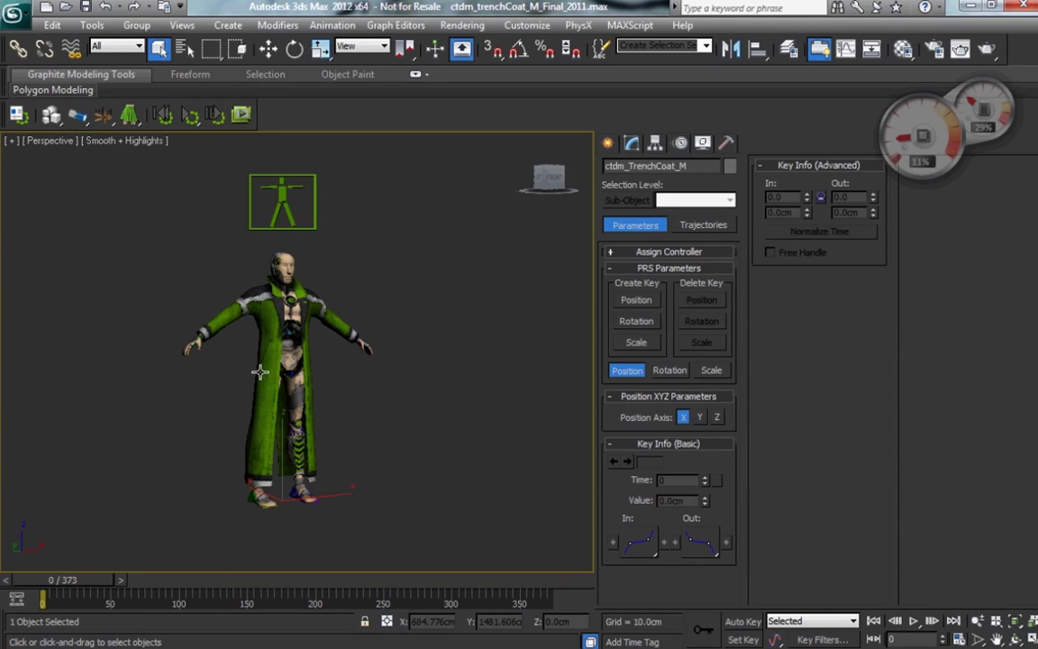
pyautogui.press('w')
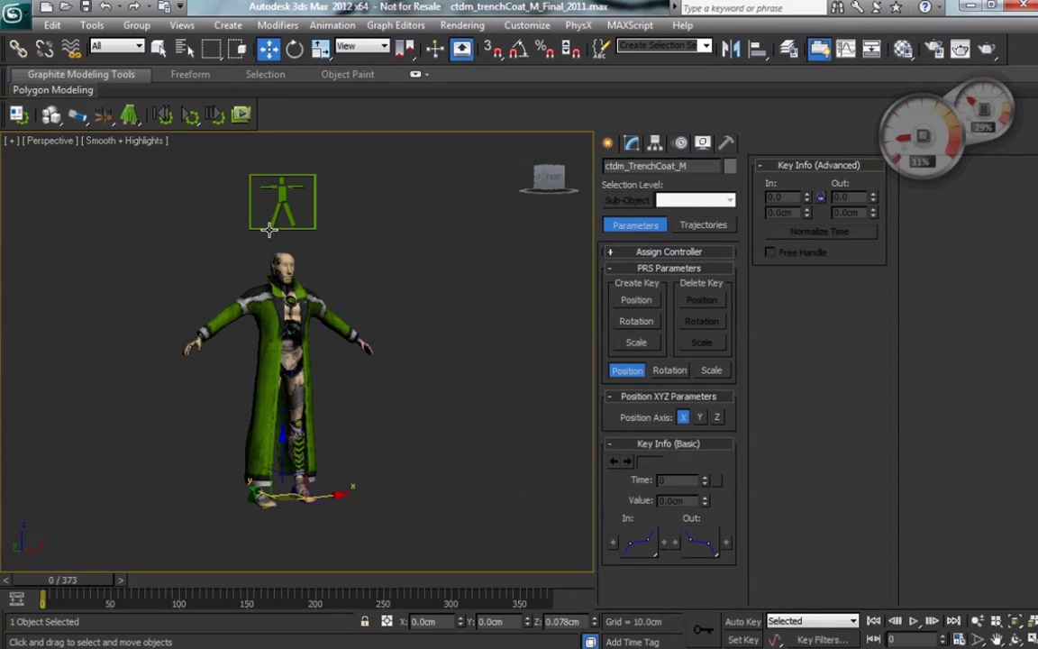
# Start an APEX Clothing (*.CTP) export of the scene with the file name ctdm_trenchcoat_M
pyautogui.click(16, 13)
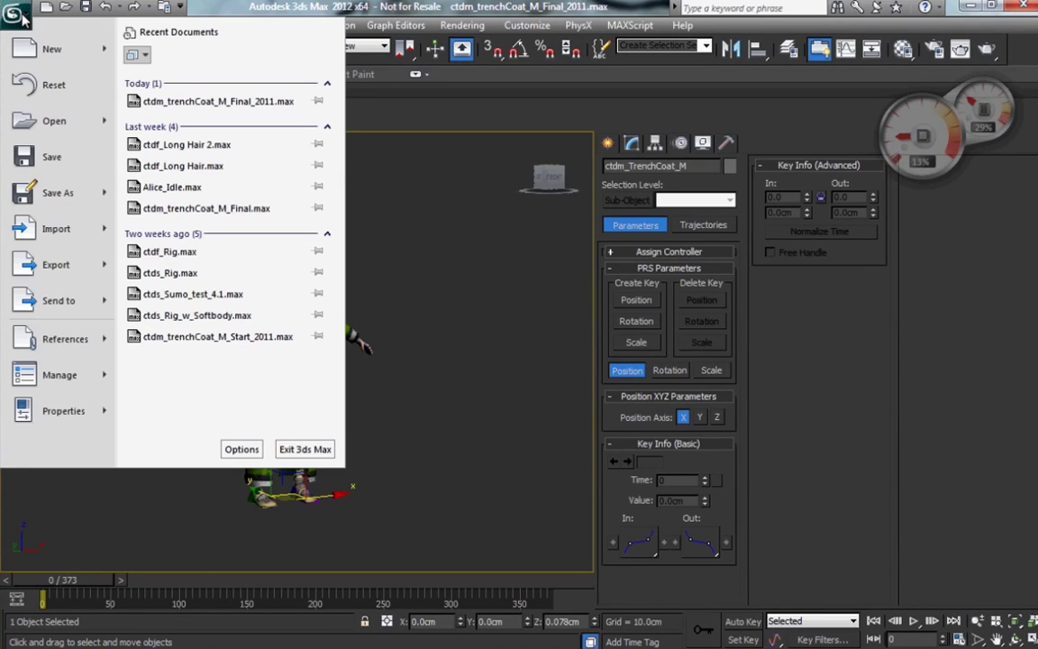
pyautogui.moveTo(83, 266)
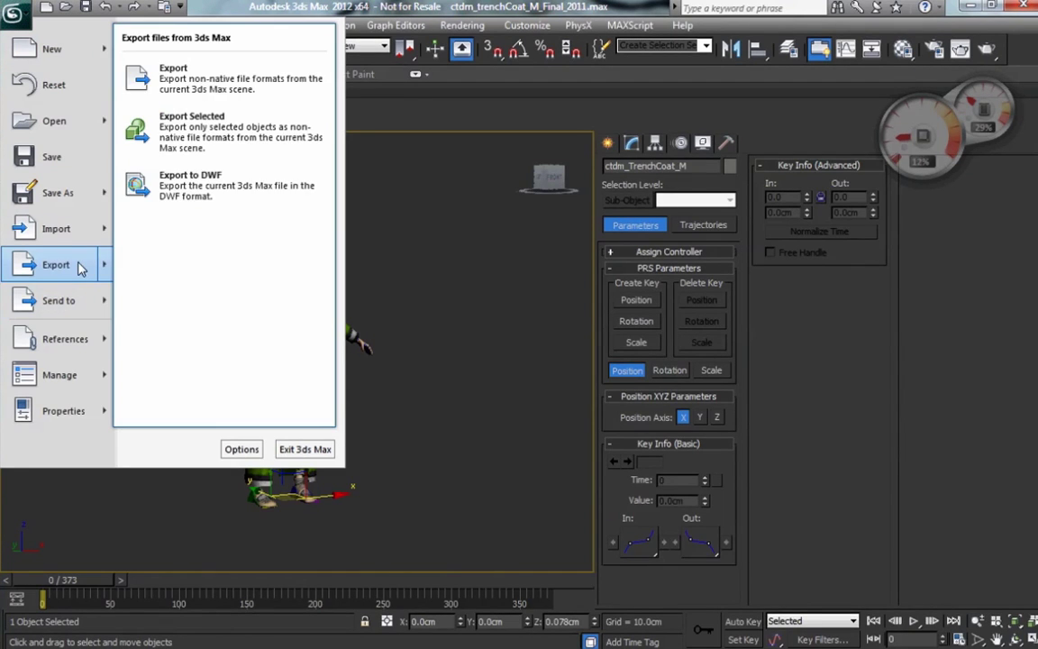
pyautogui.click(178, 68)
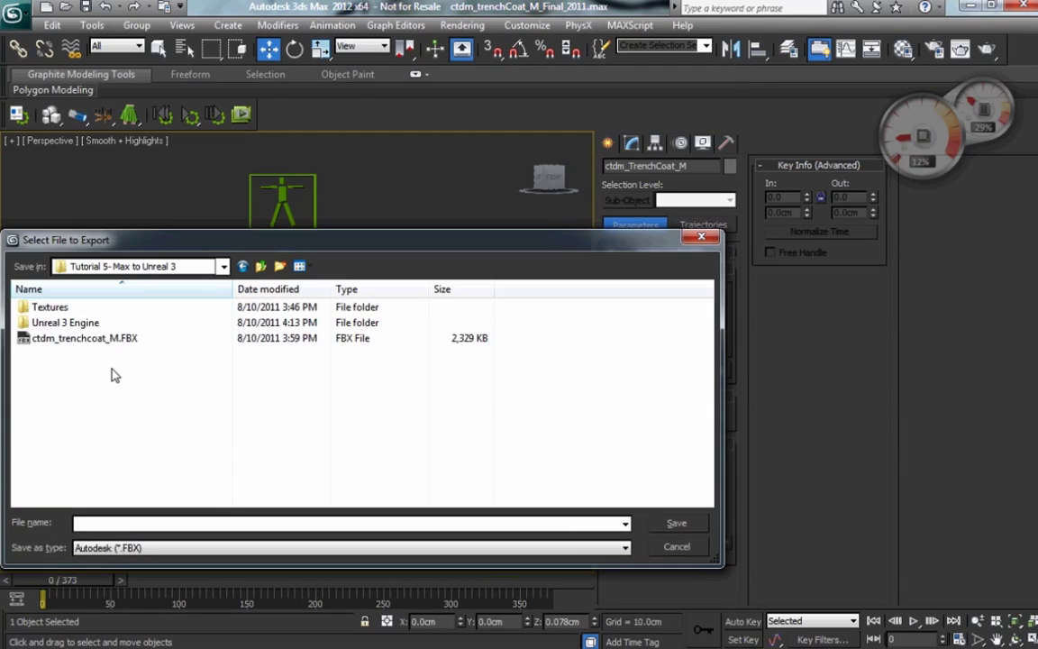
pyautogui.click(176, 550)
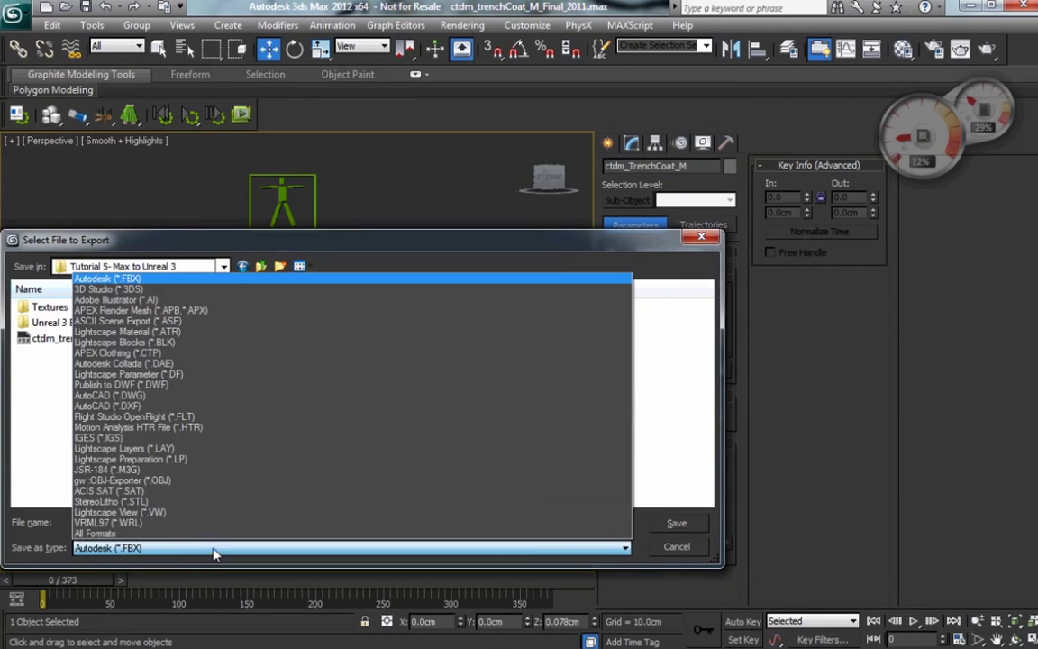
pyautogui.click(152, 354)
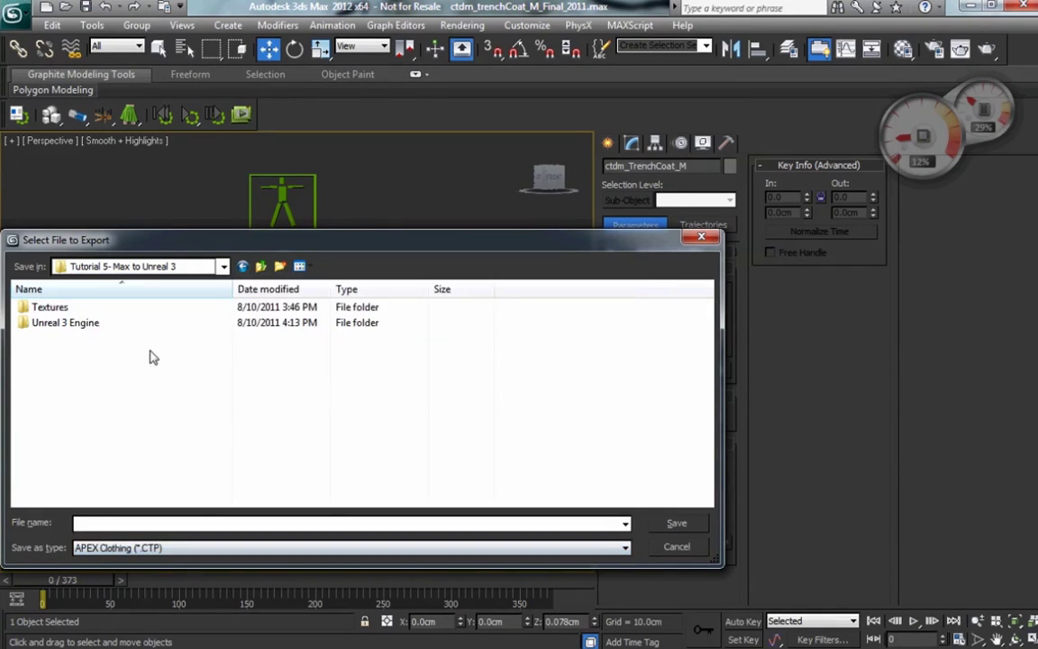
pyautogui.click(91, 523)
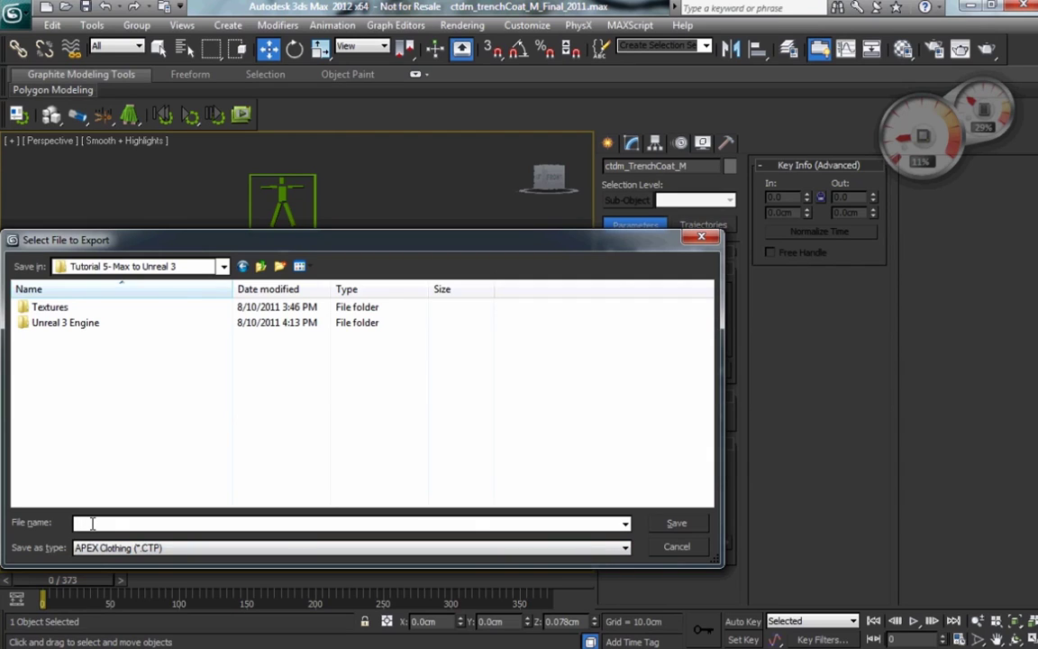
pyautogui.write('ctdm')
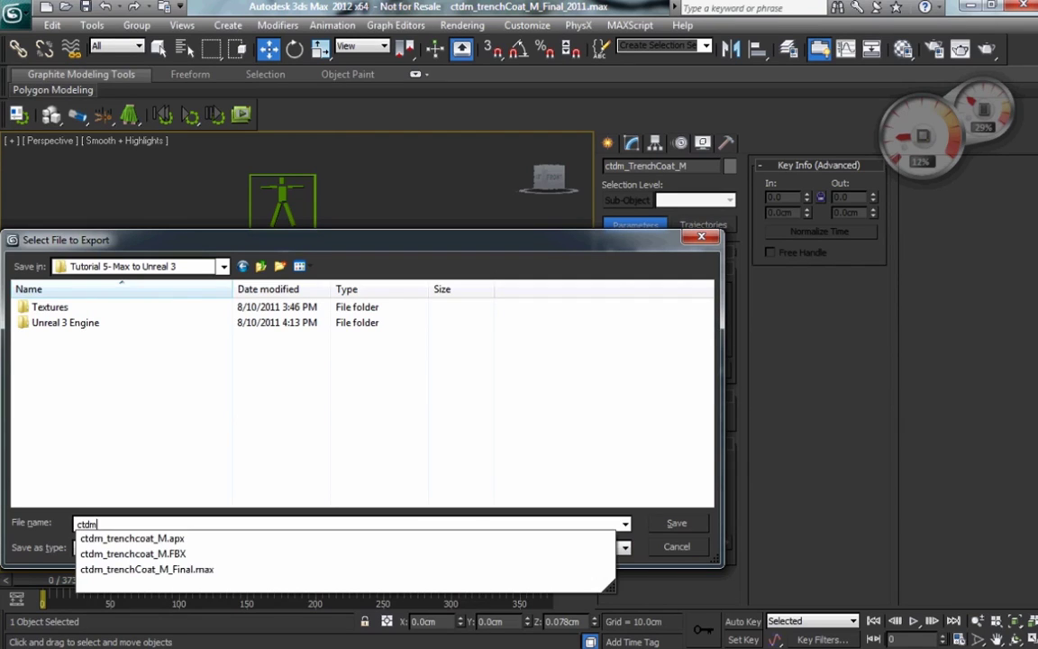
pyautogui.write('_trenchcoat_M')
pyautogui.click(204, 424)
pyautogui.click(677, 524)
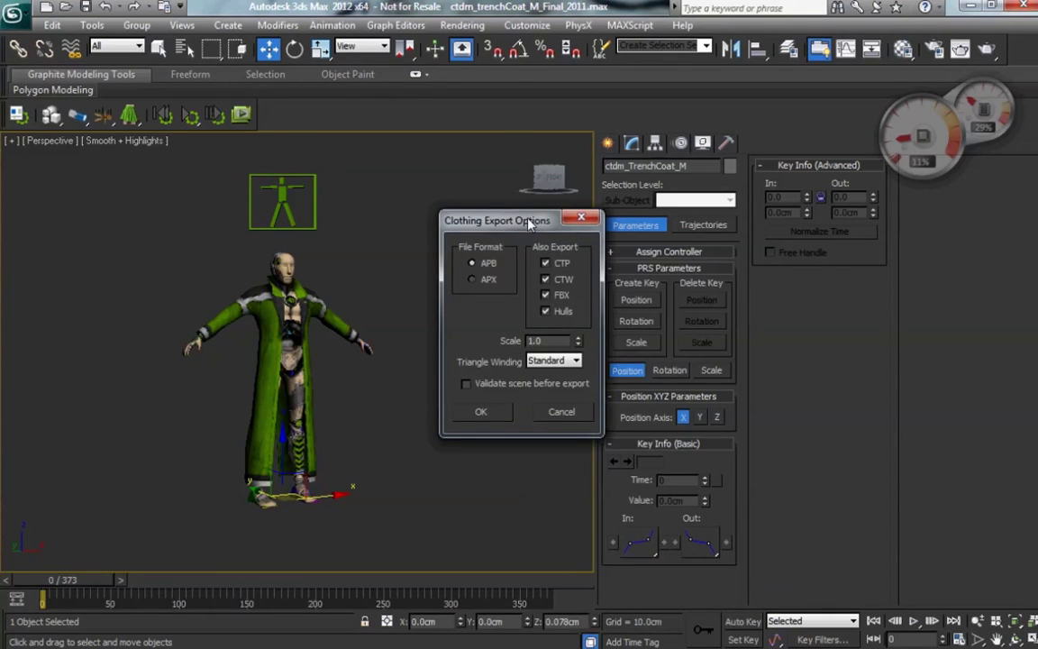
# Set the clothing export's file format to APX and toggle the CTP, CTW and FBX options for additional exports
pyautogui.moveTo(530, 224); pyautogui.dragTo(354, 277)
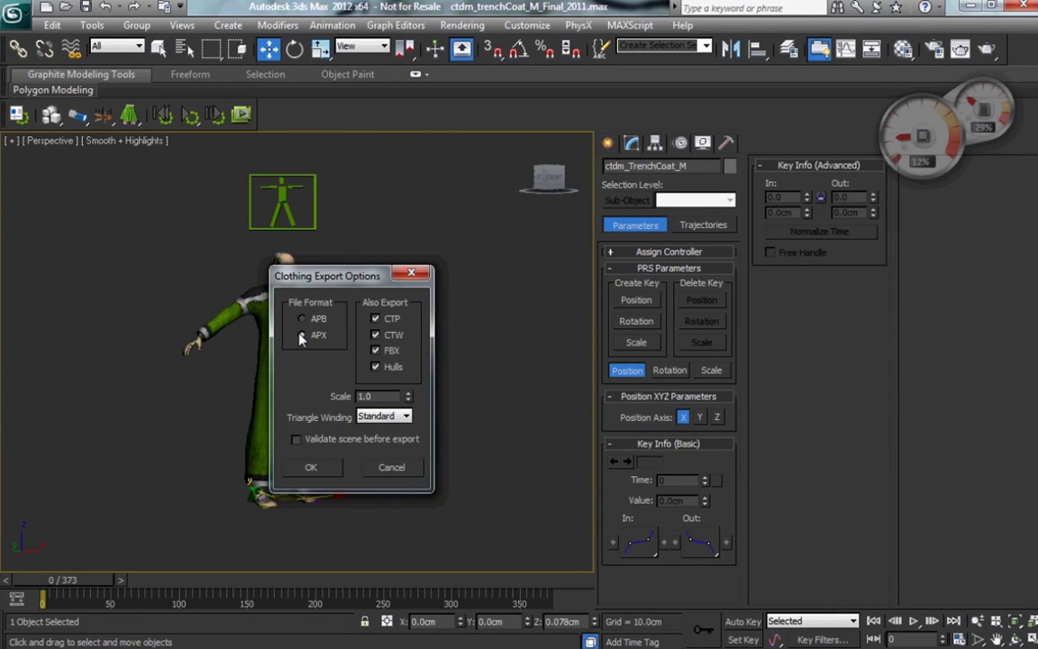
pyautogui.click(385, 320)
pyautogui.click(389, 336)
pyautogui.click(390, 350)
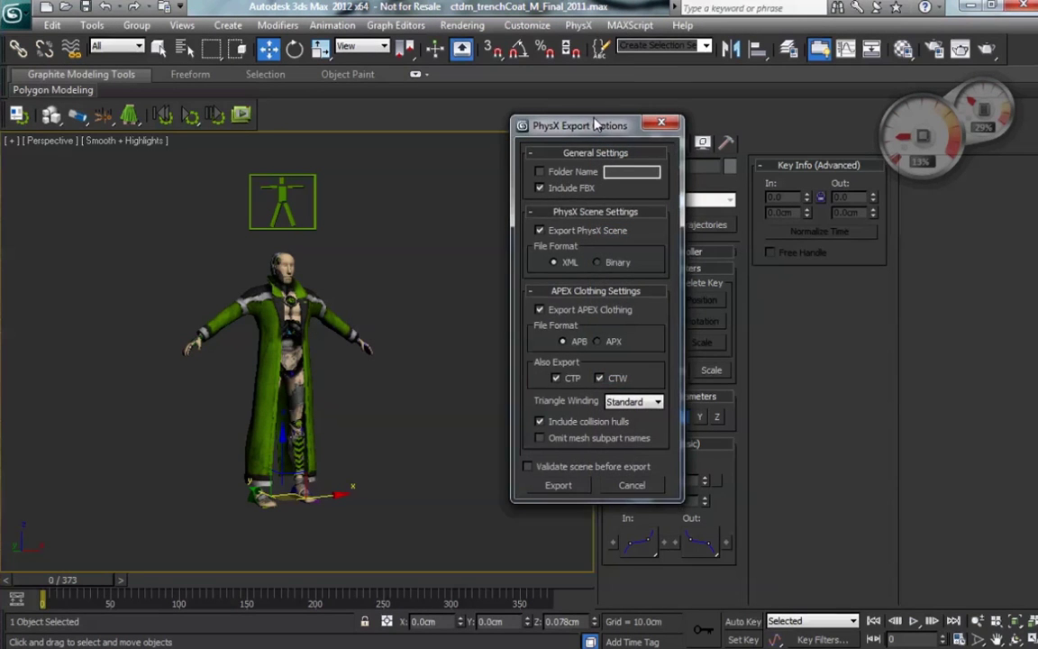
# Exclude the PhysX scene from the PhysX export and set the APEX clothing file format to APX
pyautogui.moveTo(595, 123); pyautogui.dragTo(393, 174)
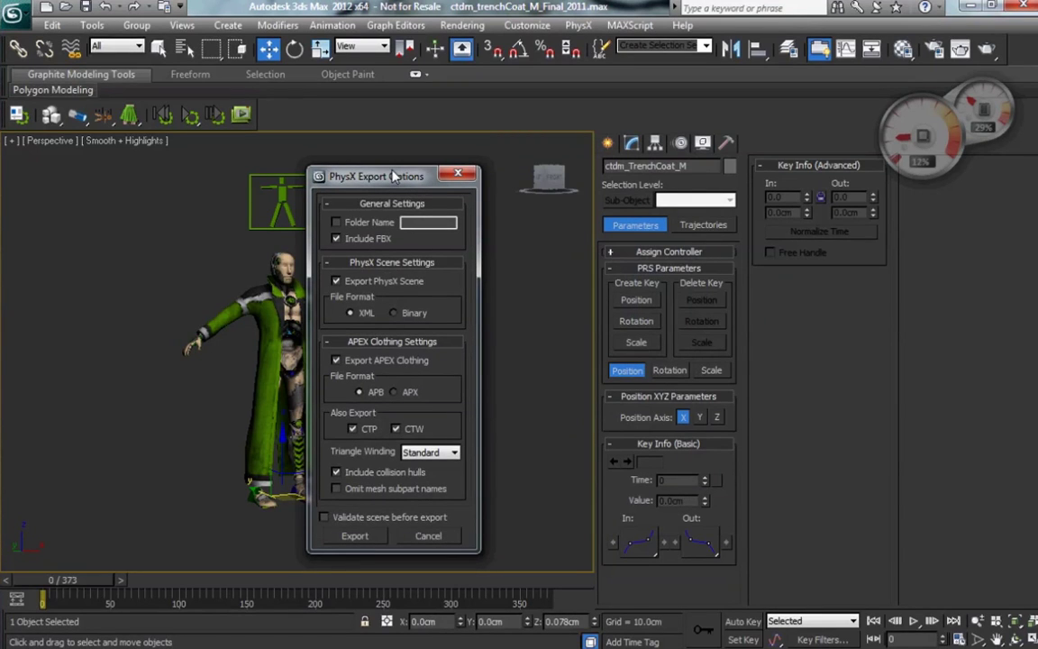
pyautogui.click(336, 281)
pyautogui.click(396, 390)
# Export the scene as a PhysX project (*.pxproj) with the file name ctdm_trenchcoat_M_v3 in the Tutorial 5- Max to Unreal 3 folder
pyautogui.click(372, 539)
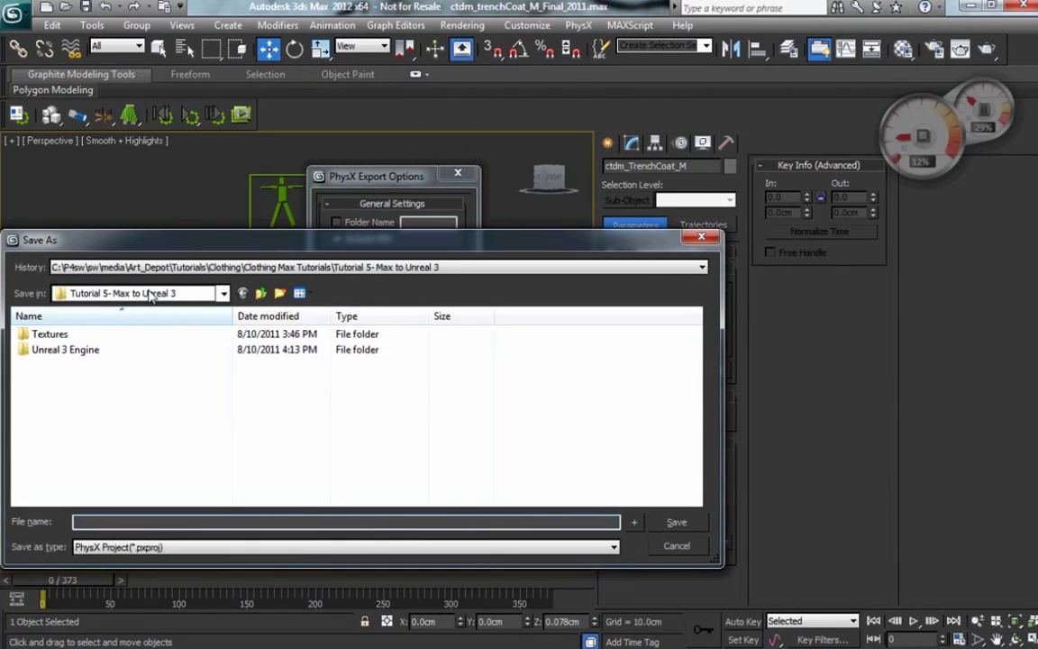
pyautogui.write('c')
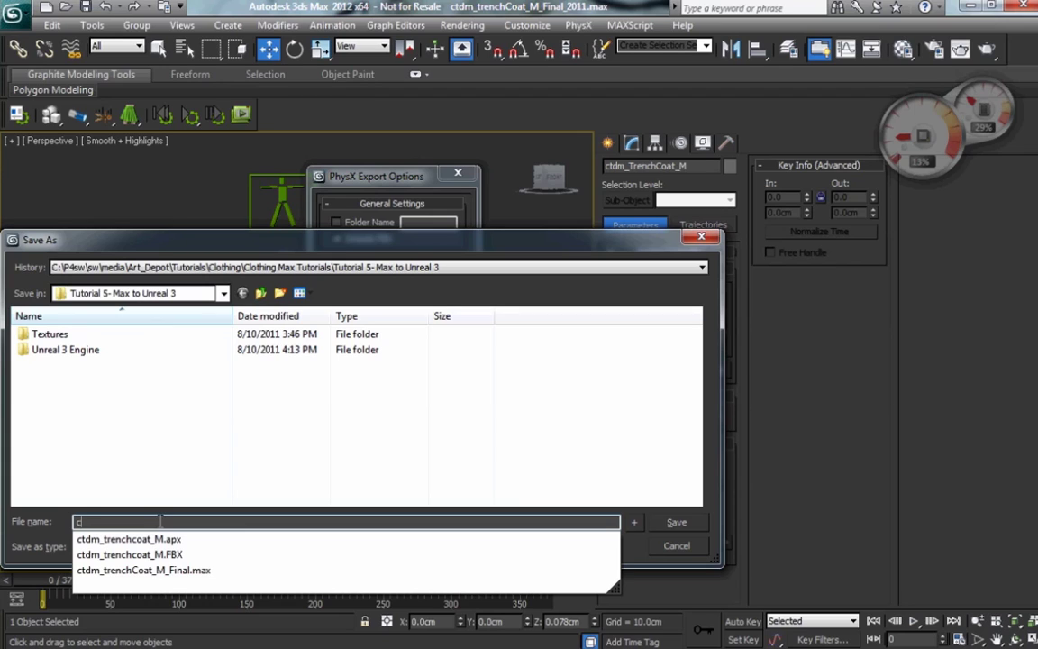
pyautogui.write('tdm_trenchcoat_M_')
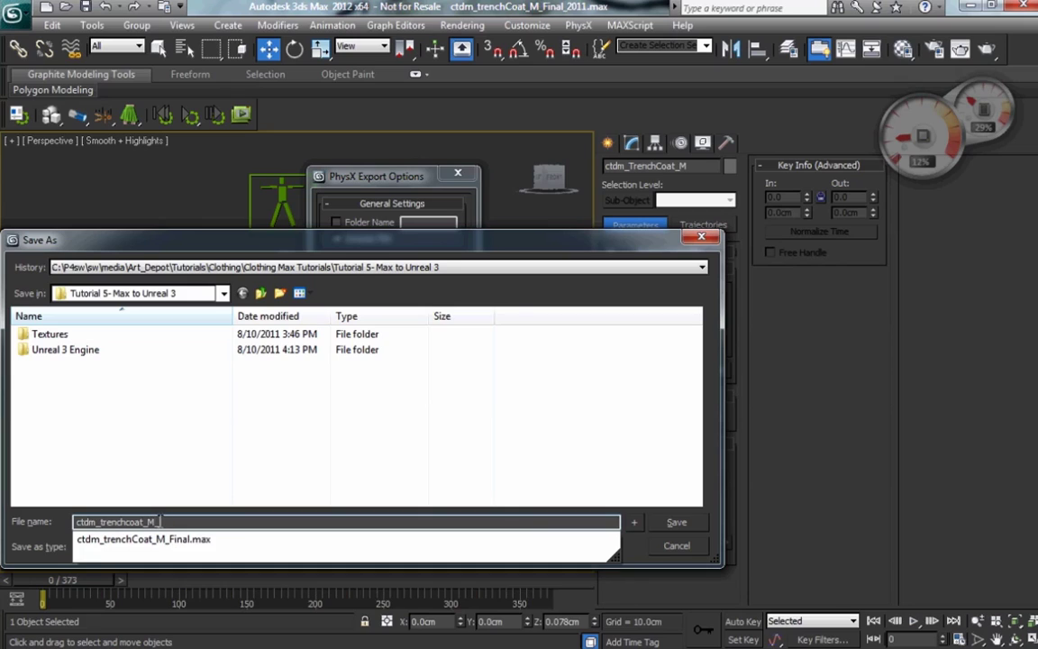
pyautogui.write('U3')
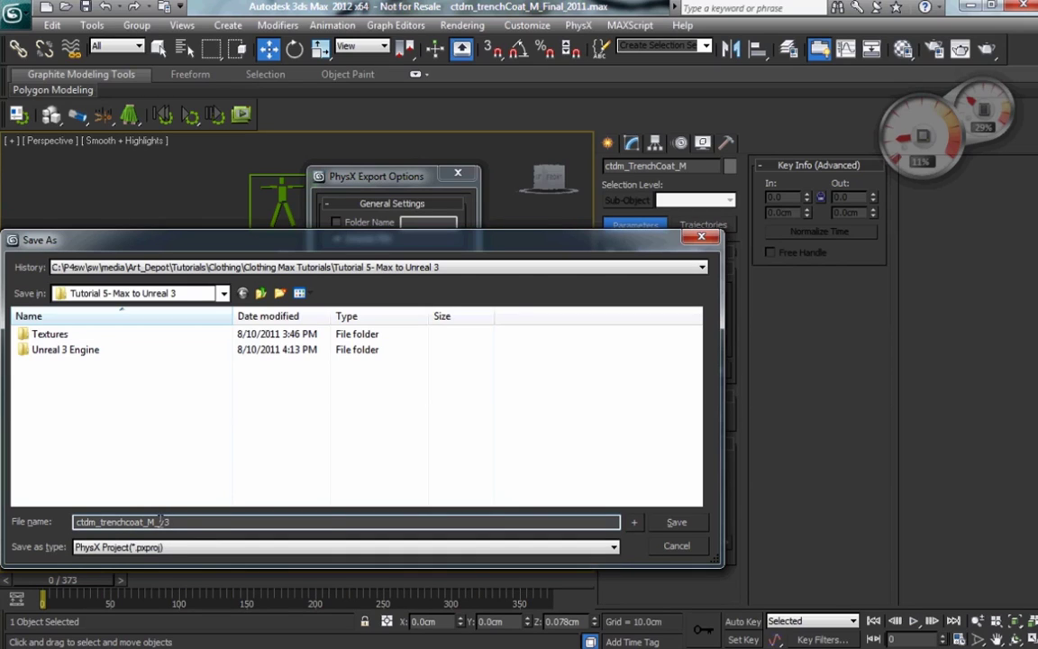
pyautogui.click(664, 525)
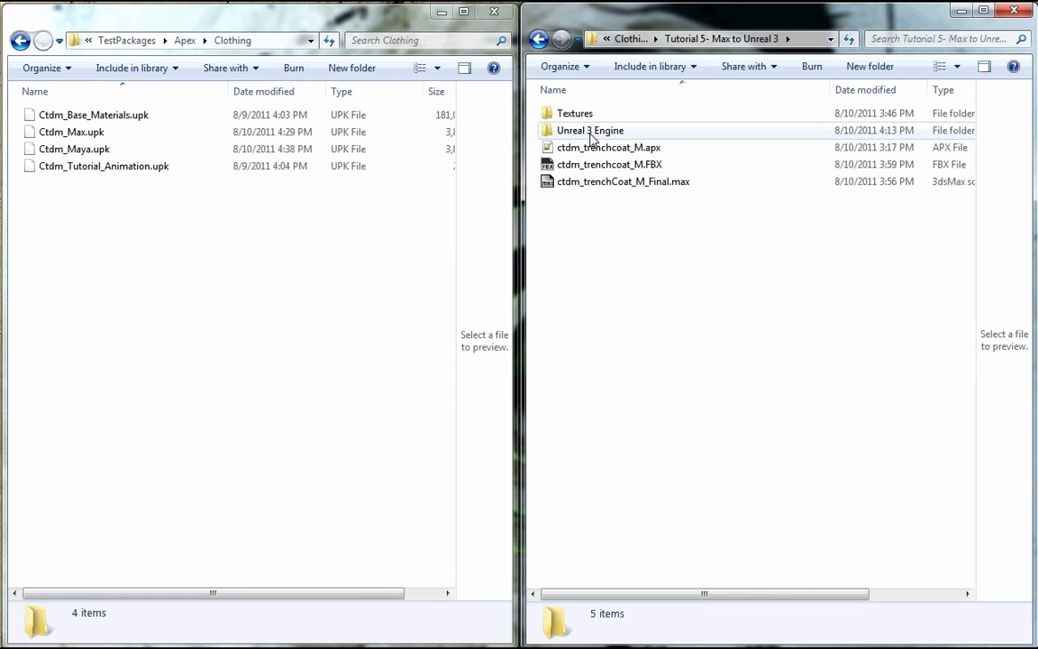
# In Windows Explorer, try to move Ctdm_Base_Materials.upk and Ctdm_Tutorial_Animation.upk from the Unreal 3 Engine folder into TestPackages\Apex\Clothing
pyautogui.click(137, 41)
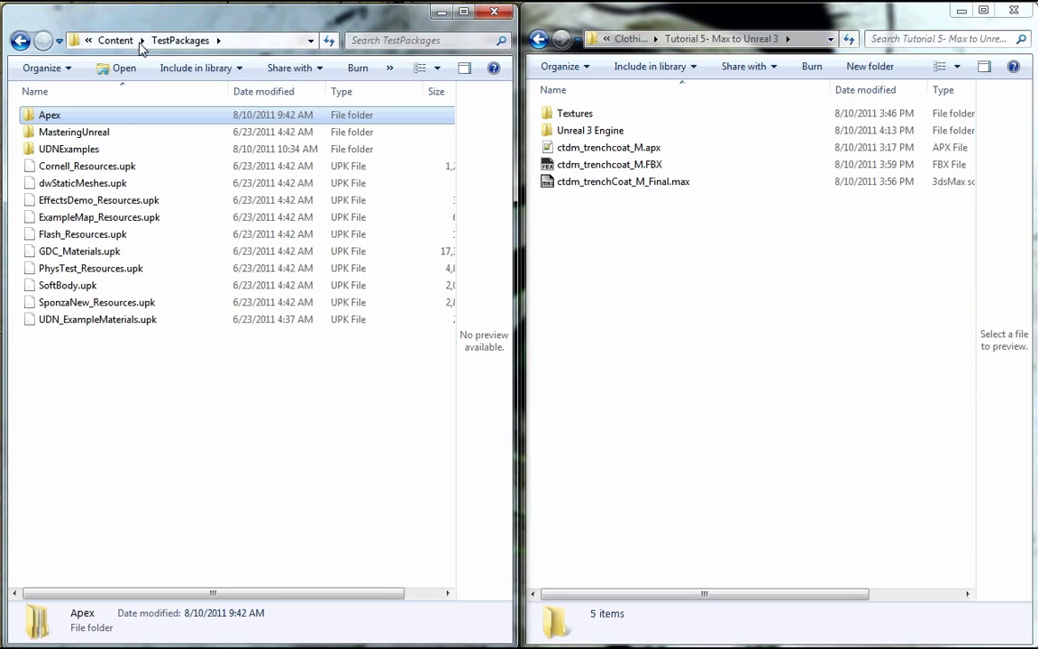
pyautogui.doubleClick(594, 131)
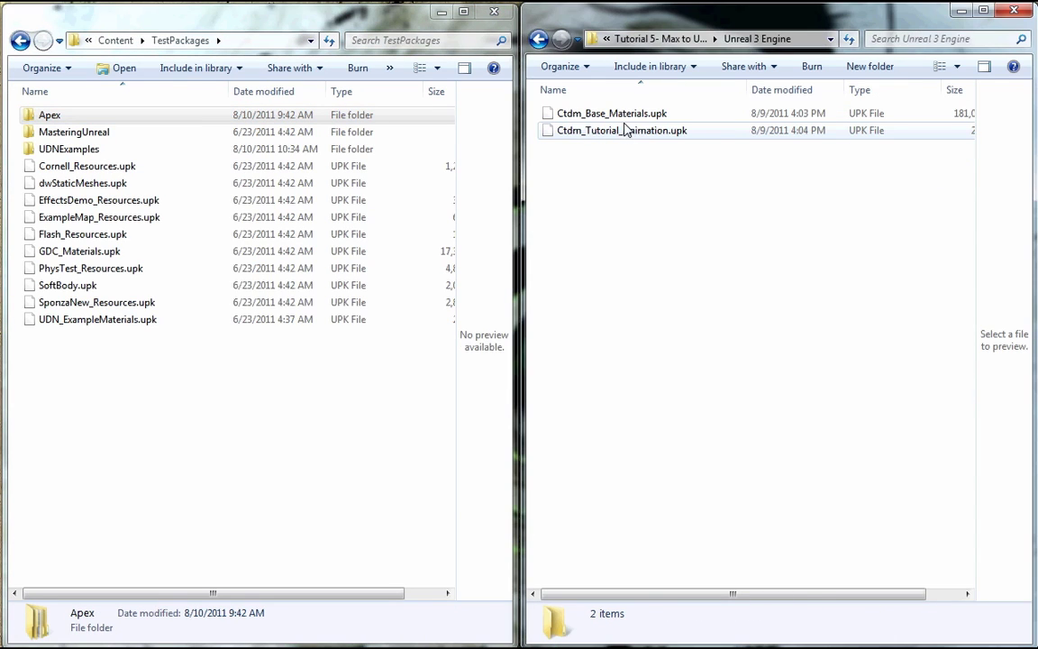
pyautogui.moveTo(665, 224); pyautogui.dragTo(595, 120)
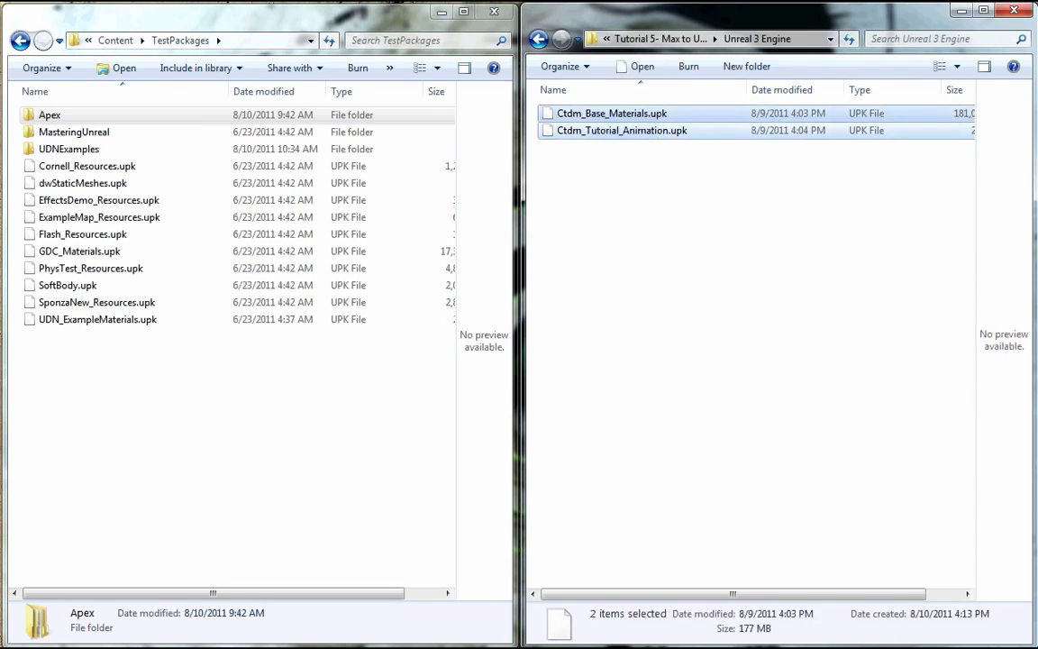
pyautogui.doubleClick(50, 117)
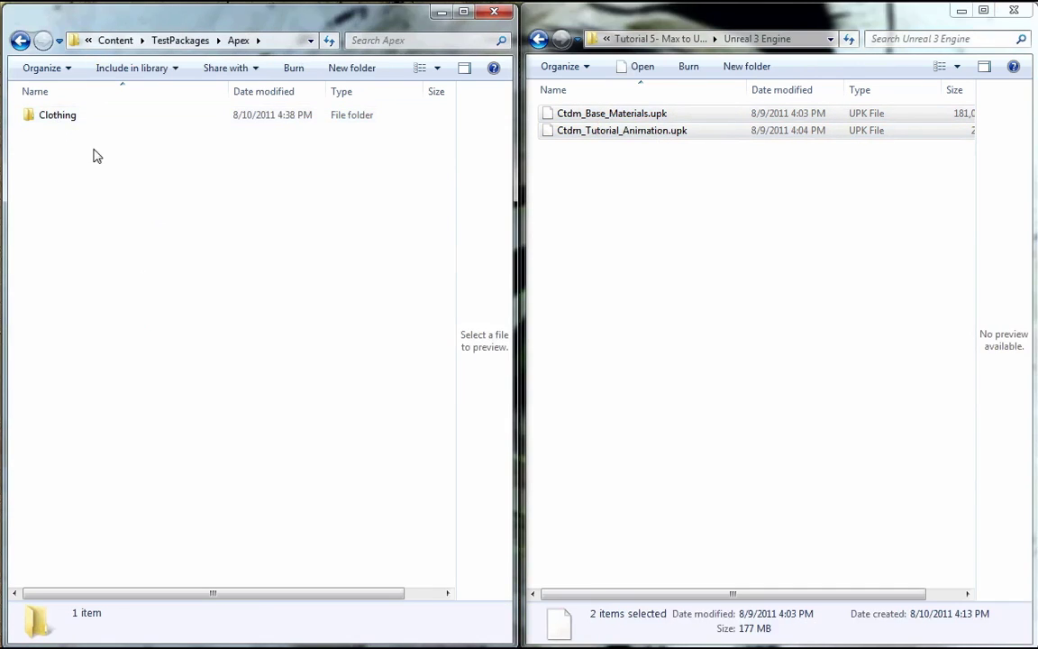
pyautogui.doubleClick(57, 116)
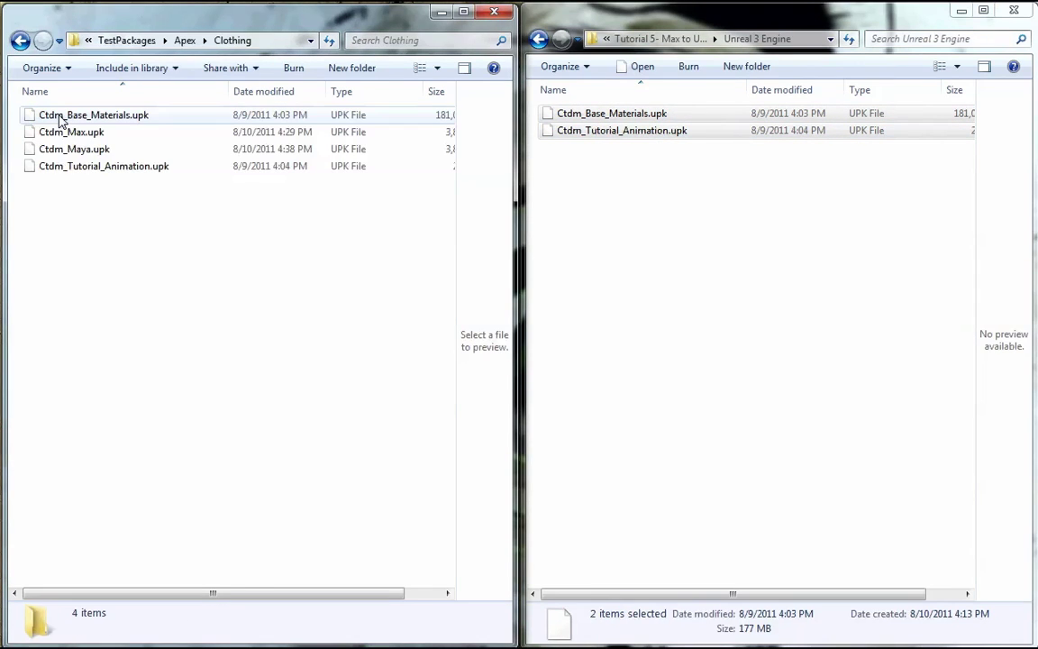
pyautogui.moveTo(620, 184); pyautogui.dragTo(153, 230)
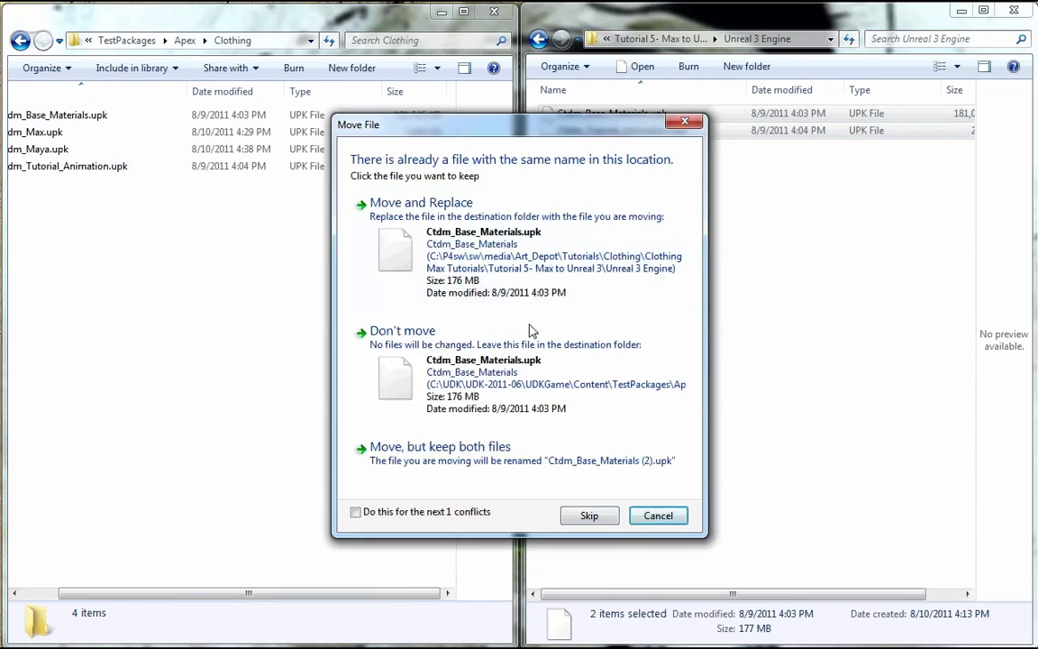
pyautogui.click(665, 515)
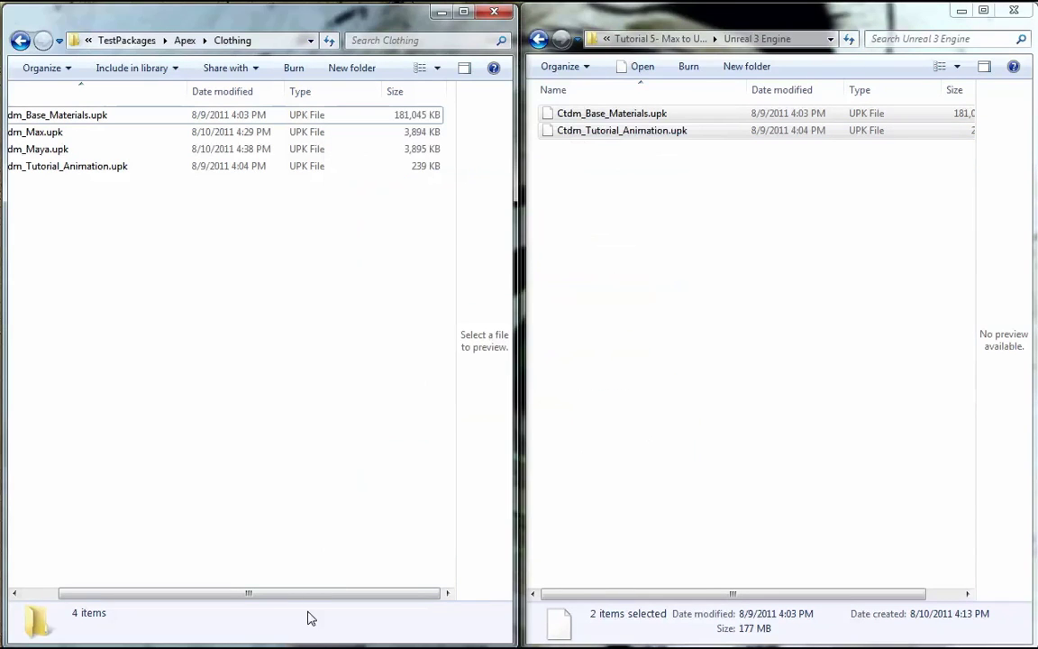
pyautogui.moveTo(320, 594); pyautogui.dragTo(195, 593)
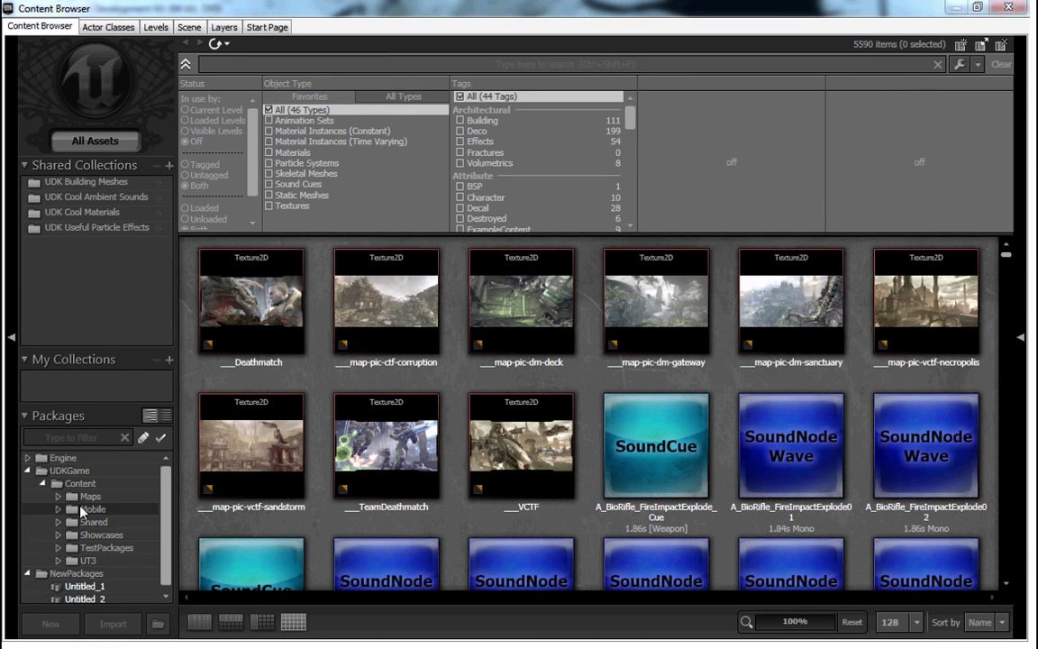
# In the UDK Content Browser, expand the TestPackages folder and collapse the Shared Collections and My Collections lists
pyautogui.click(58, 547)
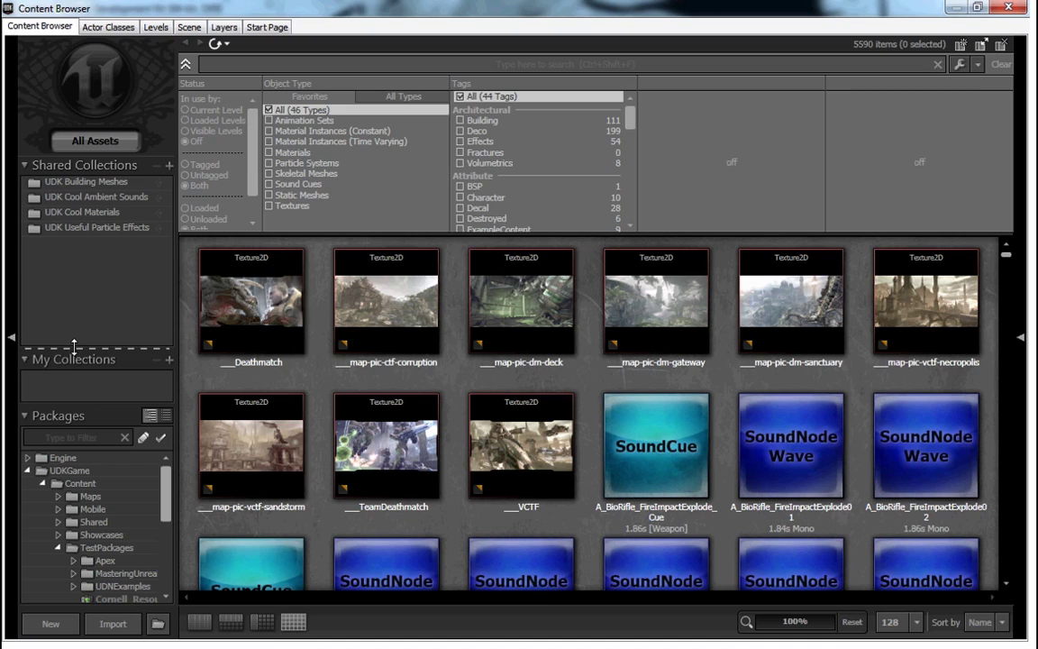
pyautogui.moveTo(75, 348); pyautogui.dragTo(72, 241)
pyautogui.click(25, 165)
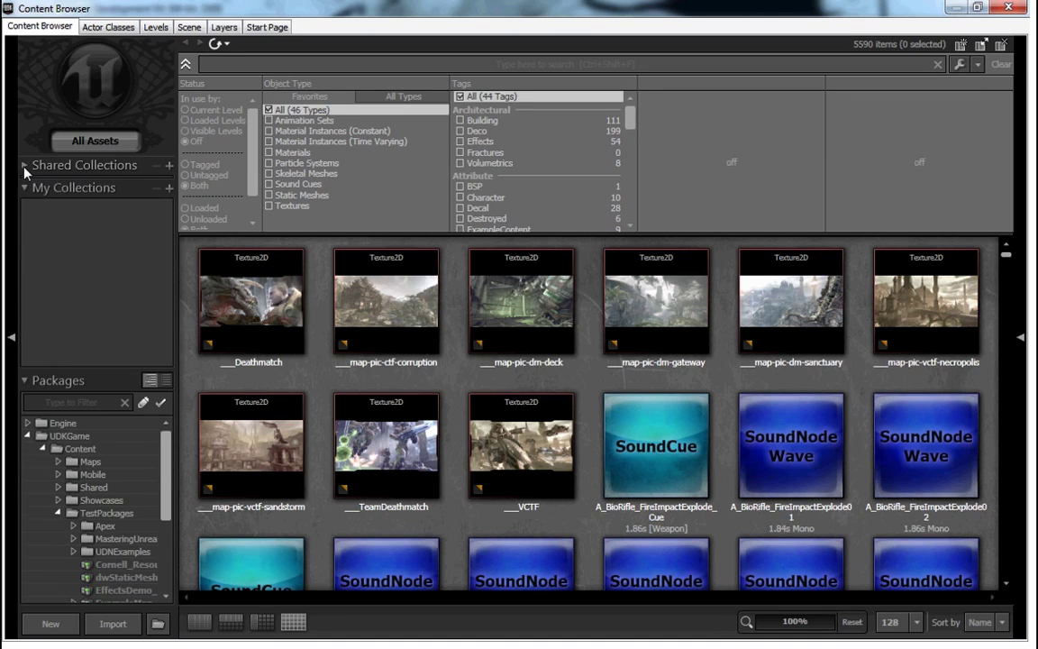
pyautogui.click(26, 188)
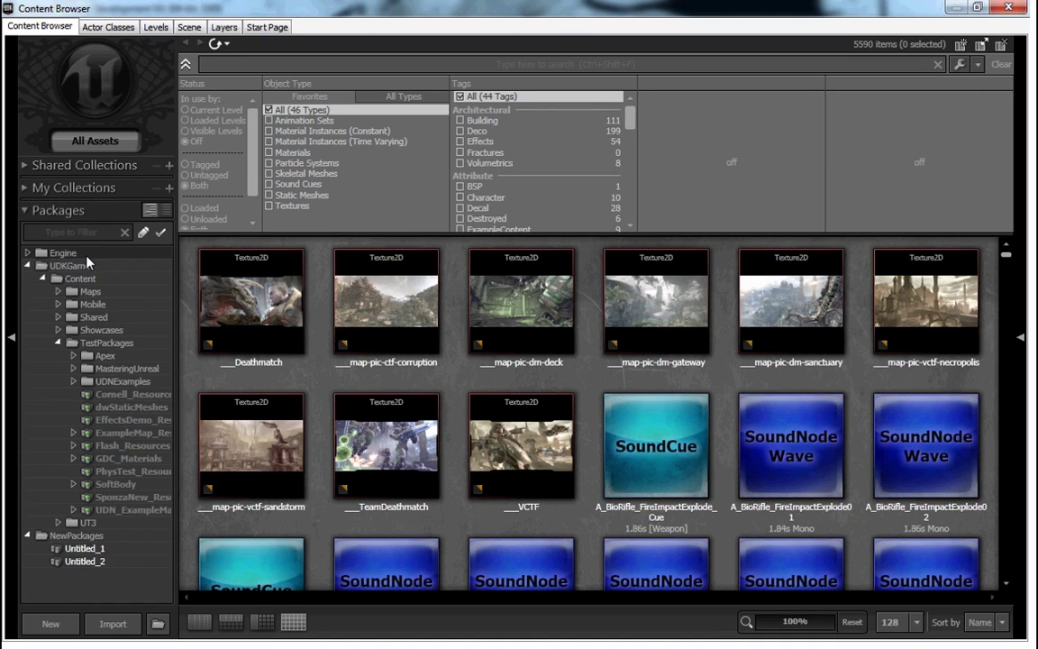
# Fully load the packages in the Clothing folder under TestPackages > Apex
pyautogui.click(73, 356)
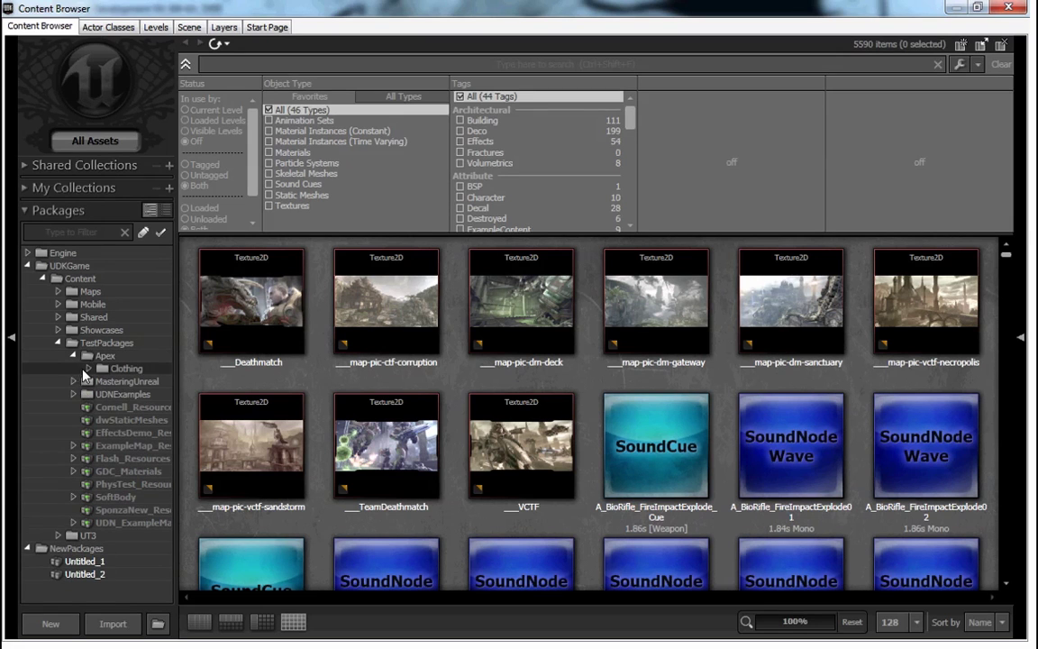
pyautogui.click(88, 368)
pyautogui.moveTo(174, 382); pyautogui.dragTo(274, 382)
pyautogui.click(127, 369)
pyautogui.rightClick(131, 376)
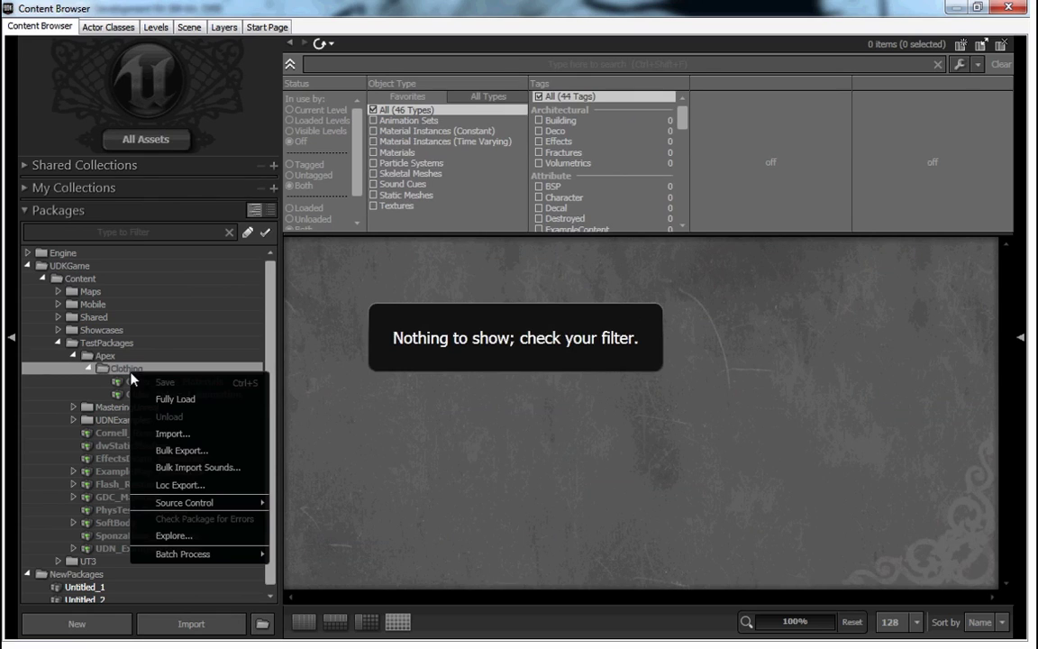
pyautogui.click(153, 397)
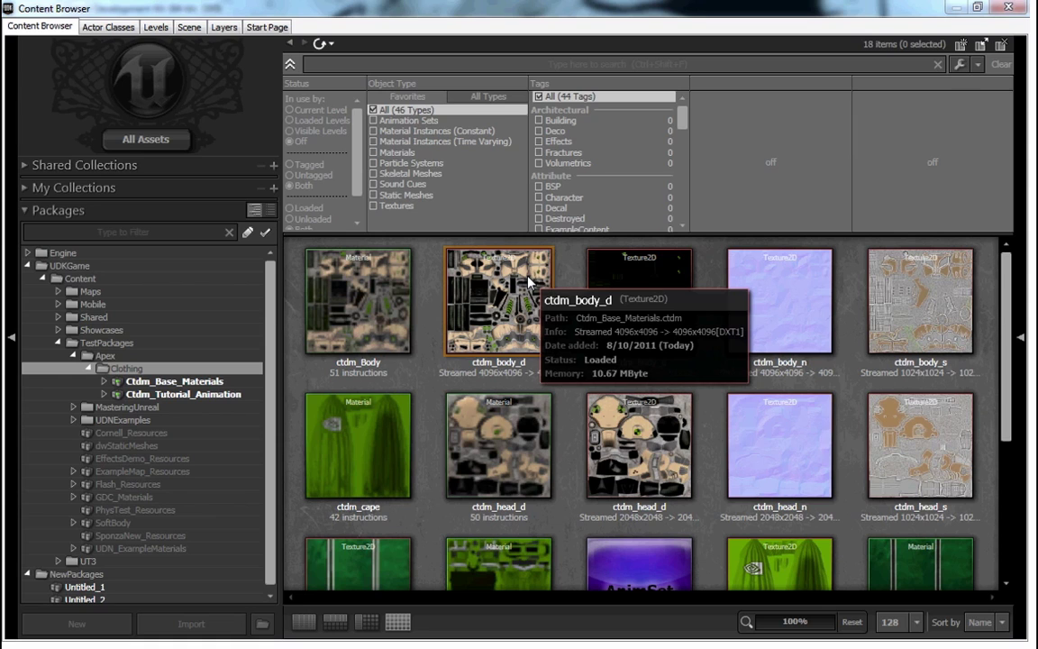
# Look through the assets of the Clothing folder and of its Ctdm_Base_Materials and Ctdm_Tutorial_Animation packages
pyautogui.click(365, 332)
pyautogui.scroll(-2, 702, 371)
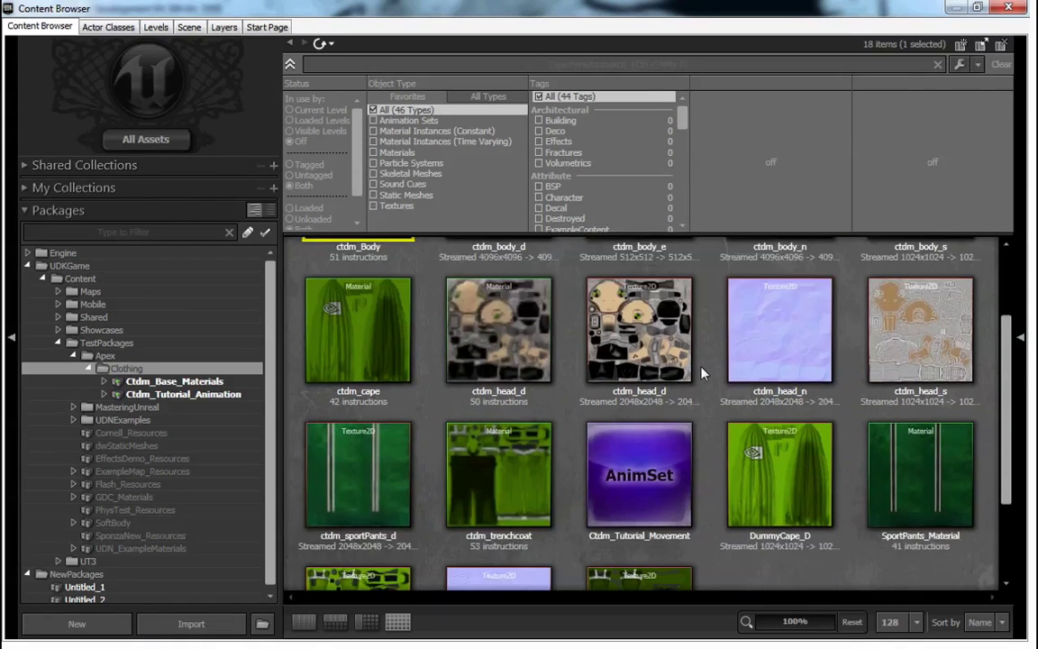
pyautogui.scroll(-2, 702, 373)
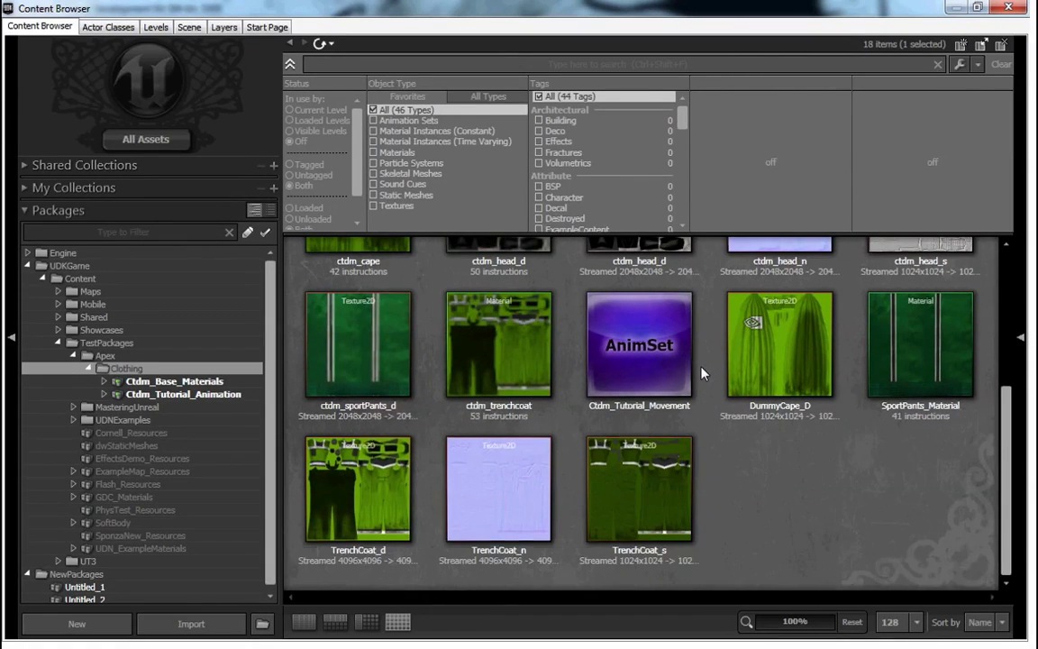
pyautogui.scroll(4, 702, 373)
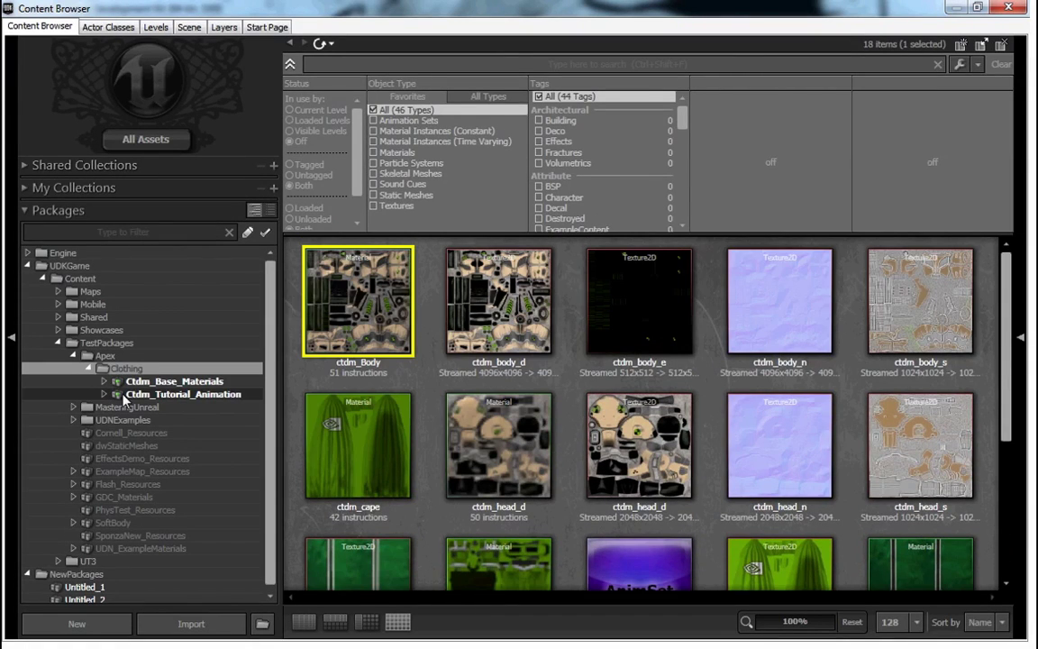
pyautogui.click(203, 382)
pyautogui.click(209, 397)
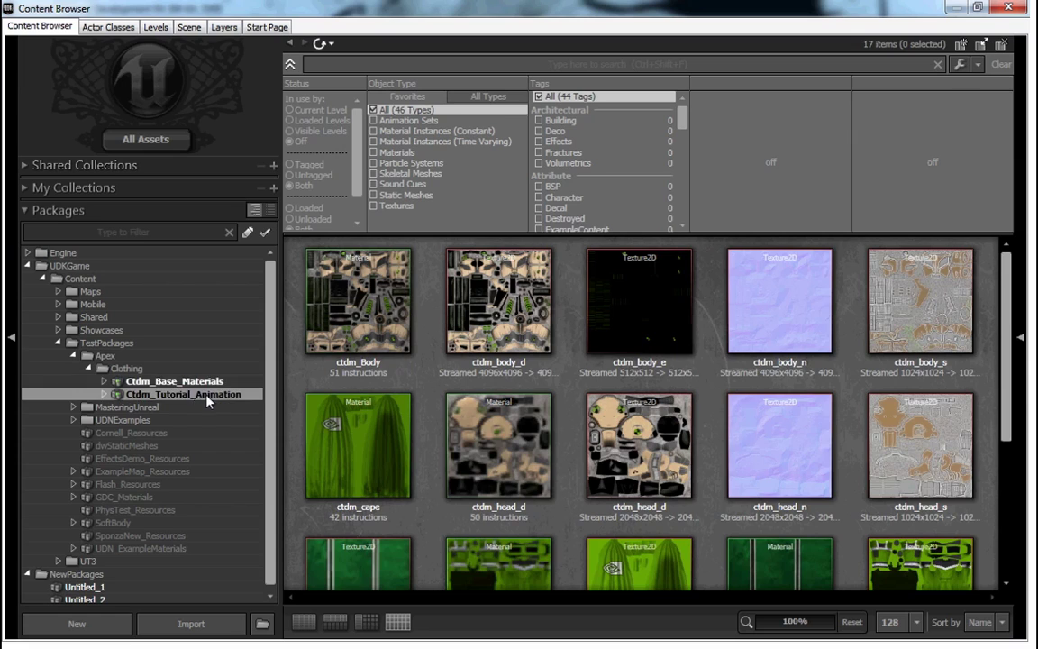
# Expand both Ctdm packages and examine the contents of their Cape, ctdm, SportPants, TrenchCoat and animation groups
pyautogui.click(103, 381)
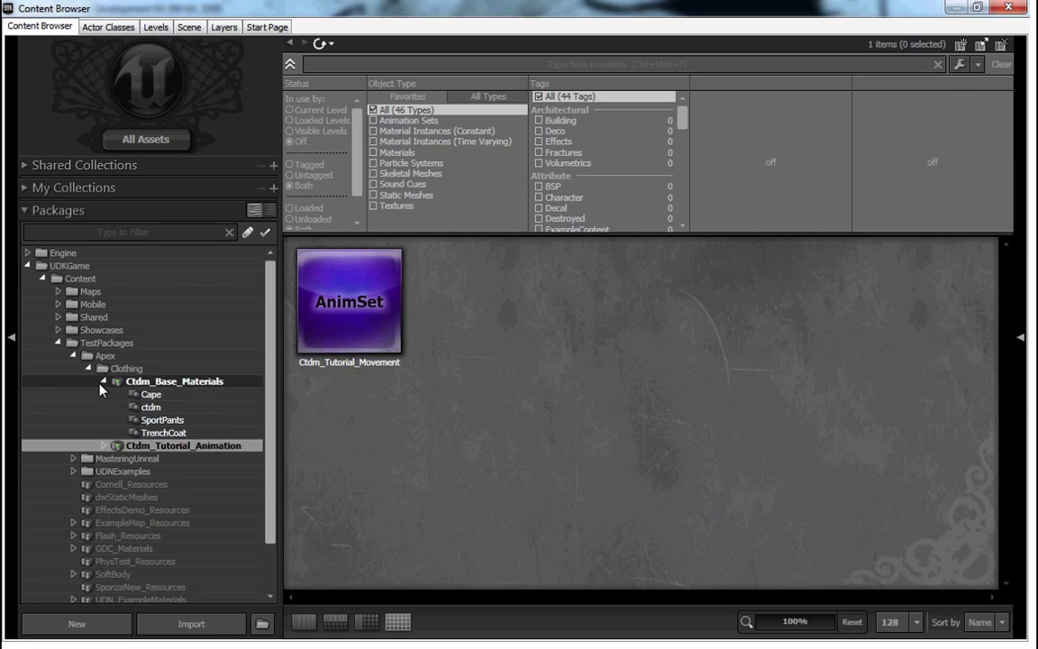
pyautogui.click(104, 446)
pyautogui.click(151, 394)
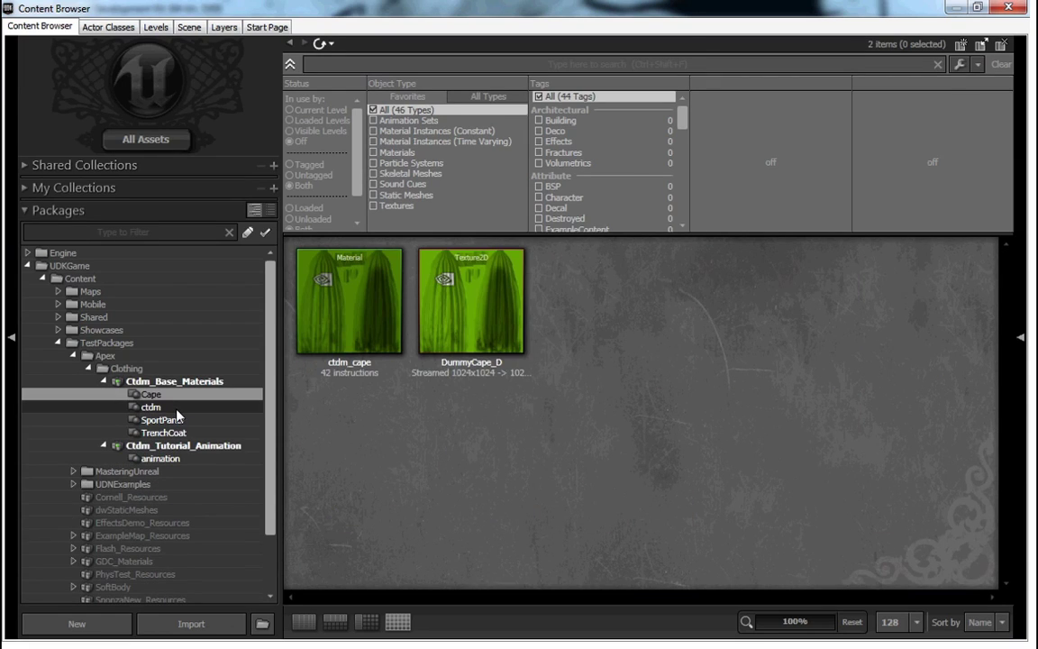
pyautogui.click(151, 407)
pyautogui.click(175, 419)
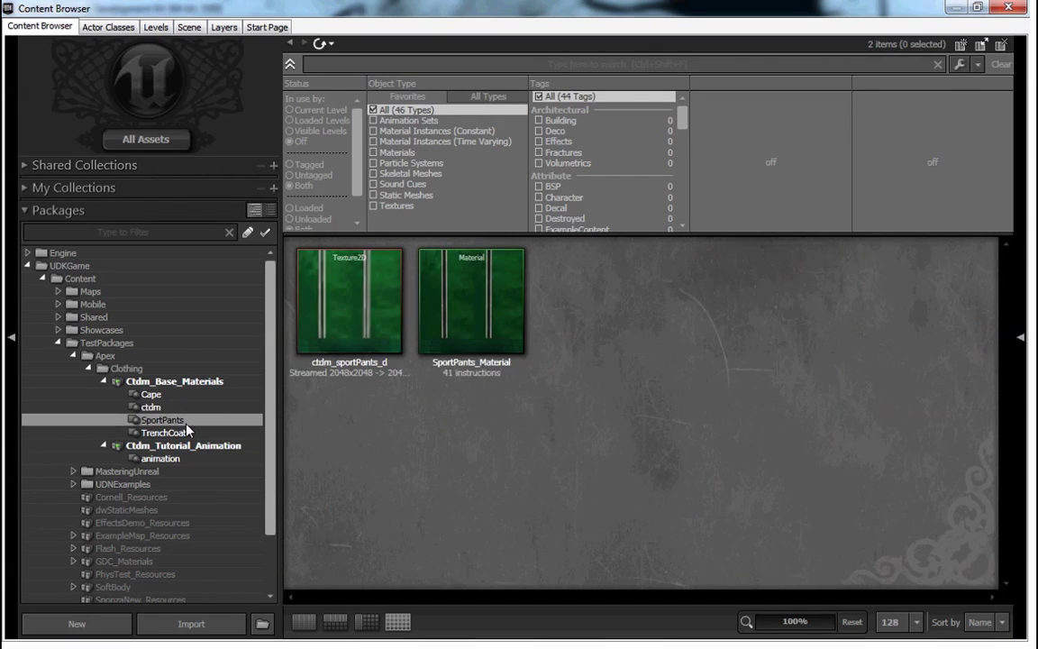
pyautogui.click(186, 433)
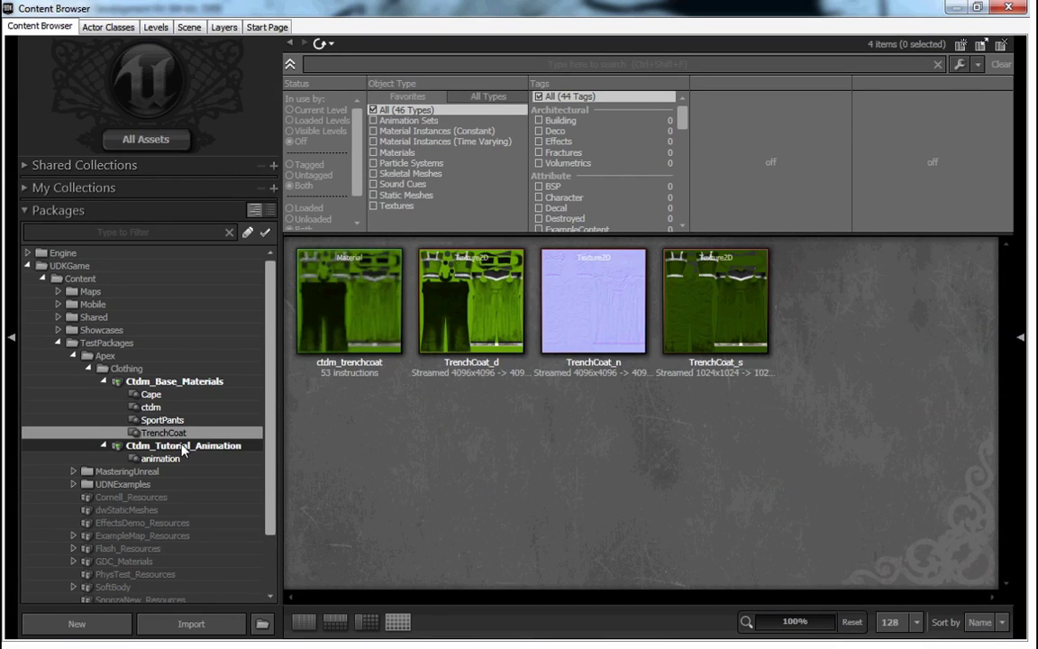
pyautogui.click(183, 446)
pyautogui.click(160, 458)
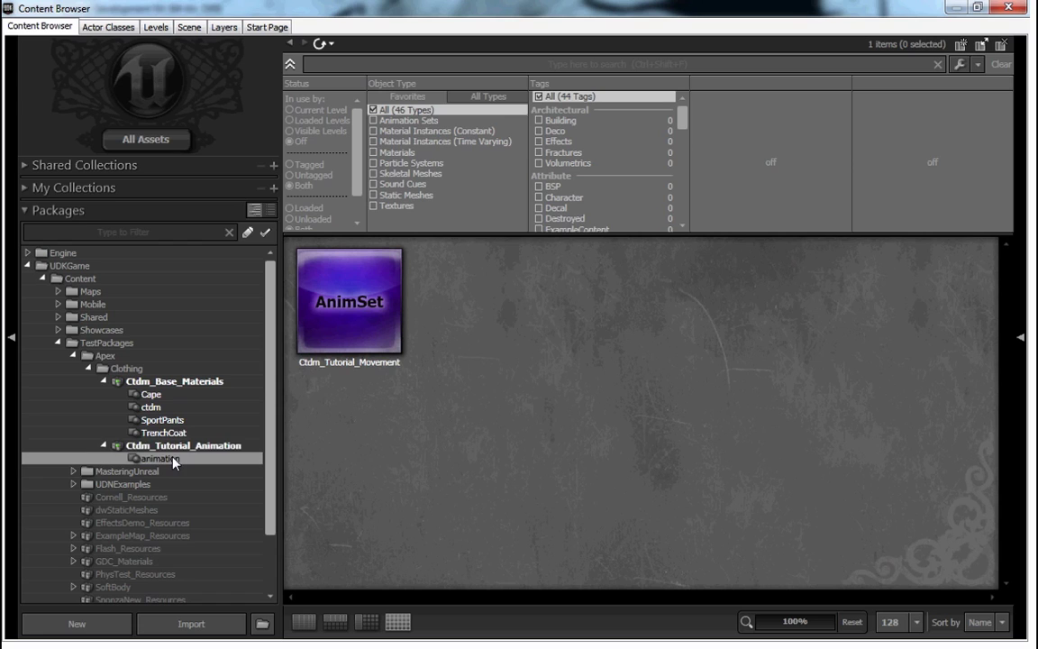
# Import ctdm_trenchcoat_M as a skeletal mesh into the package Ctdm_Max with the grouping Mesh
pyautogui.click(127, 370)
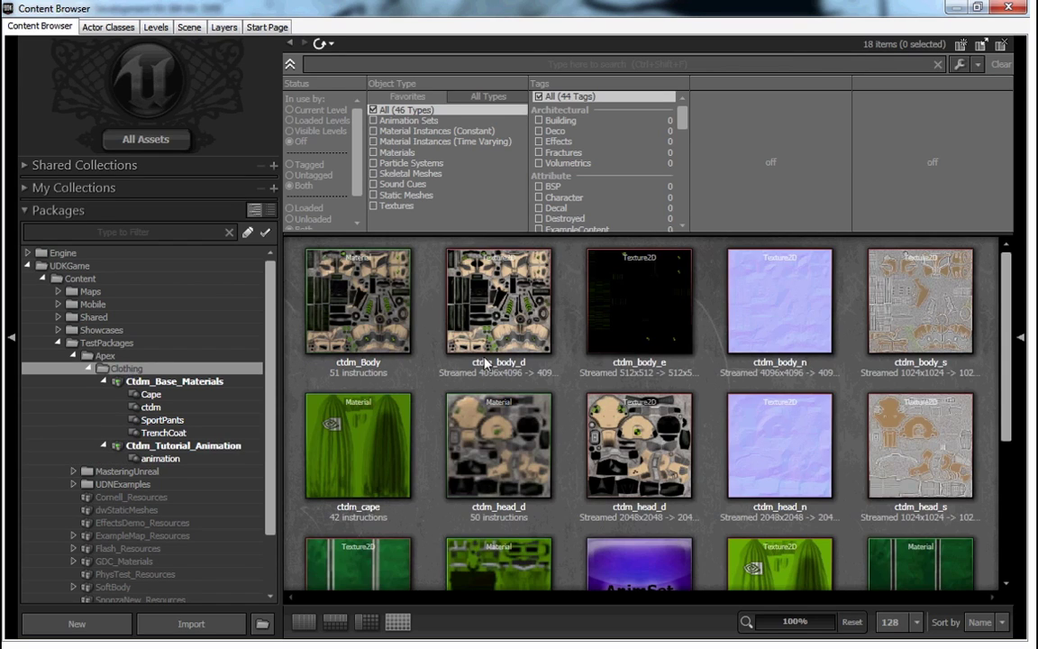
pyautogui.rightClick(431, 320)
pyautogui.click(472, 328)
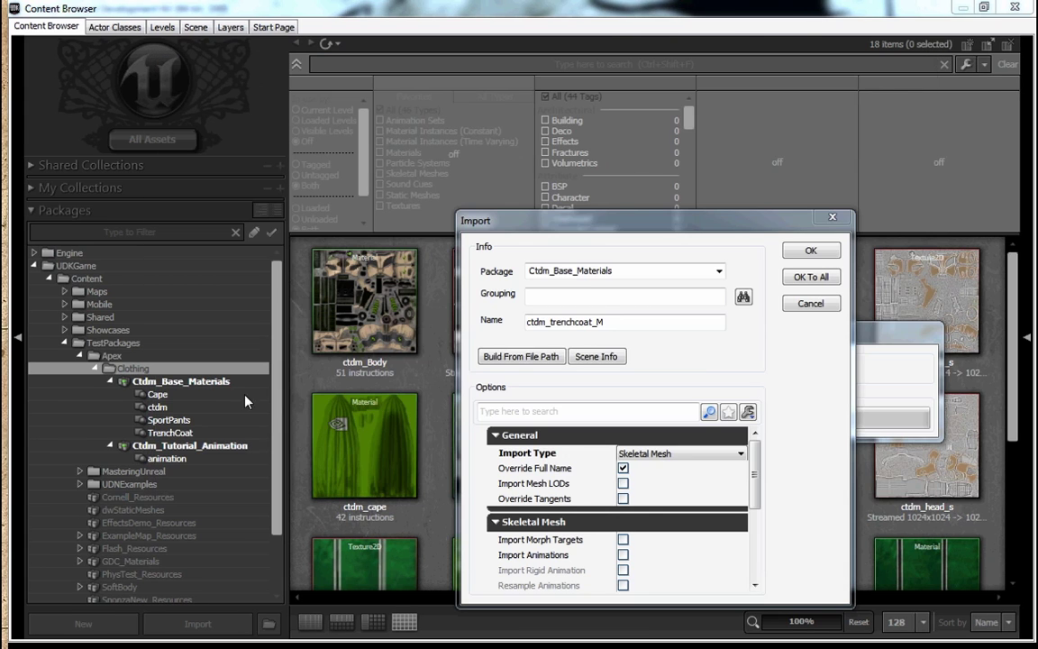
pyautogui.moveTo(597, 232); pyautogui.dragTo(527, 137)
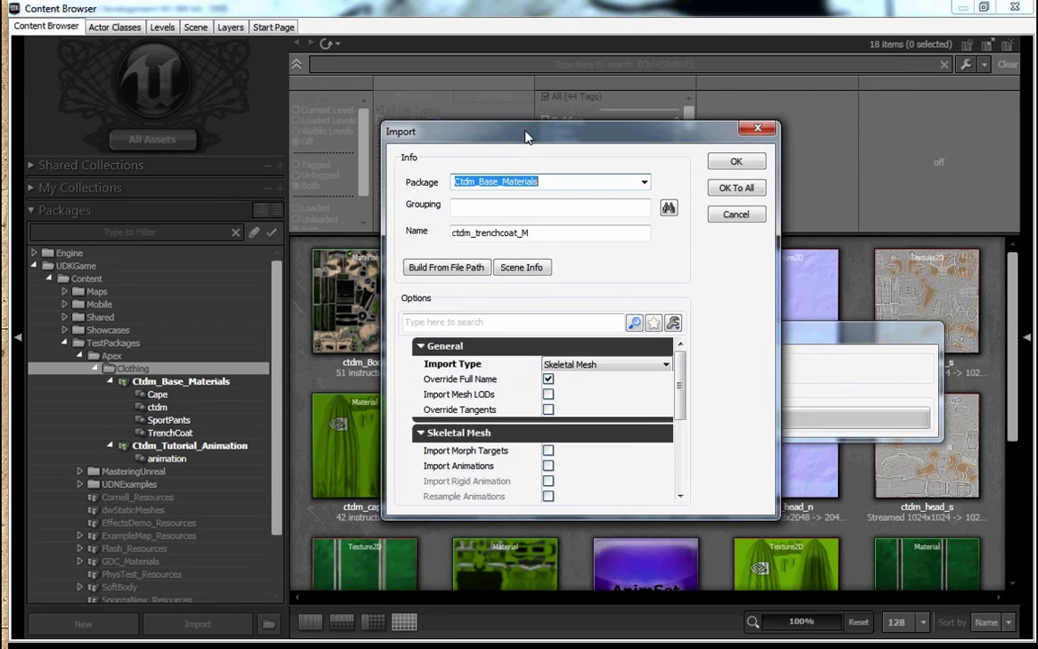
pyautogui.moveTo(539, 181); pyautogui.dragTo(480, 196)
pyautogui.write('Max')
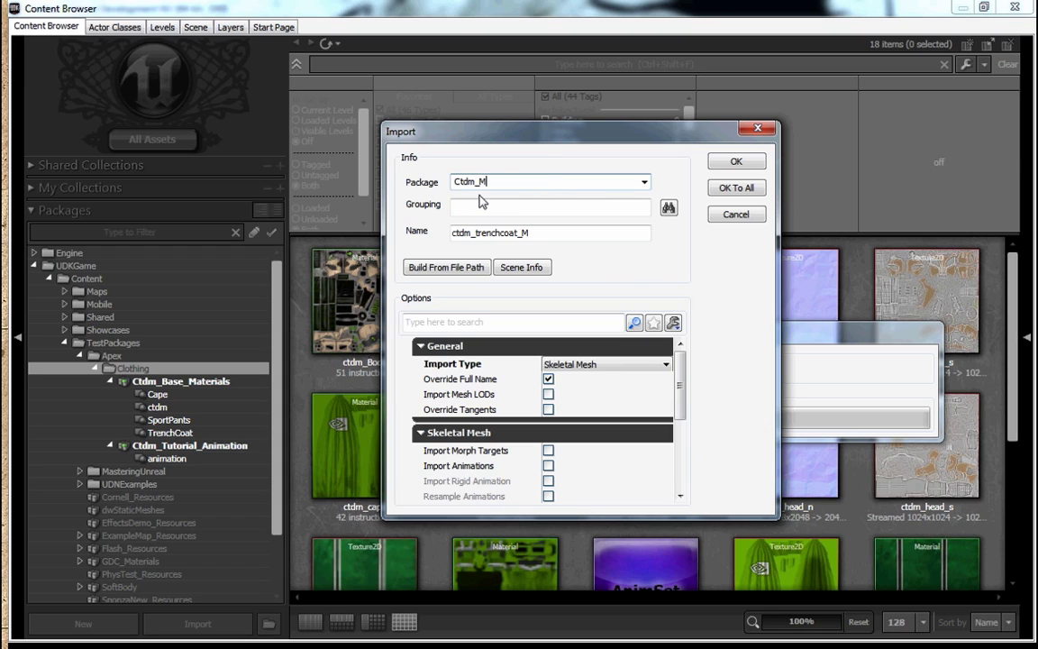
pyautogui.click(470, 208)
pyautogui.write('Mesh')
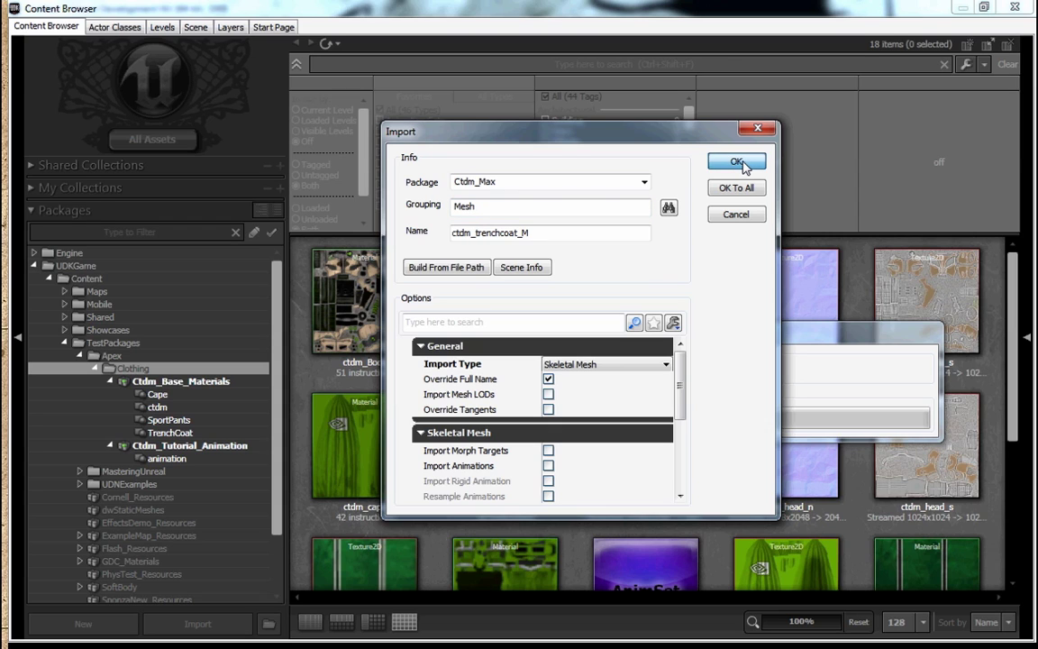
pyautogui.click(737, 163)
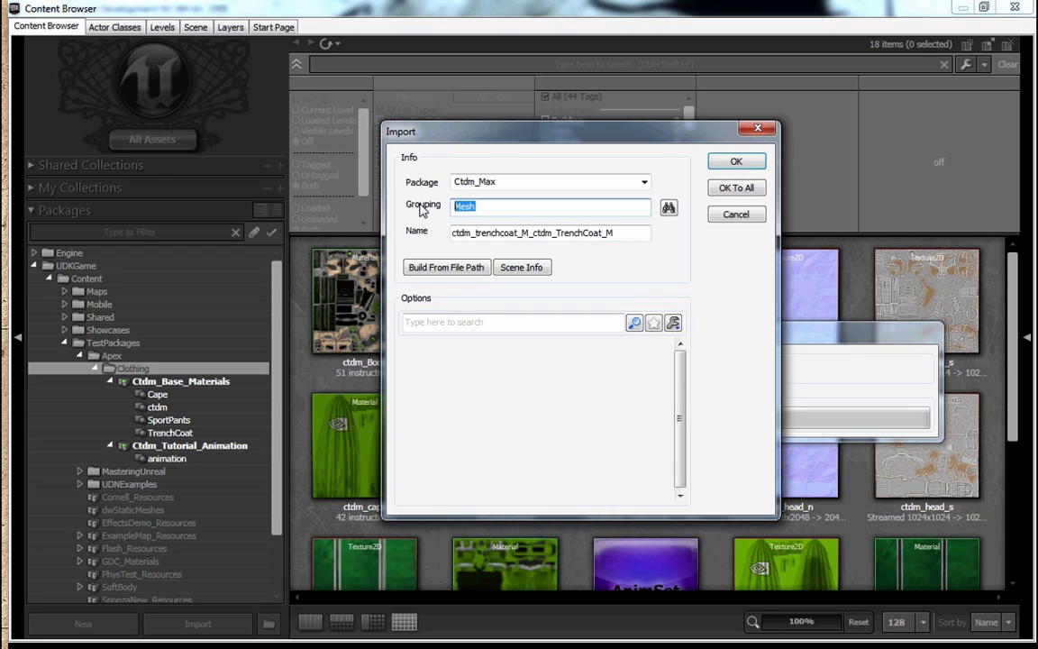
# Import the APEX clothing asset into Ctdm_Max with the grouping Apex and the name ctdm_trenchcoat_M_Clothing
pyautogui.write('Apex')
pyautogui.moveTo(614, 233); pyautogui.dragTo(529, 236)
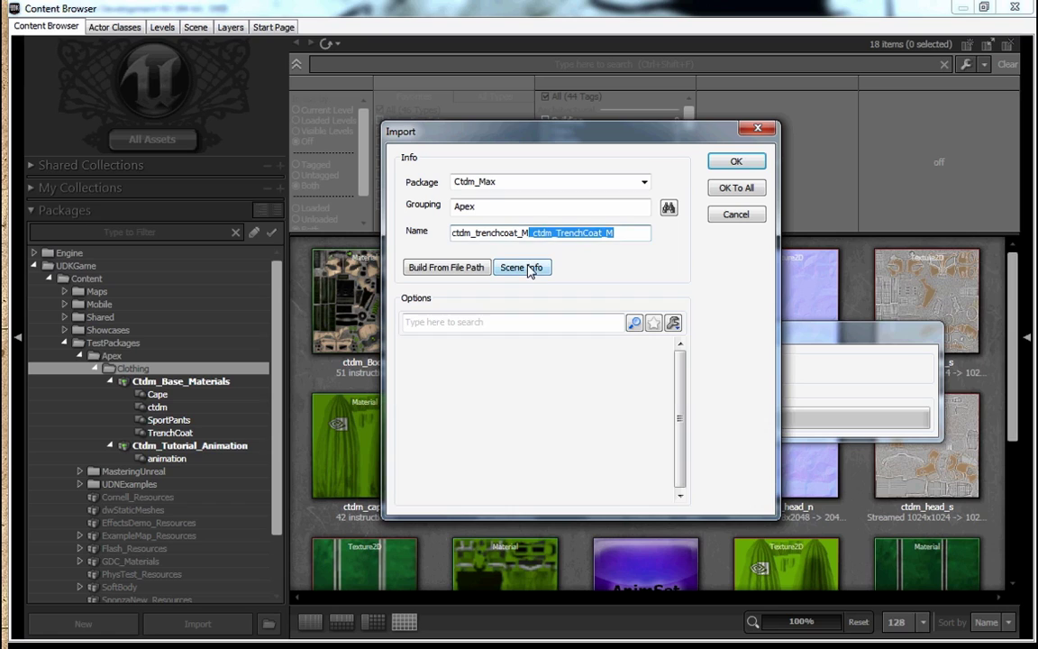
pyautogui.press('BackSpace')
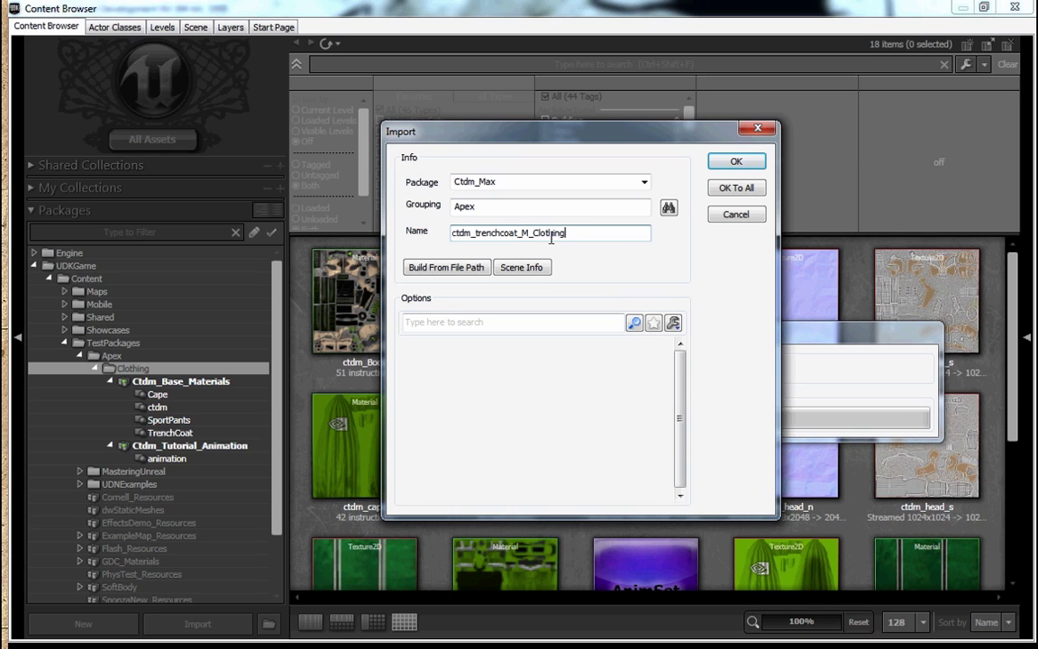
pyautogui.click(736, 163)
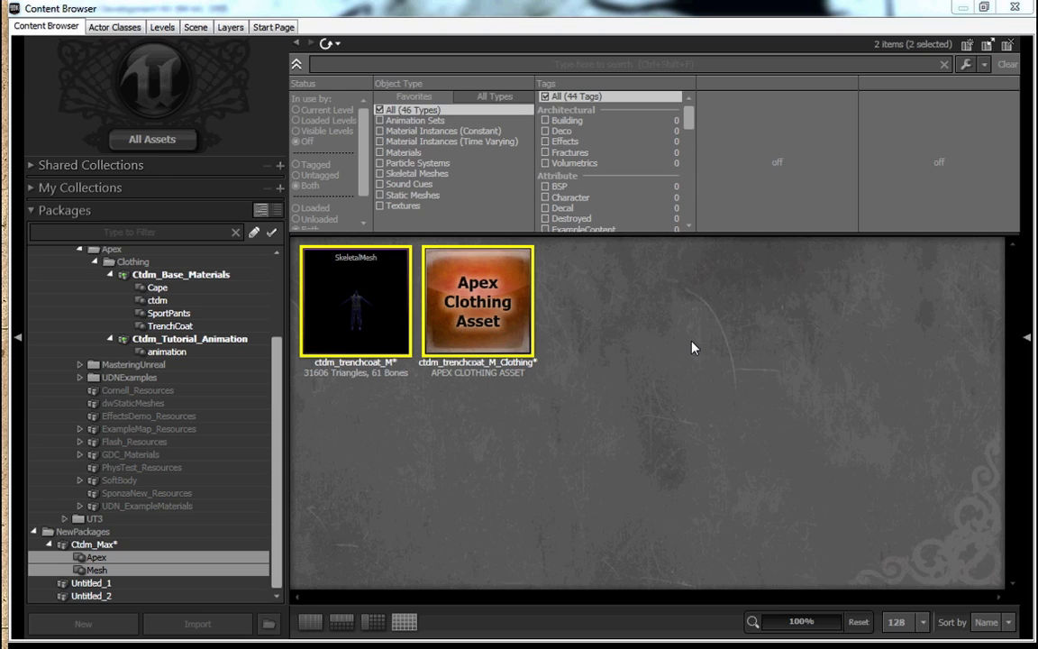
# Save the Ctdm_Max package as Ctdm_Max.upk in the TestPackages > Apex > Clothing folder
pyautogui.click(94, 545)
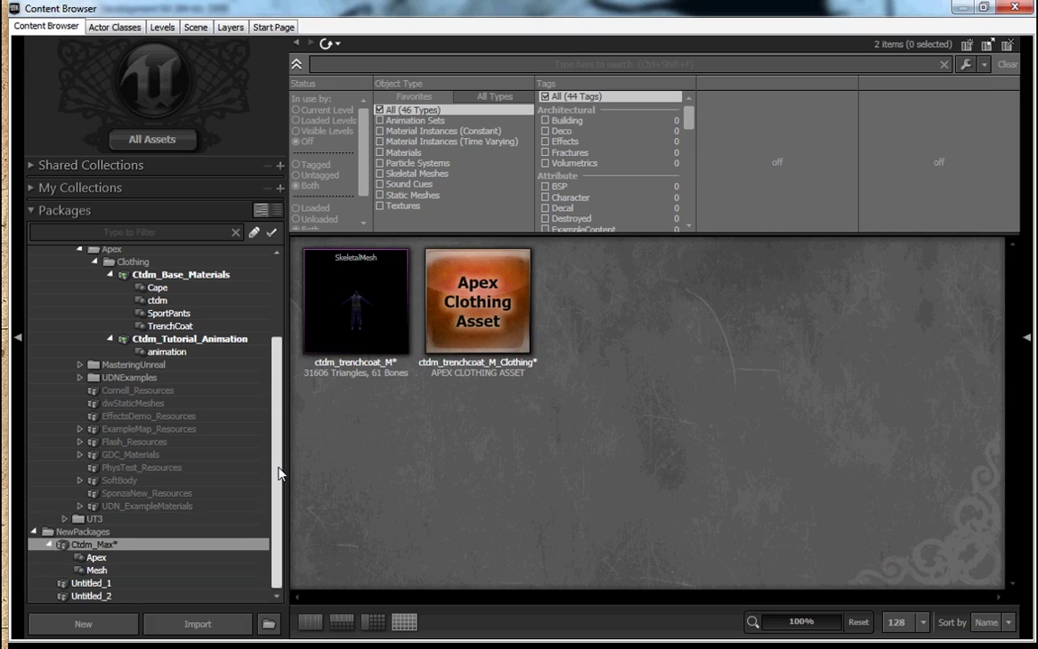
pyautogui.rightClick(94, 545)
pyautogui.click(142, 369)
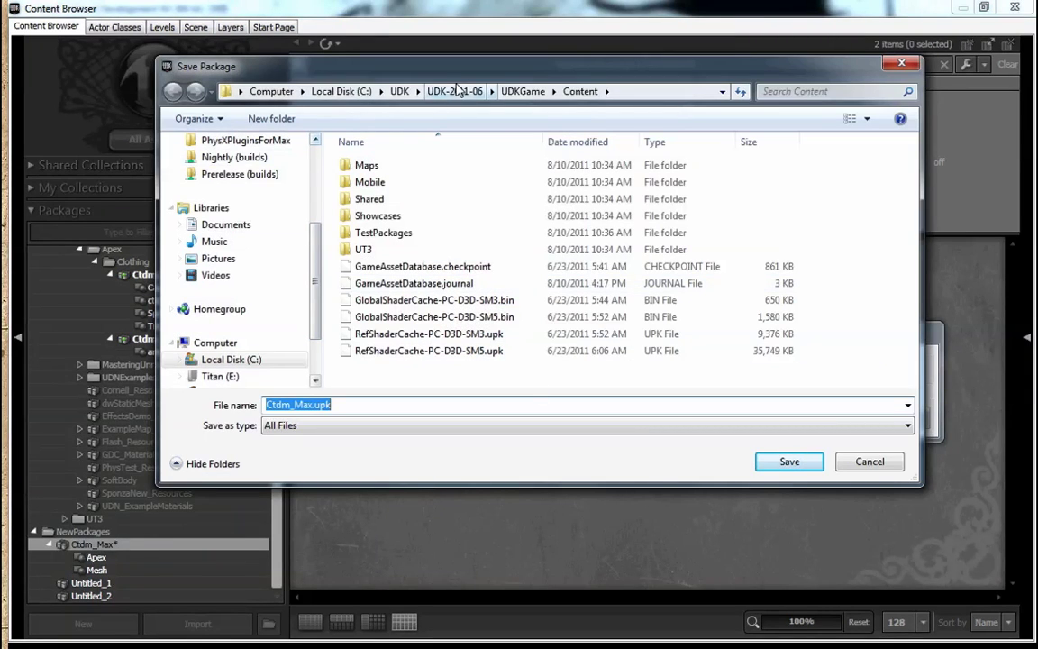
pyautogui.click(384, 234)
pyautogui.doubleClick(384, 234)
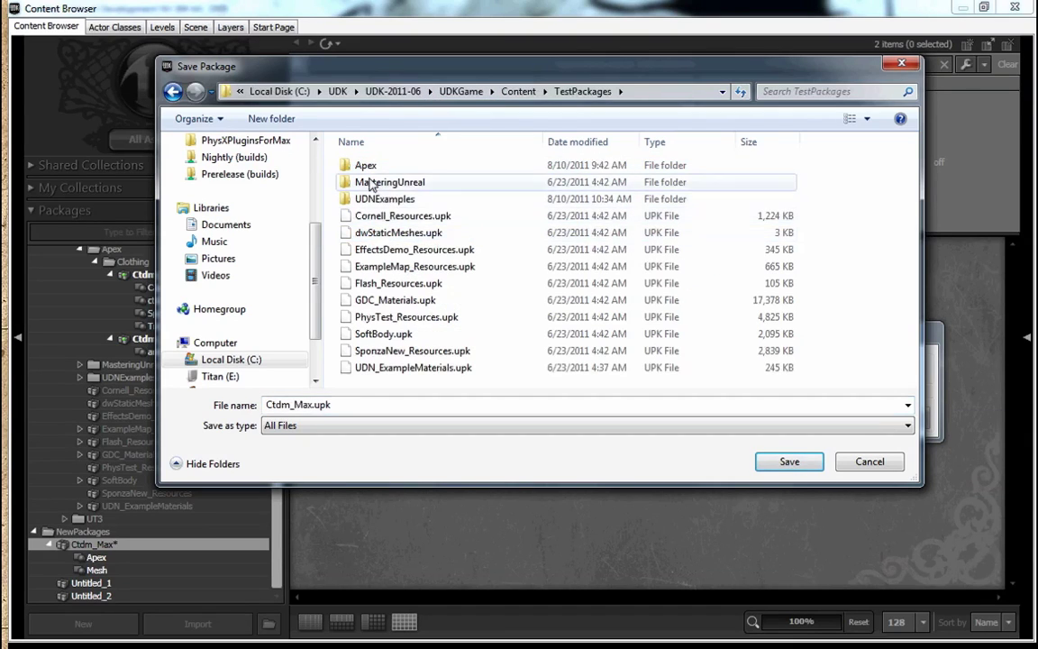
pyautogui.doubleClick(367, 165)
pyautogui.doubleClick(370, 166)
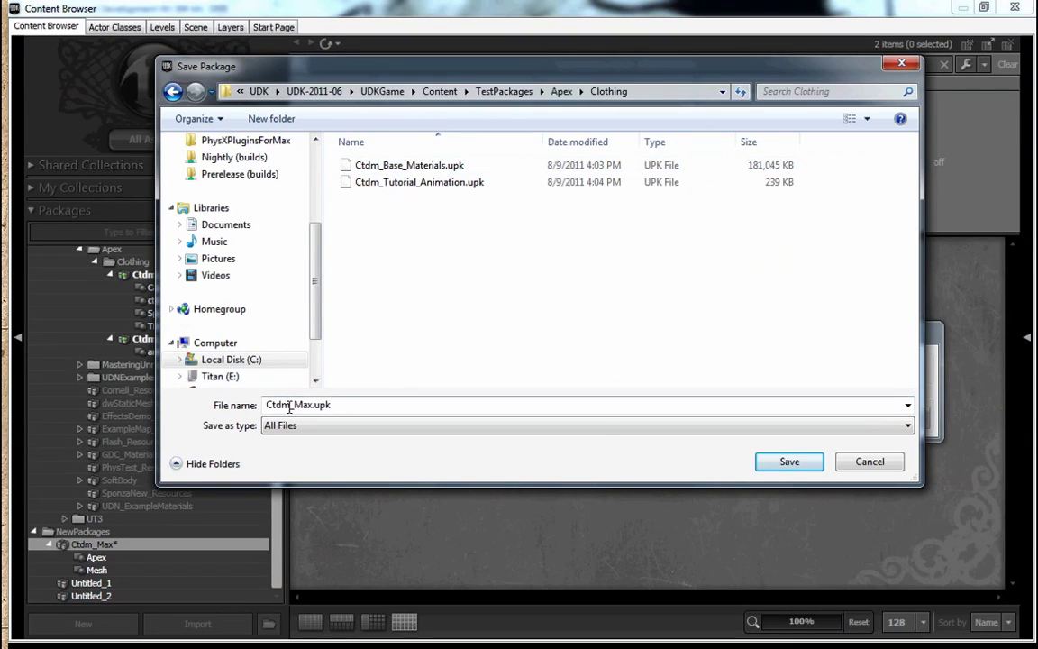
pyautogui.click(786, 462)
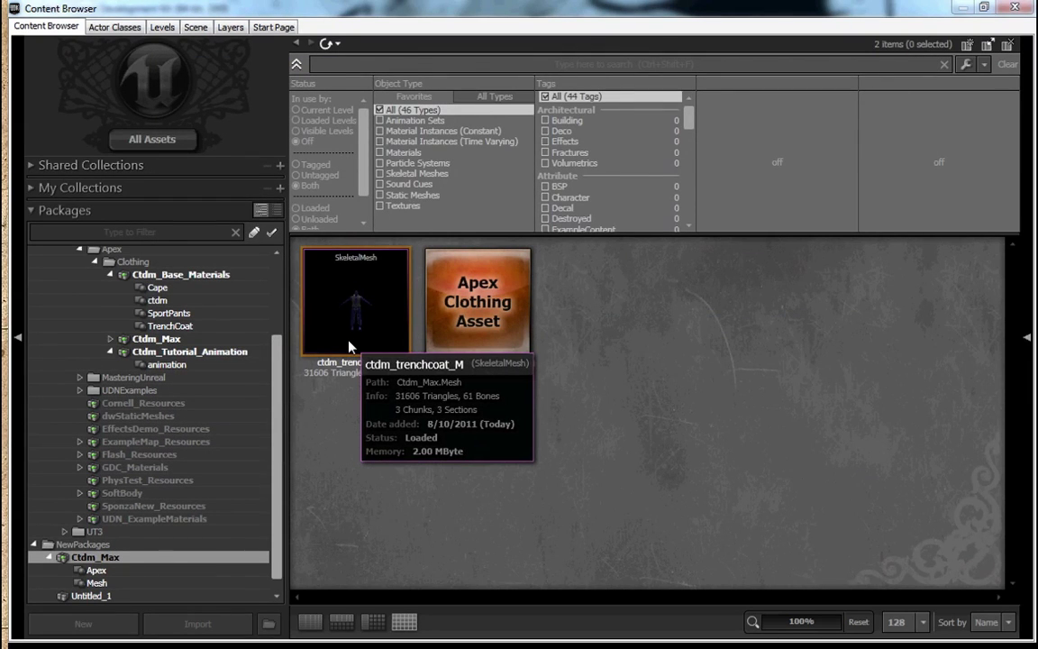
# Open the ctdm_trenchcoat_M skeletal mesh in the AnimSet Editor and inspect the character up close
pyautogui.click(352, 346)
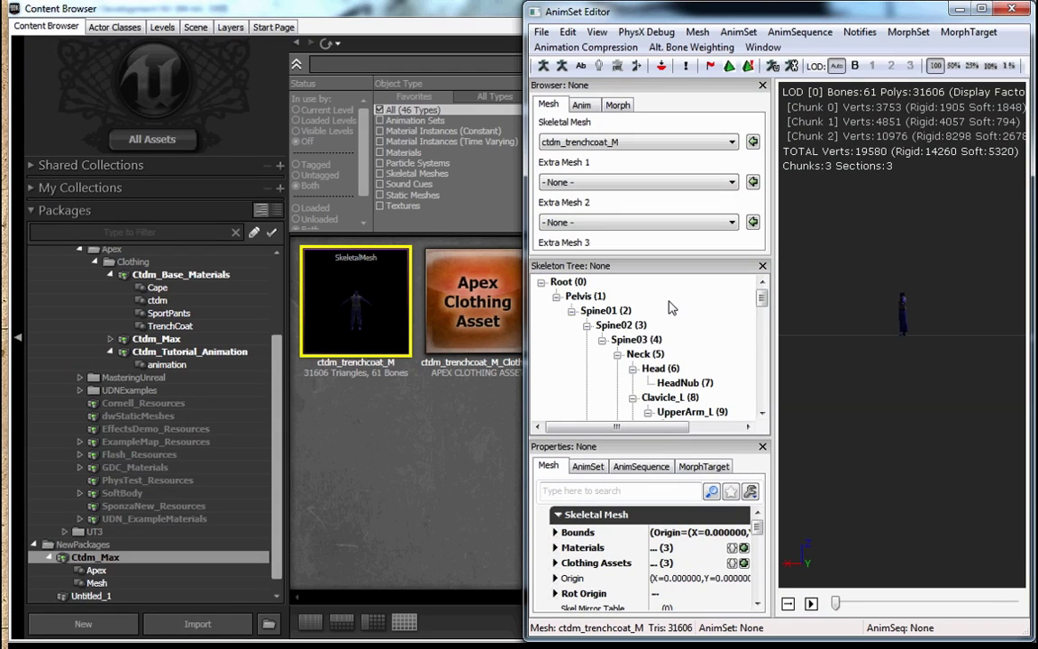
pyautogui.moveTo(914, 329); pyautogui.dragTo(1027, 409)
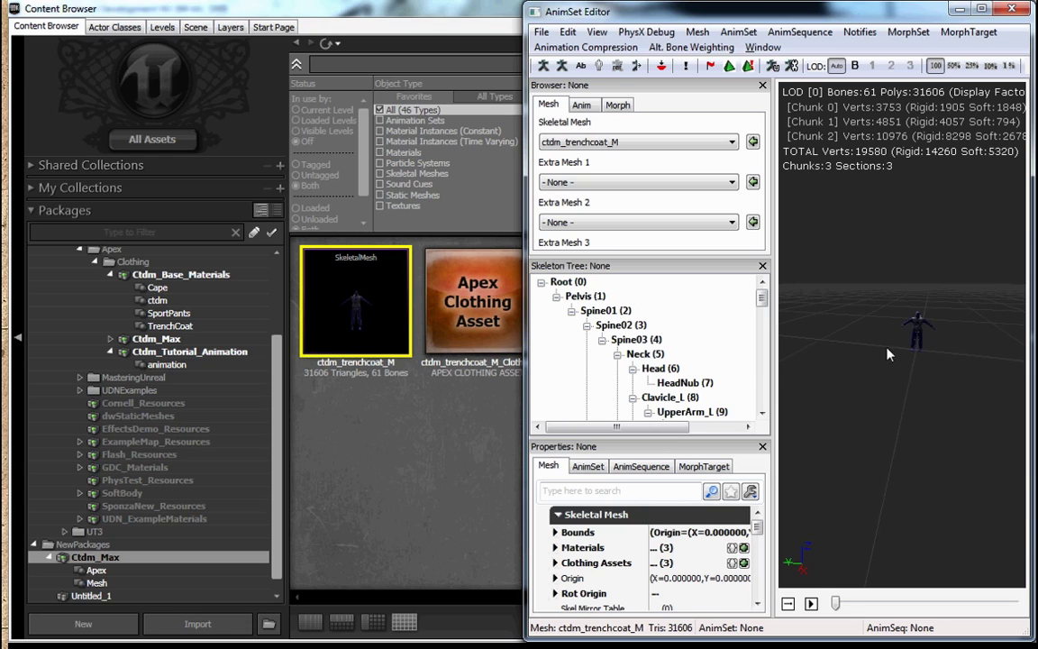
pyautogui.moveTo(885, 354); pyautogui.dragTo(876, 266)
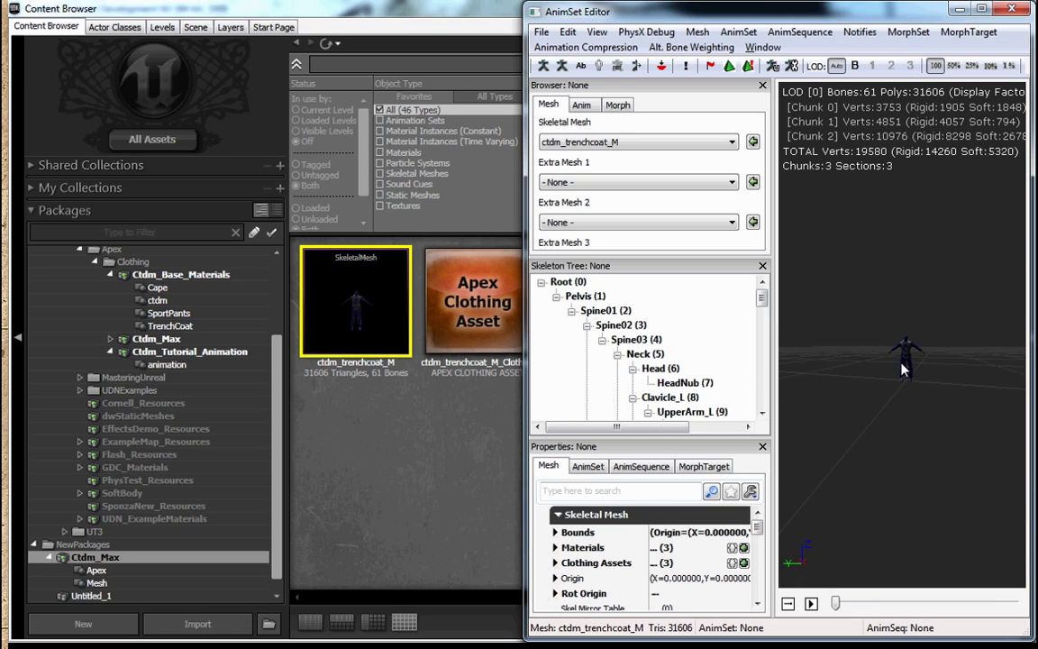
pyautogui.scroll(5, 906, 360)
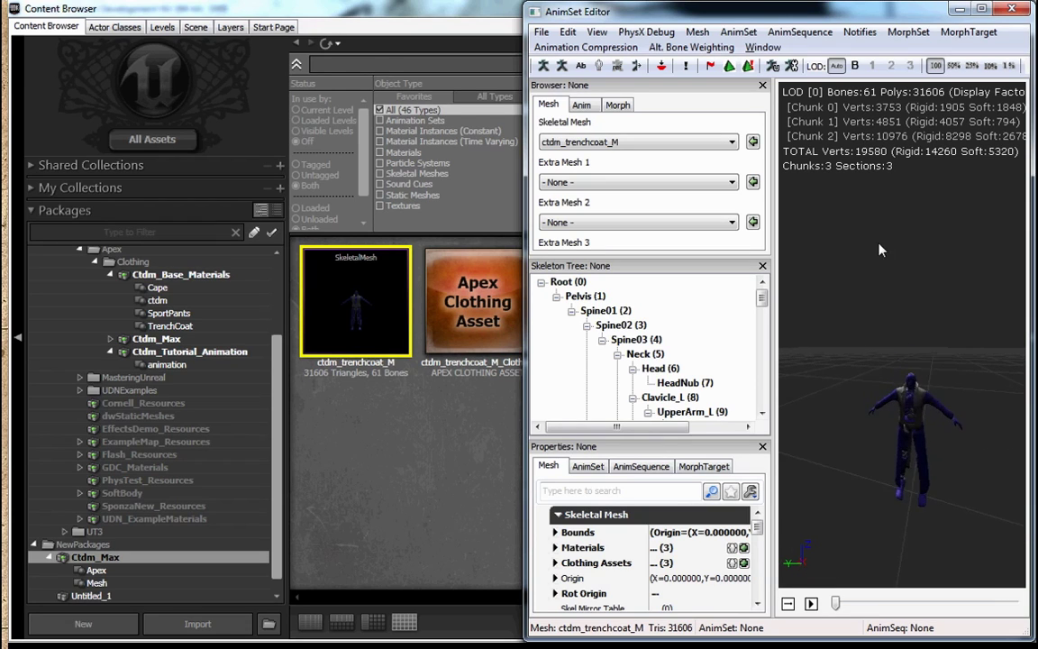
pyautogui.moveTo(908, 343); pyautogui.dragTo(795, 373)
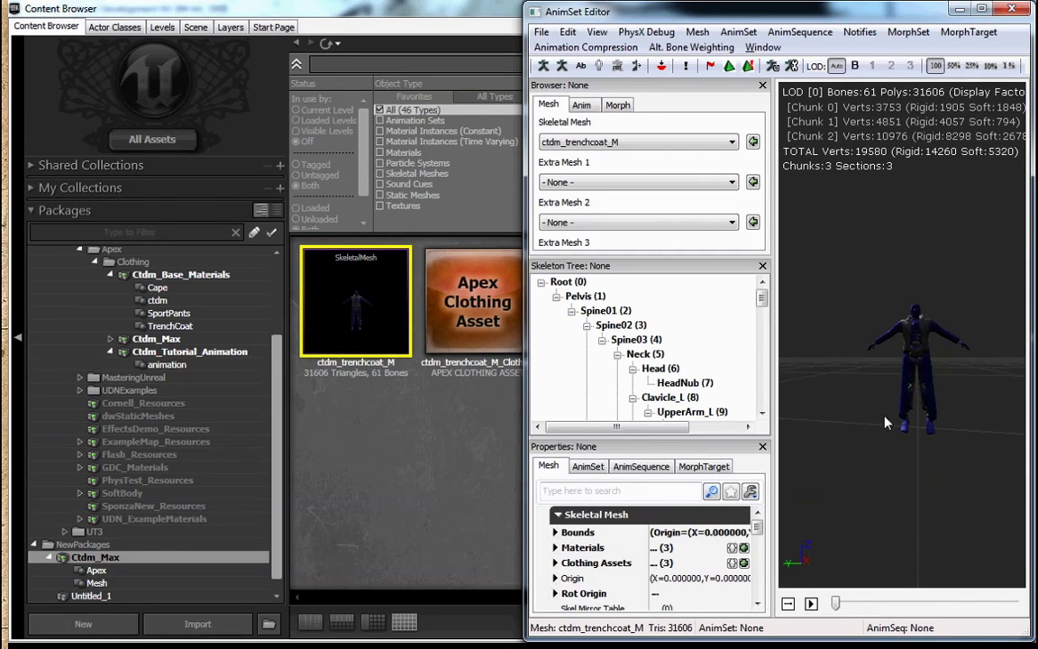
# Hide the skeleton tree, enlarge the mesh properties area and expand the skeletal mesh's Materials list
pyautogui.click(761, 268)
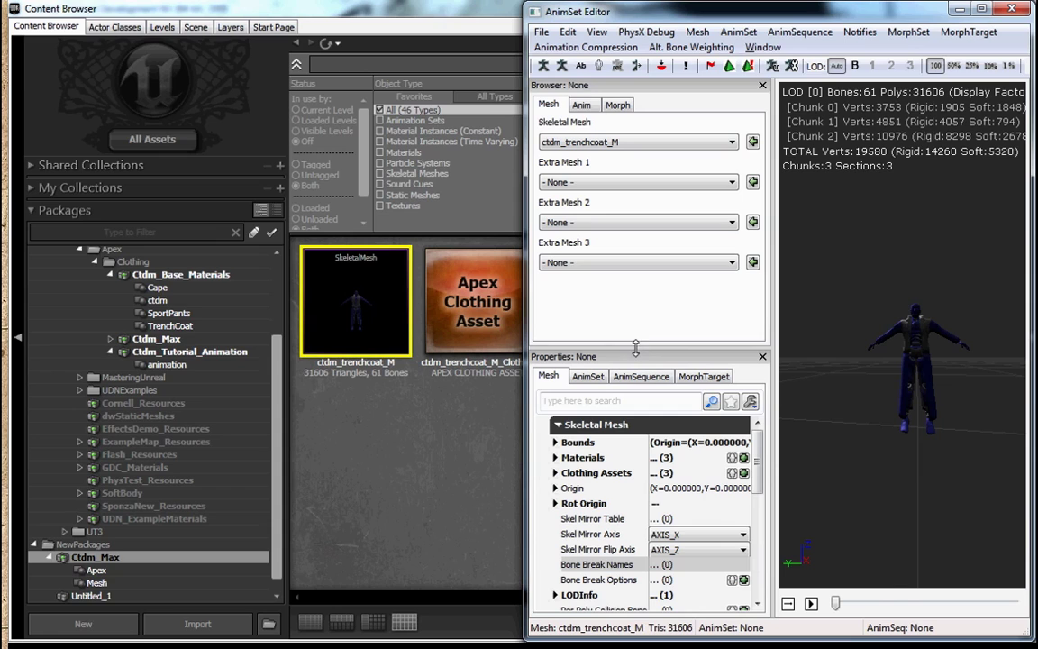
pyautogui.moveTo(635, 347); pyautogui.dragTo(623, 218)
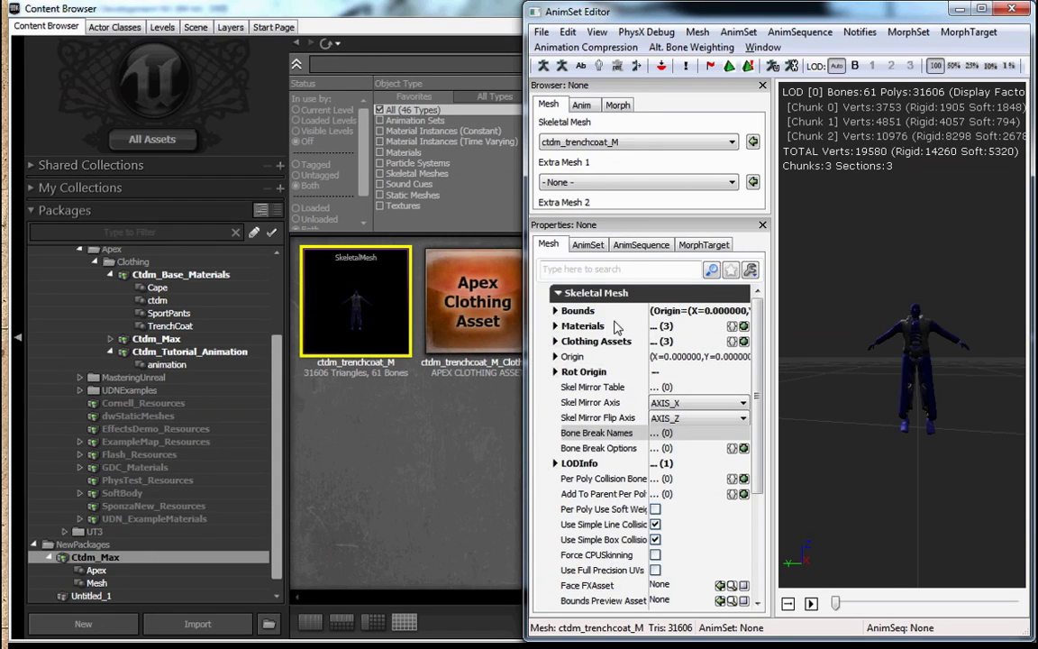
pyautogui.click(555, 325)
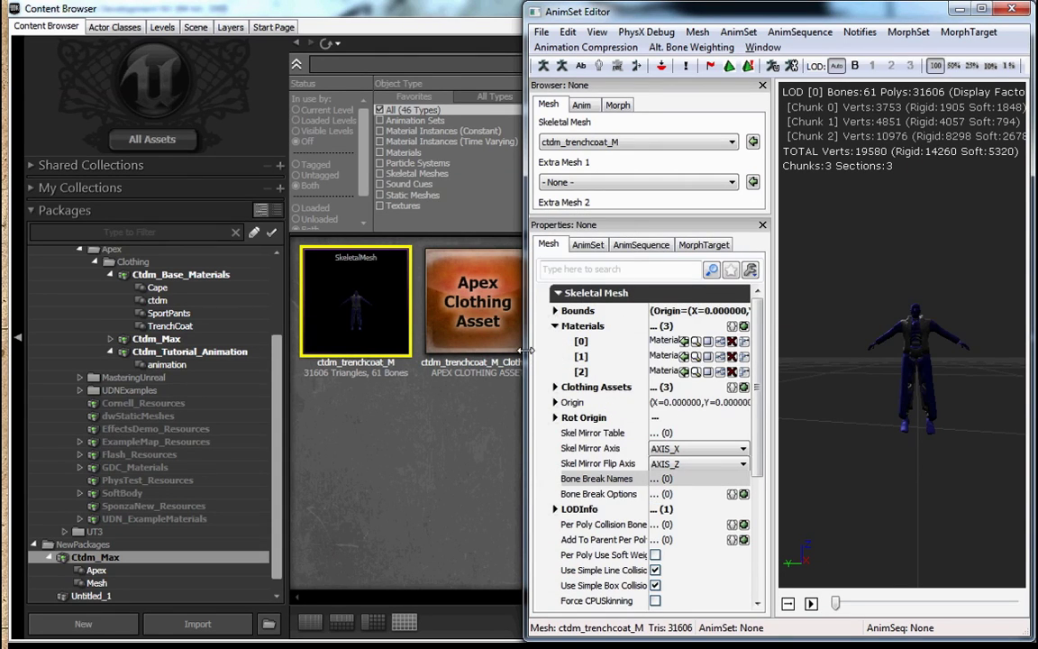
pyautogui.moveTo(525, 350); pyautogui.dragTo(453, 349)
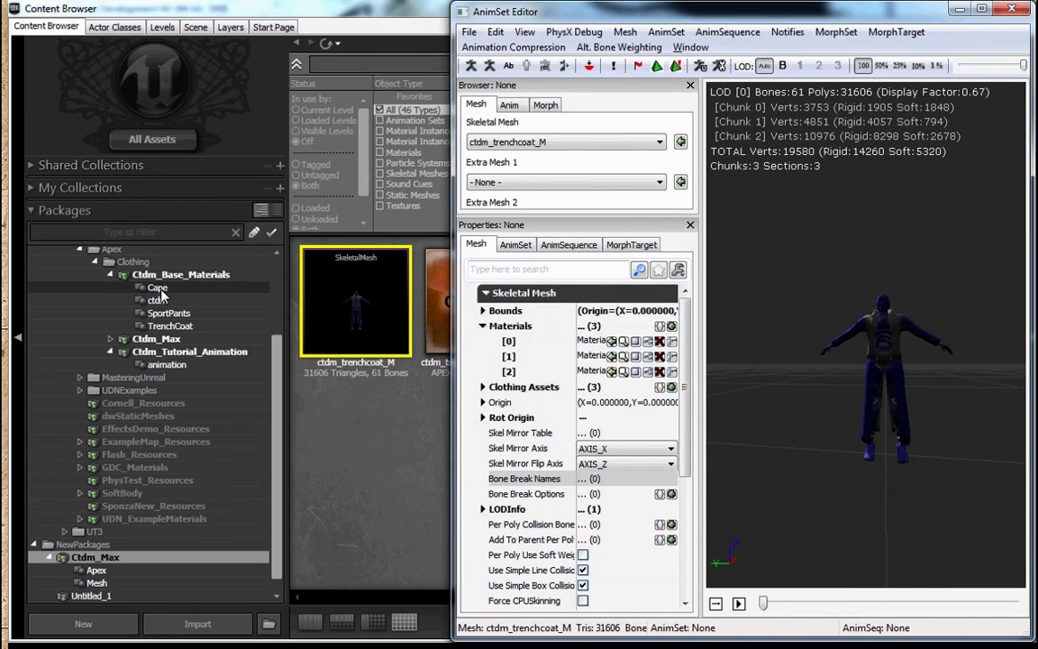
# Select the ctdm_Body material in the ctdm group, and fit the Content Browser beside the AnimSet Editor with 64-size thumbnails
pyautogui.click(159, 299)
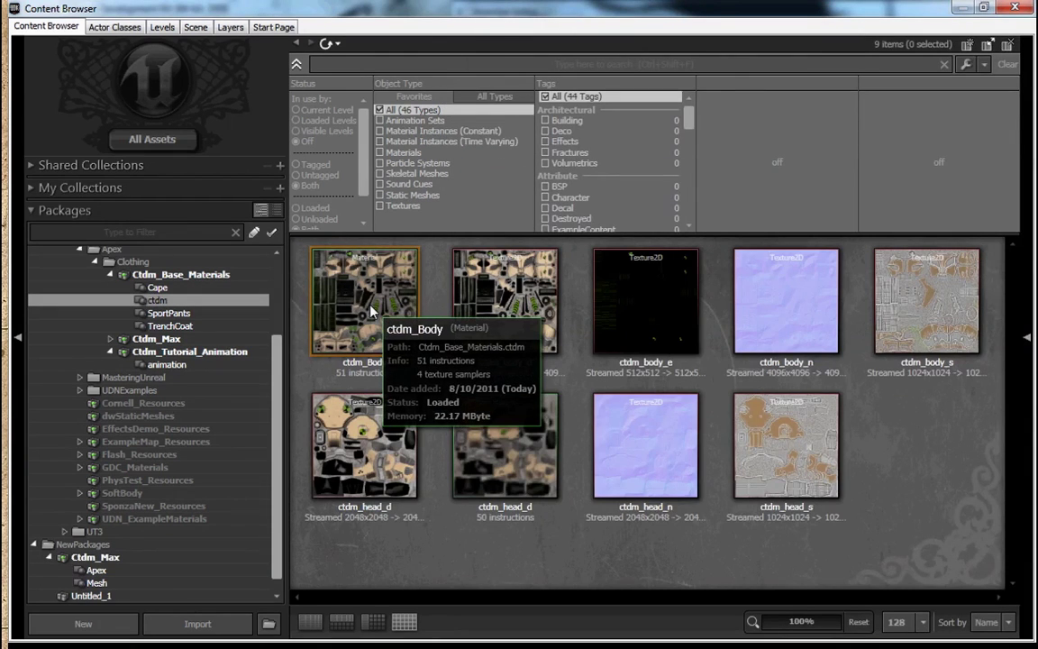
pyautogui.click(372, 311)
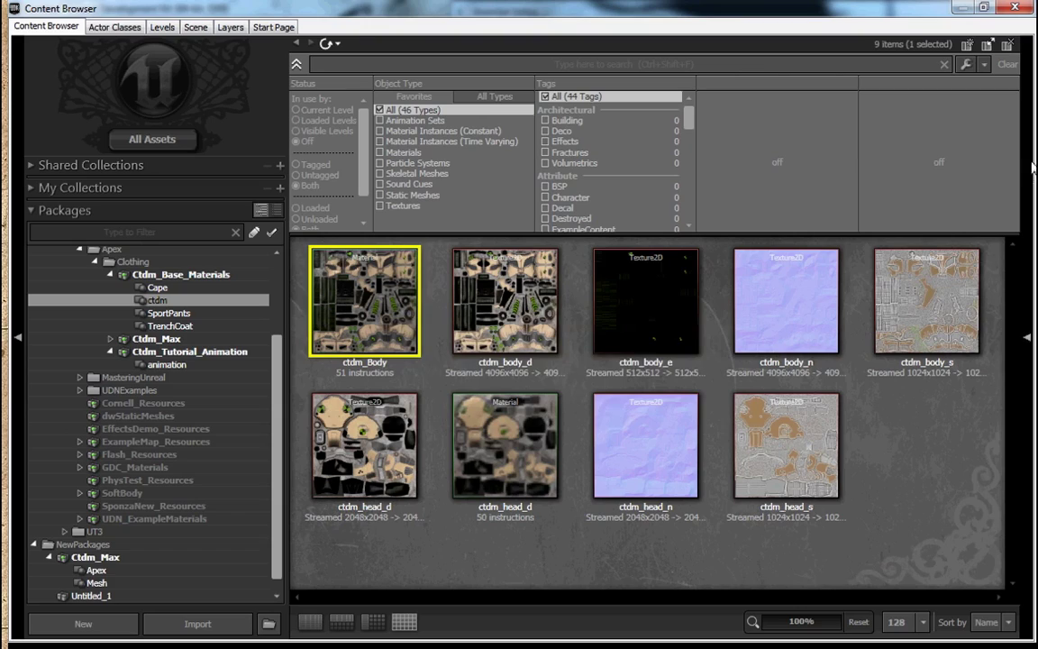
pyautogui.moveTo(928, 18); pyautogui.dragTo(329, 34)
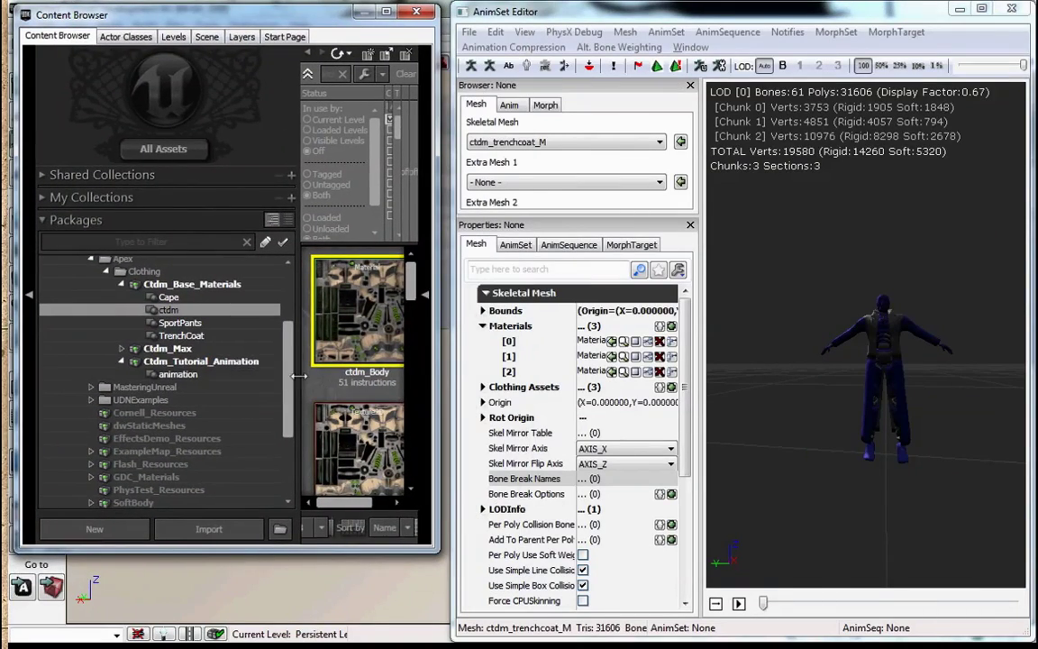
pyautogui.moveTo(296, 377); pyautogui.dragTo(207, 369)
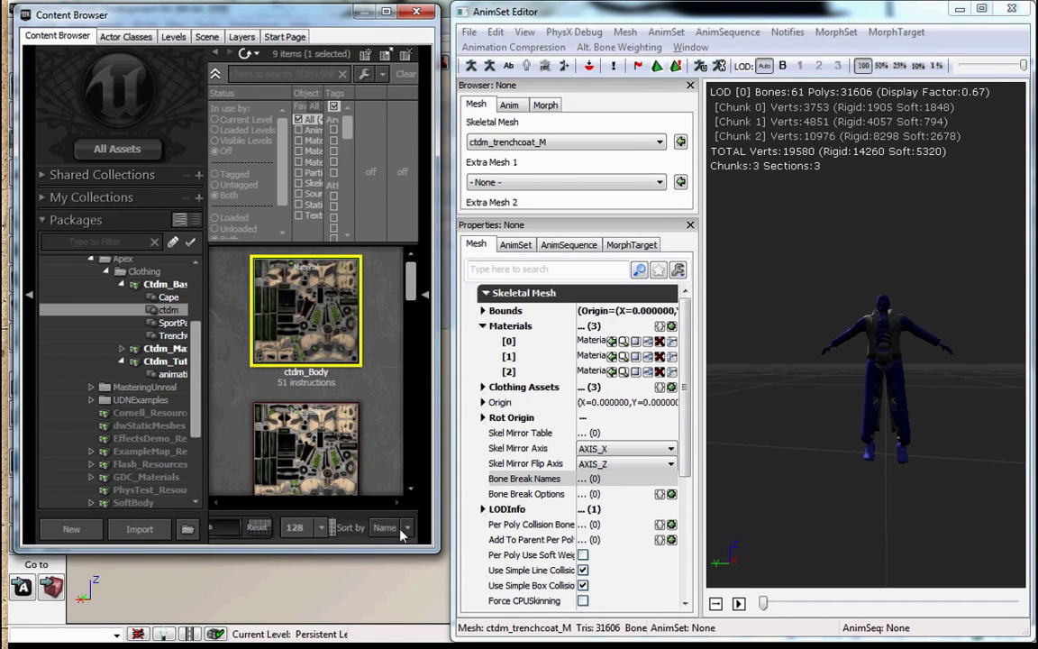
pyautogui.click(319, 528)
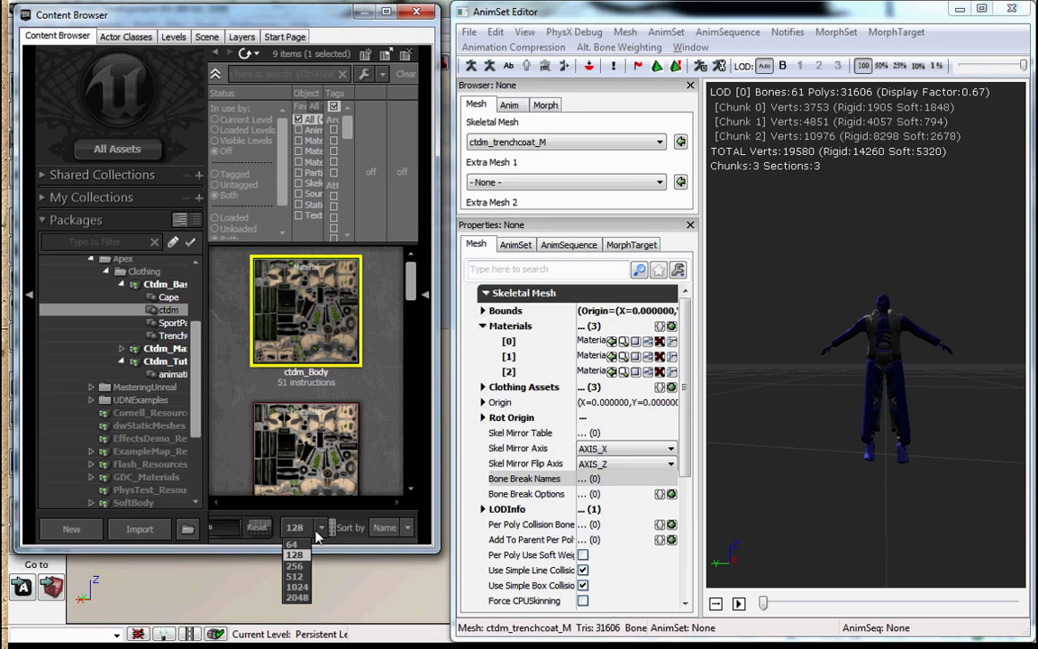
pyautogui.click(293, 544)
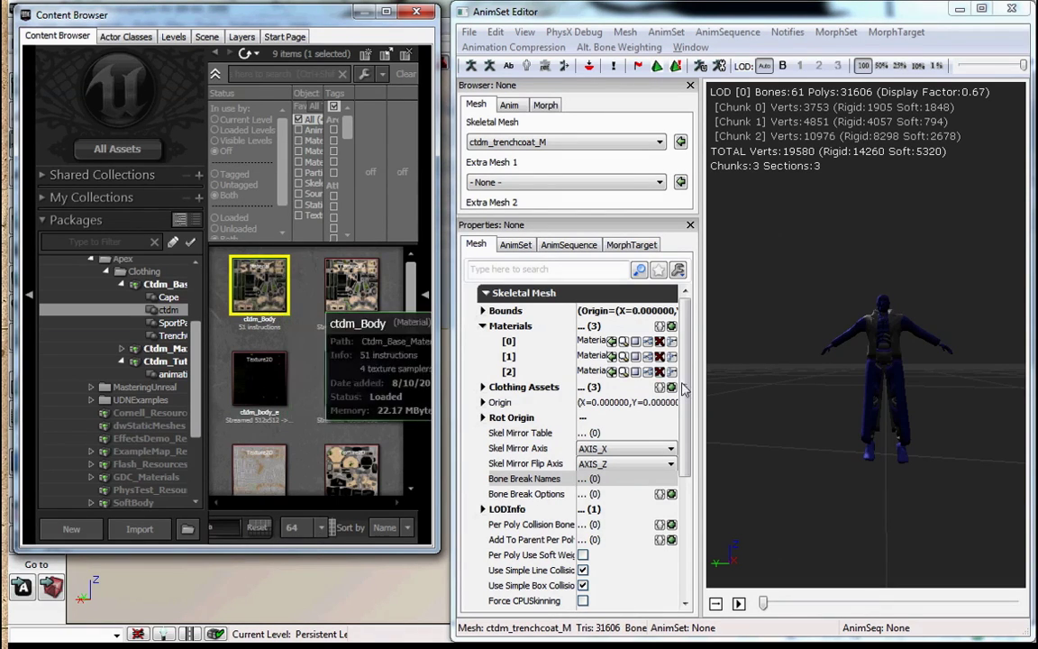
pyautogui.click(612, 356)
pyautogui.moveTo(861, 331); pyautogui.dragTo(844, 334)
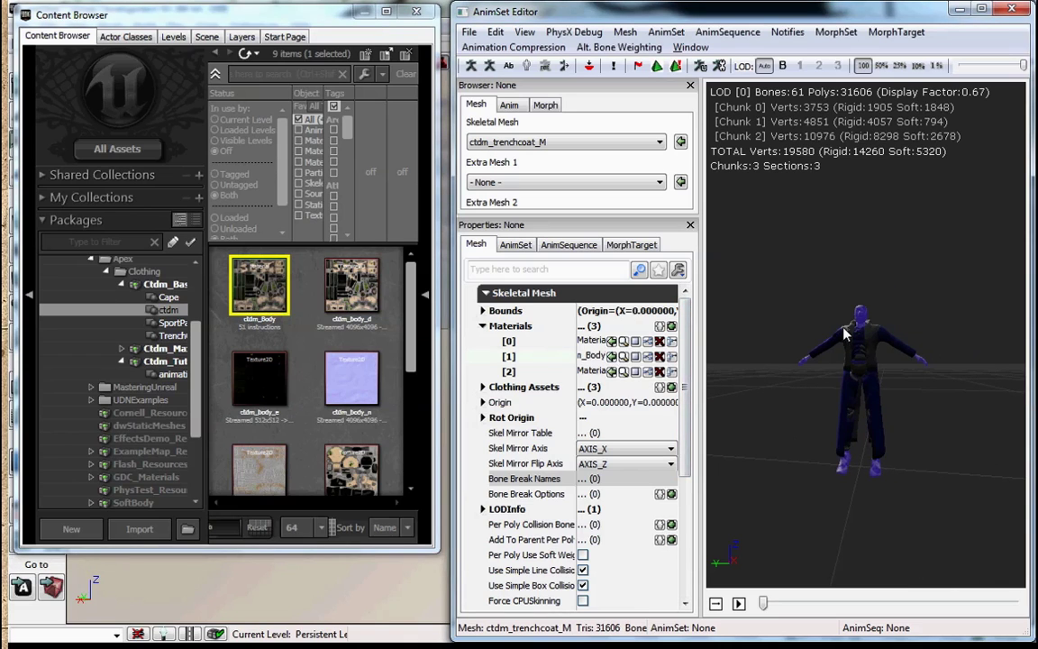
pyautogui.hotkey('ctrl', 'z')
# Assign ctdm_Body to the mesh's material slot [2] and the ctdm_head_d material to slot [1]
pyautogui.click(612, 372)
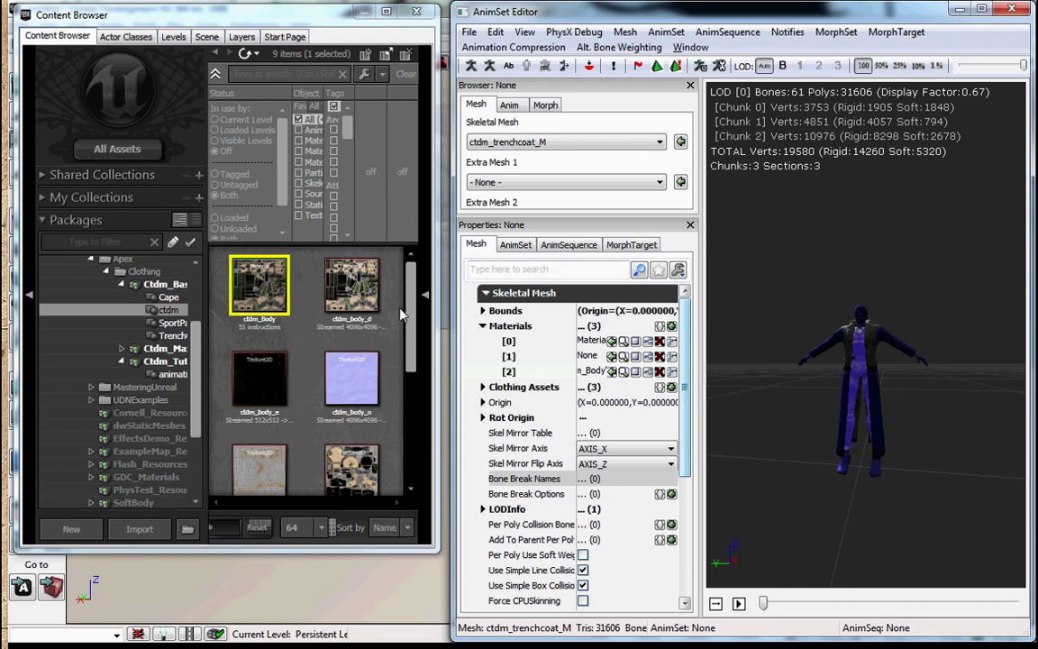
pyautogui.scroll(-2, 408, 376)
pyautogui.moveTo(408, 377); pyautogui.dragTo(404, 403)
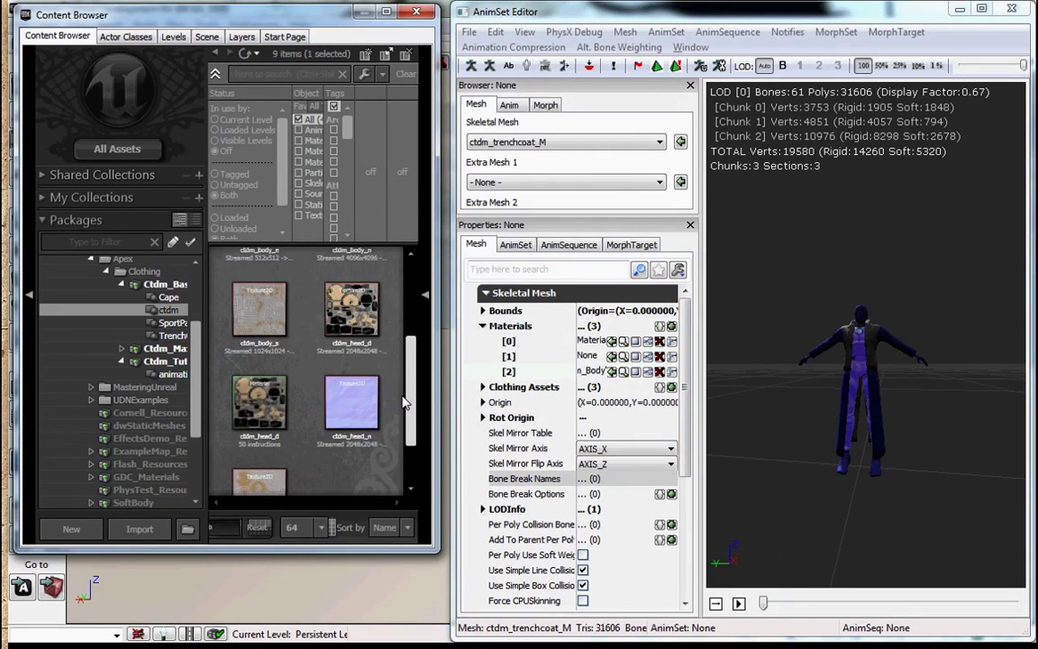
pyautogui.click(259, 402)
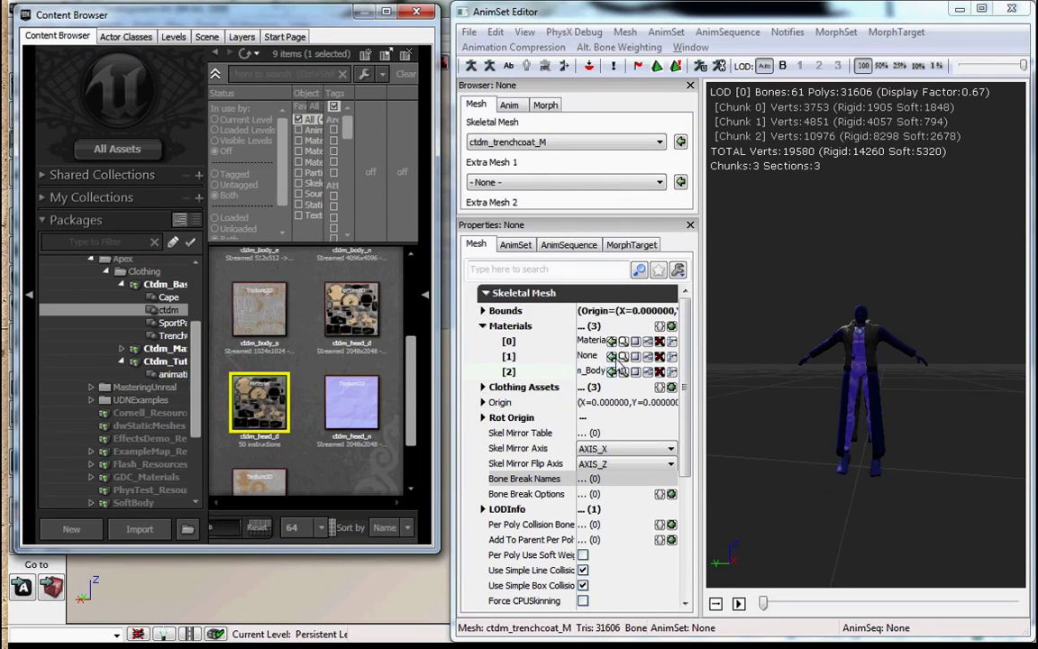
pyautogui.click(612, 357)
pyautogui.moveTo(811, 361); pyautogui.dragTo(833, 352)
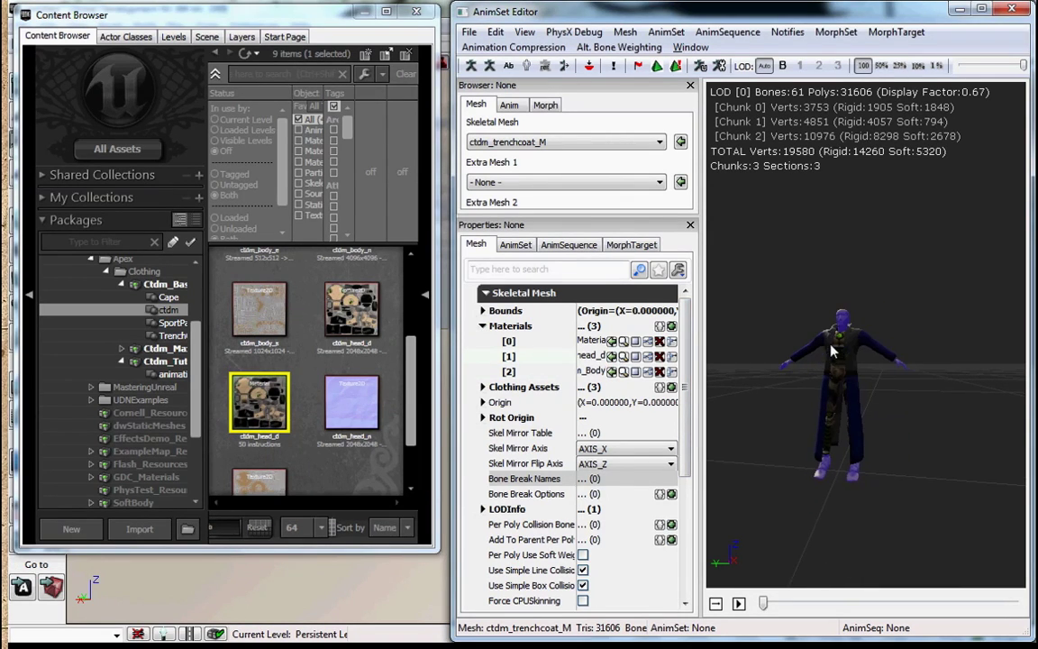
pyautogui.scroll(3, 838, 347)
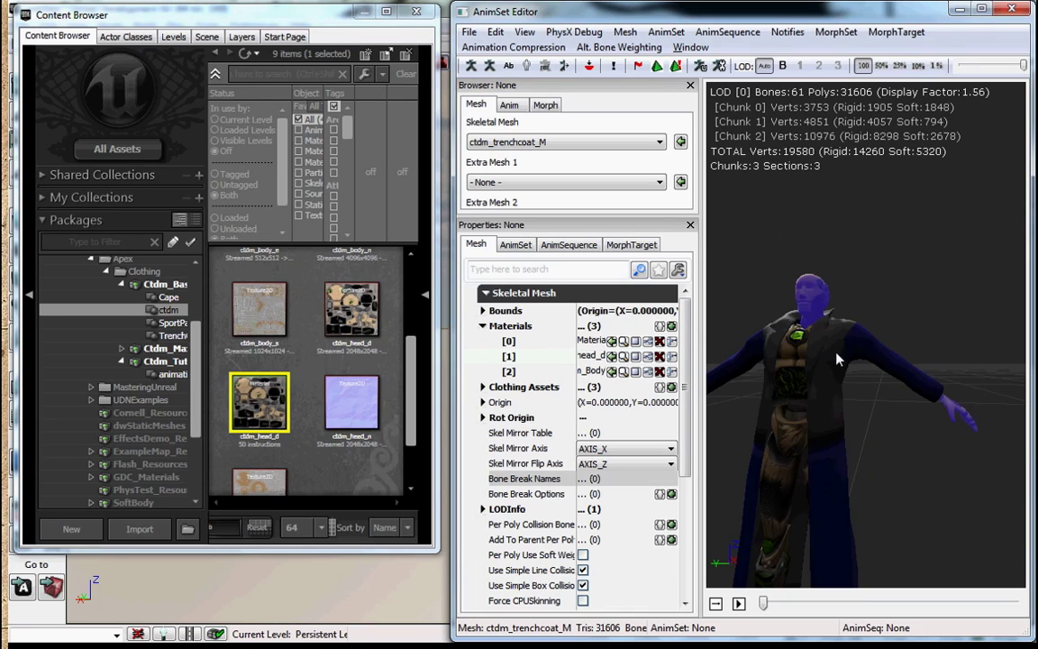
pyautogui.moveTo(838, 359); pyautogui.dragTo(766, 347)
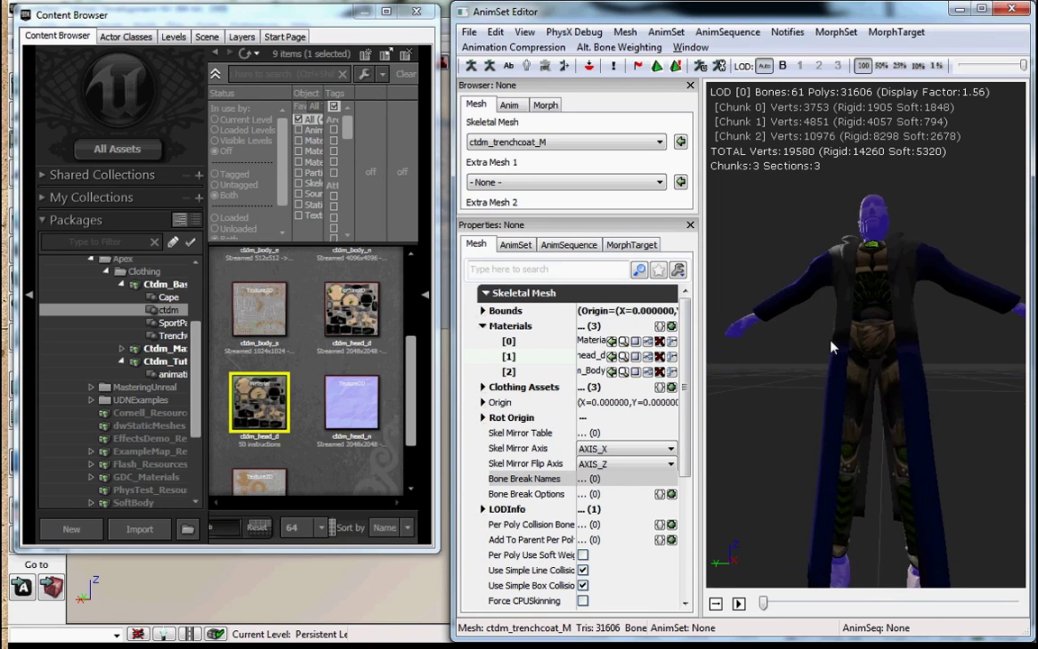
# Assign the ctdm_trenchcoat material from the TrenchCoat group to the mesh's material slot [0]
pyautogui.click(173, 336)
pyautogui.moveTo(263, 304)
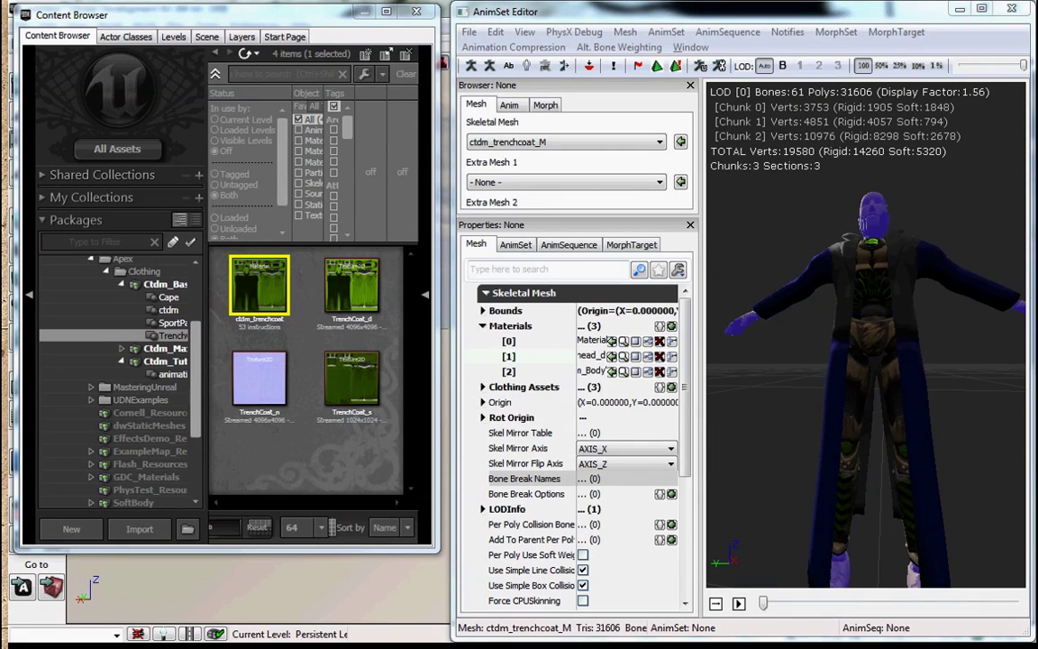
pyautogui.click(612, 340)
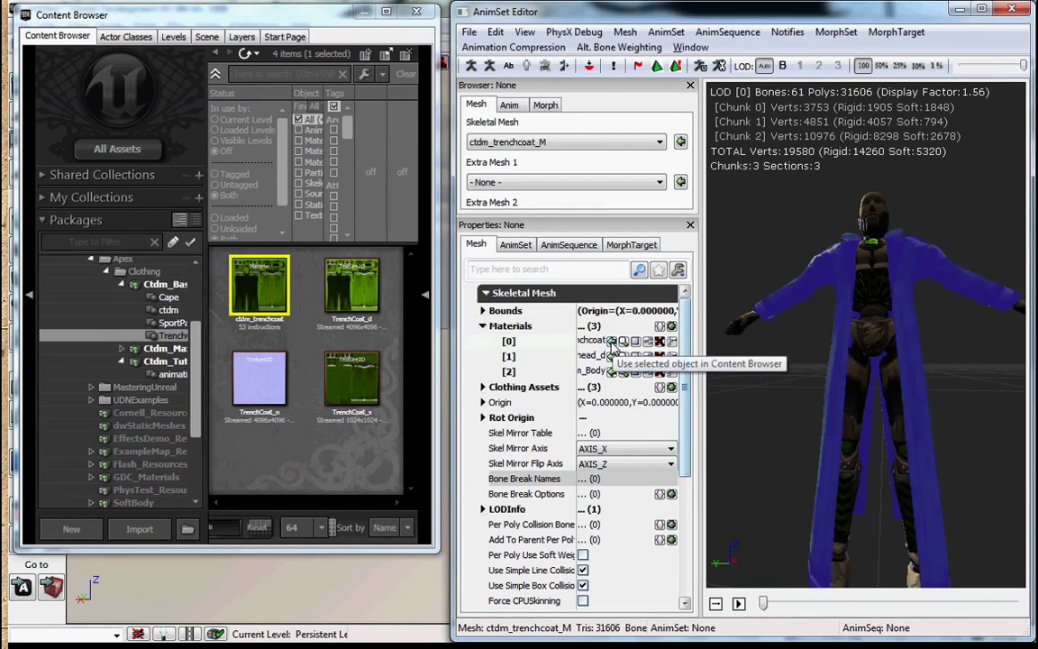
pyautogui.moveTo(901, 327); pyautogui.dragTo(774, 233)
pyautogui.scroll(-5, 775, 233)
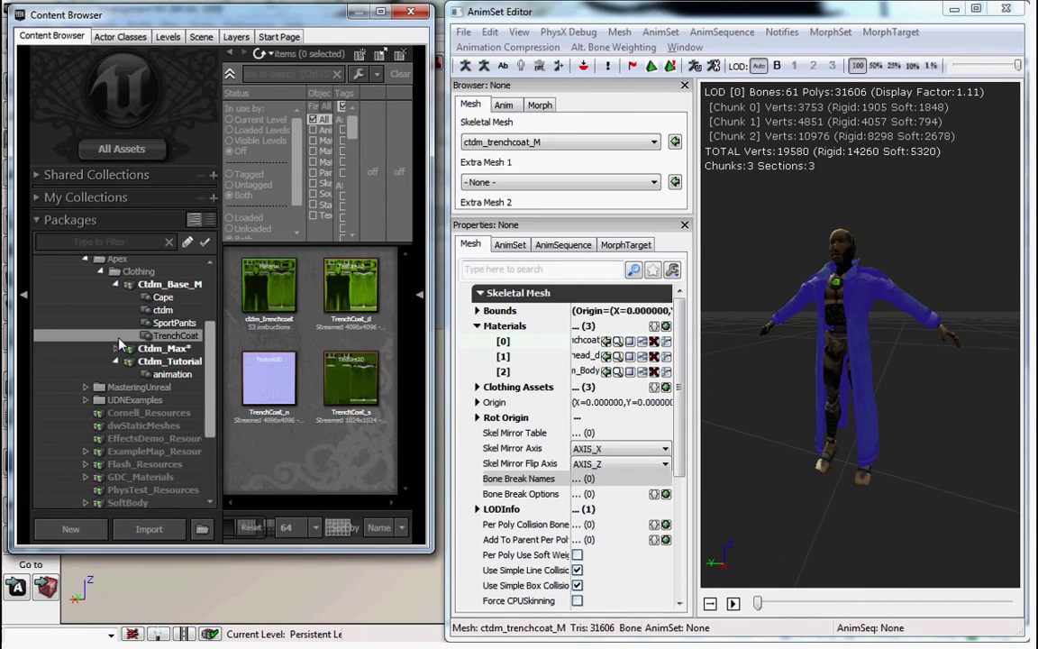
# Open the properties of the ctdm_trenchcoat_M_Clothing asset in the Ctdm_Max package
pyautogui.click(173, 351)
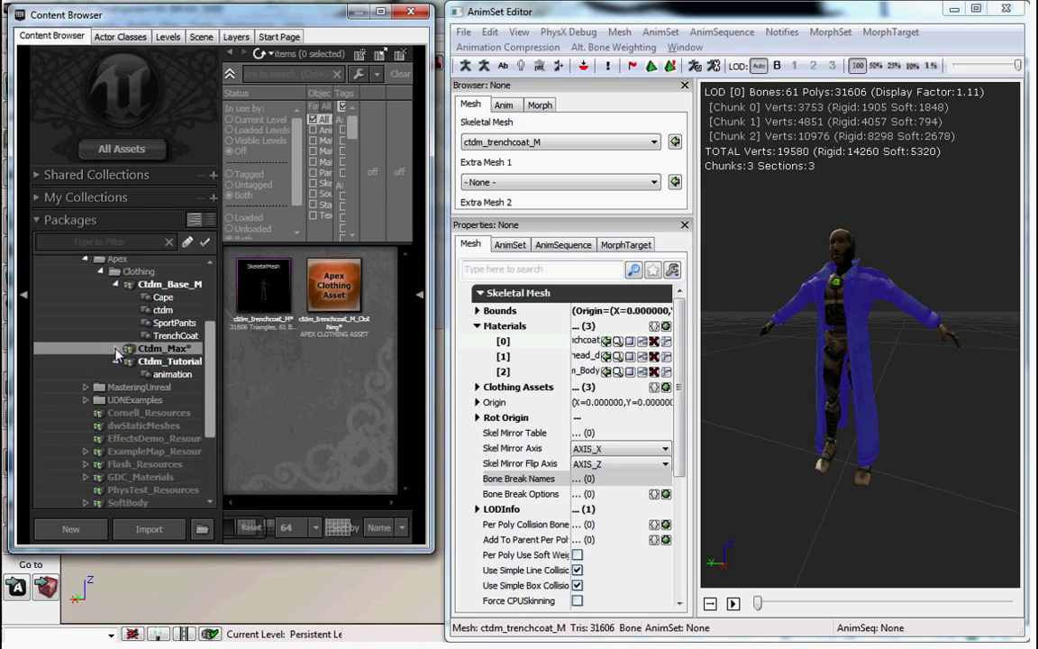
pyautogui.doubleClick(333, 284)
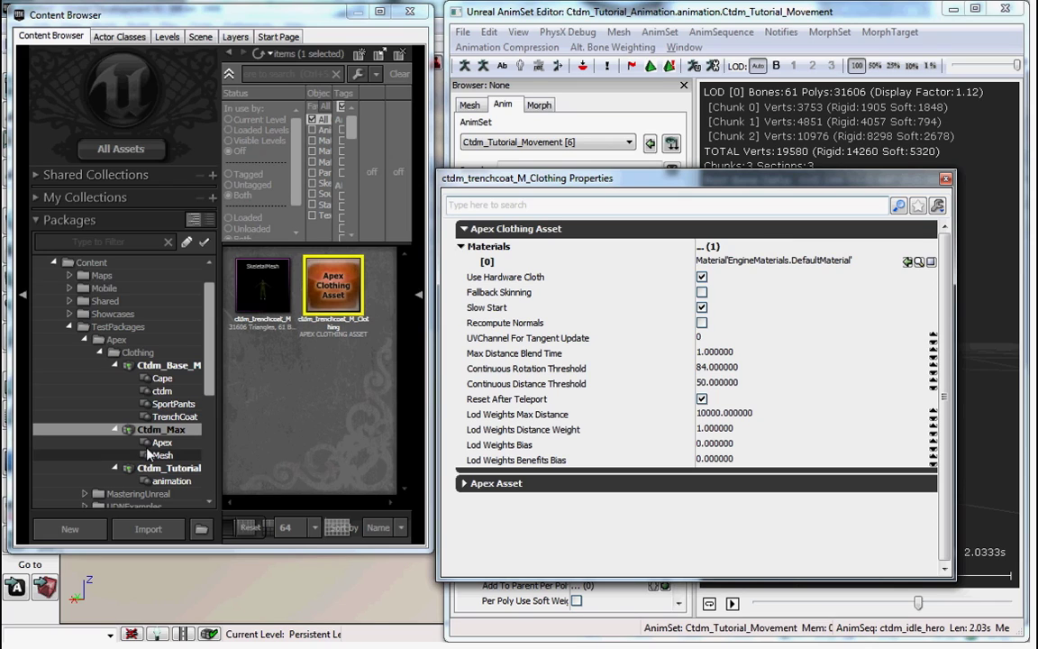
# Assign the ctdm_trenchcoat material from the TrenchCoat group to material slot [0] of the ctdm_trenchcoat_M_Clothing asset and close its properties
pyautogui.click(174, 417)
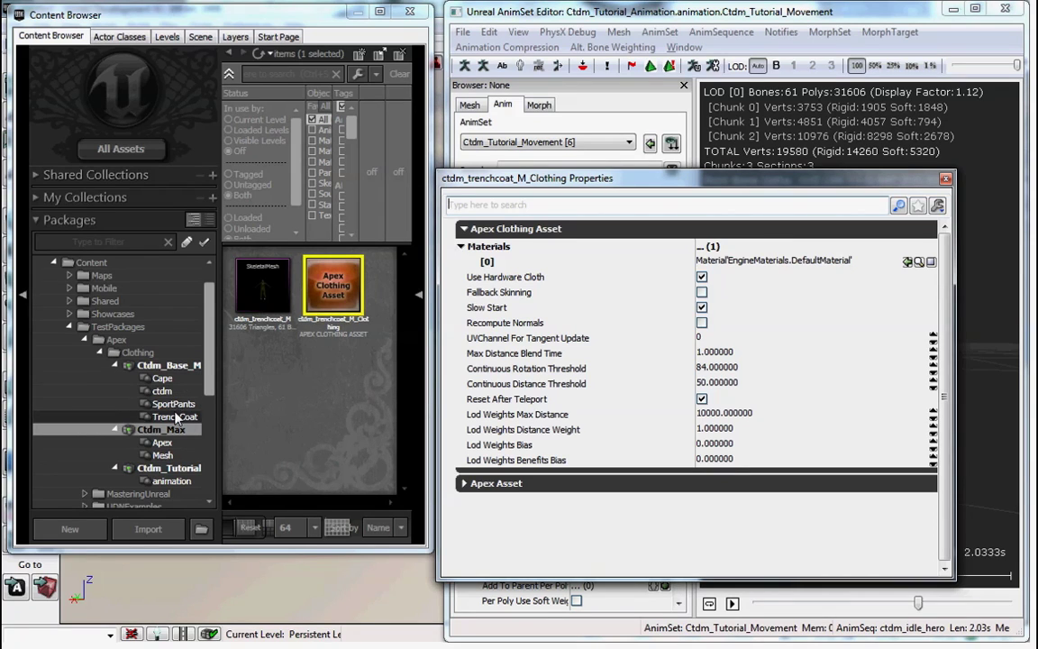
pyautogui.click(243, 276)
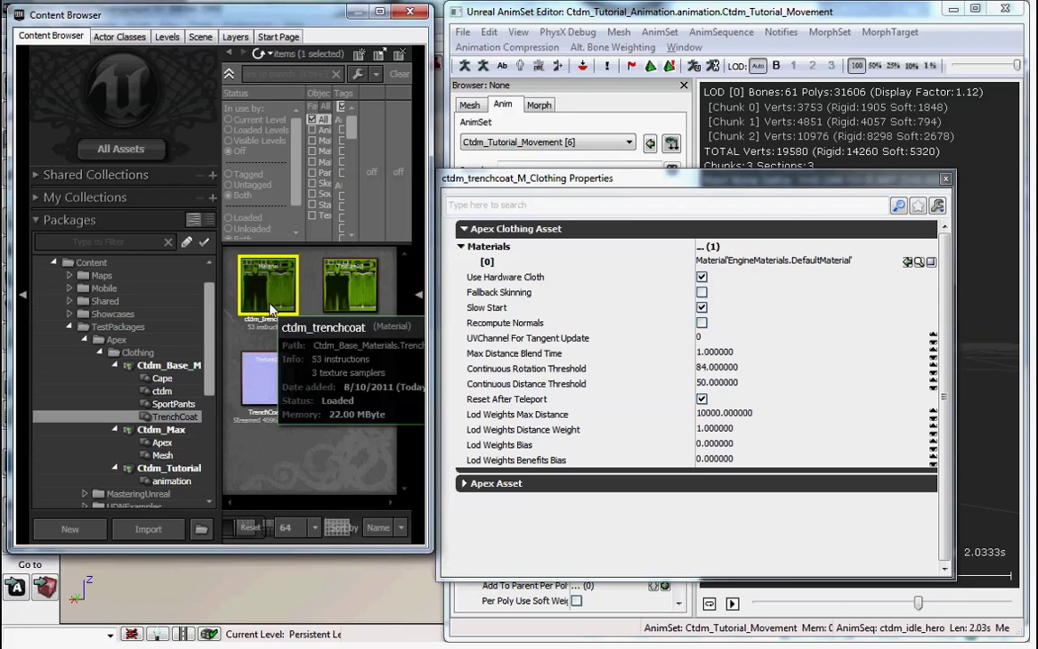
pyautogui.click(913, 260)
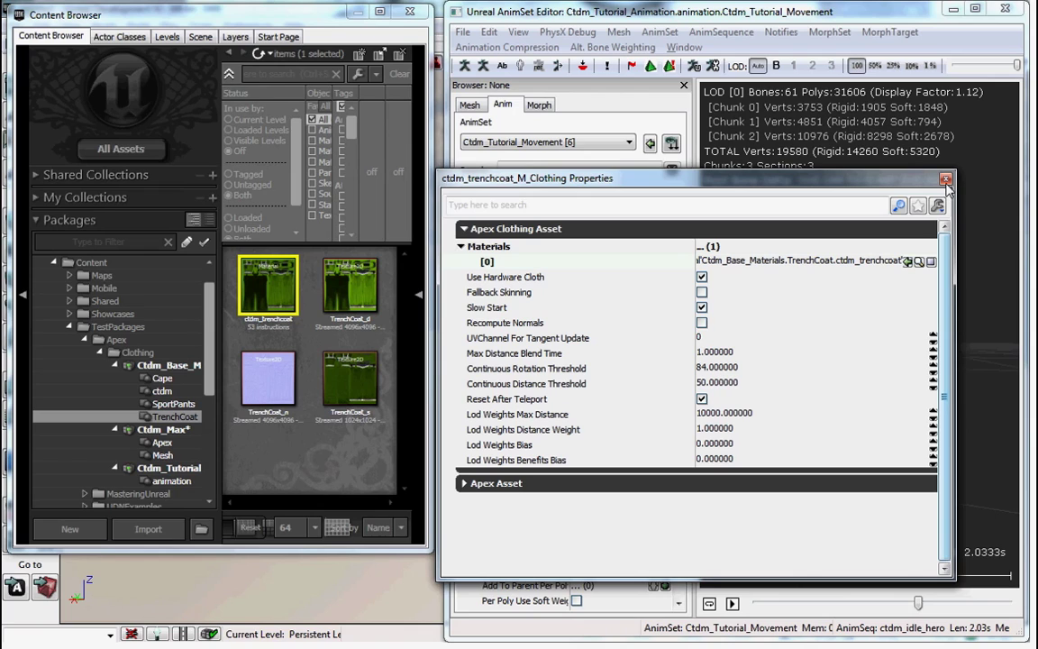
pyautogui.click(945, 179)
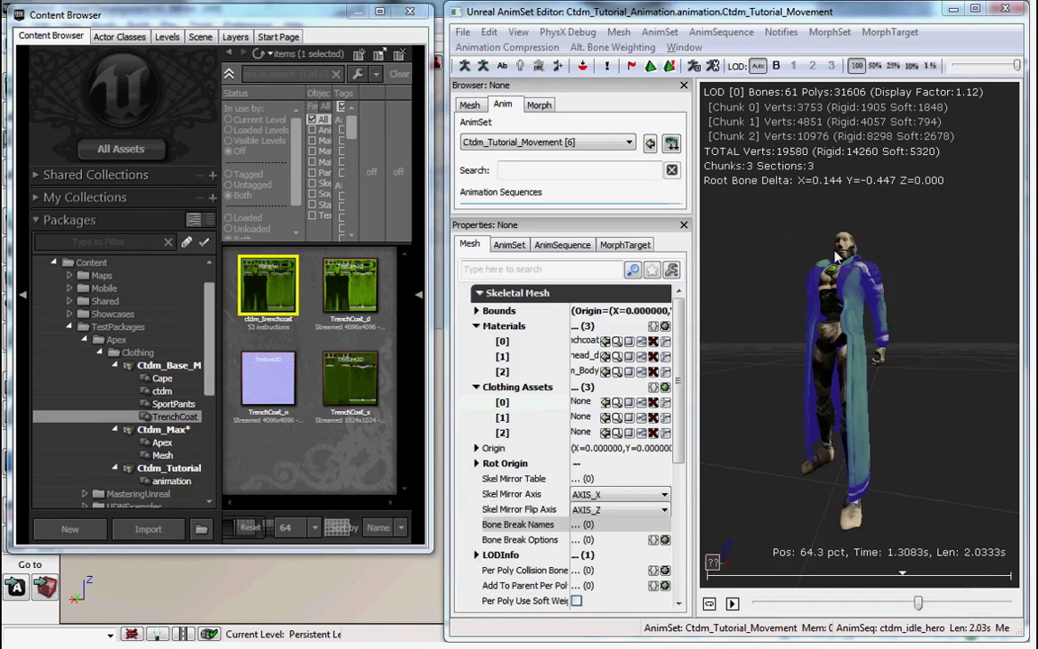
# Assign the APEX clothing asset from Ctdm_Max's Apex group to the skeletal mesh's Clothing Assets slot [0]
pyautogui.click(163, 443)
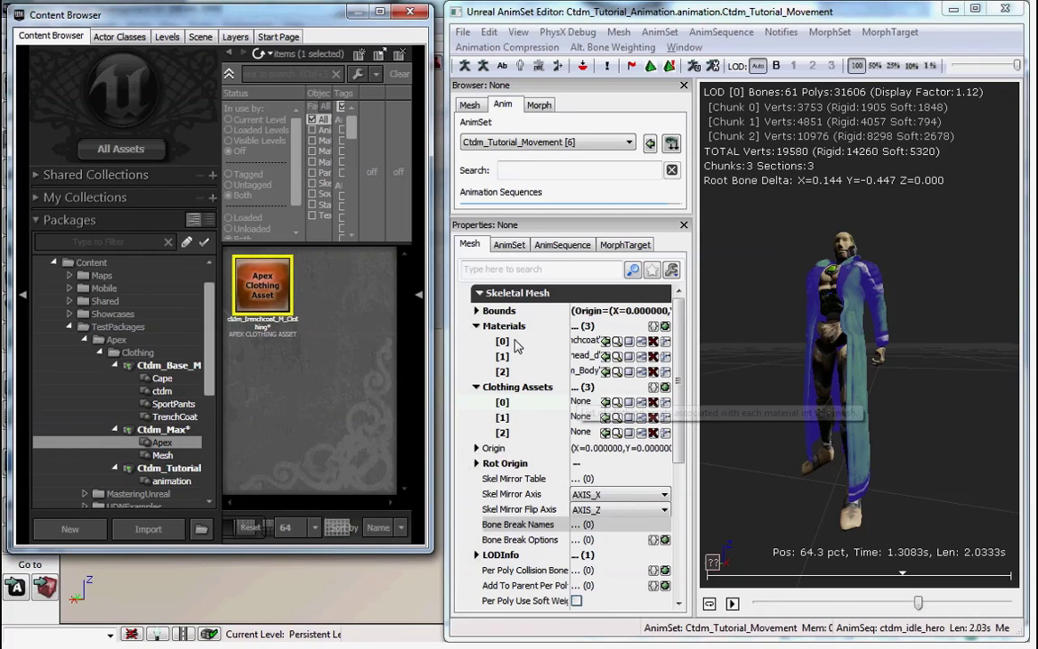
pyautogui.click(605, 403)
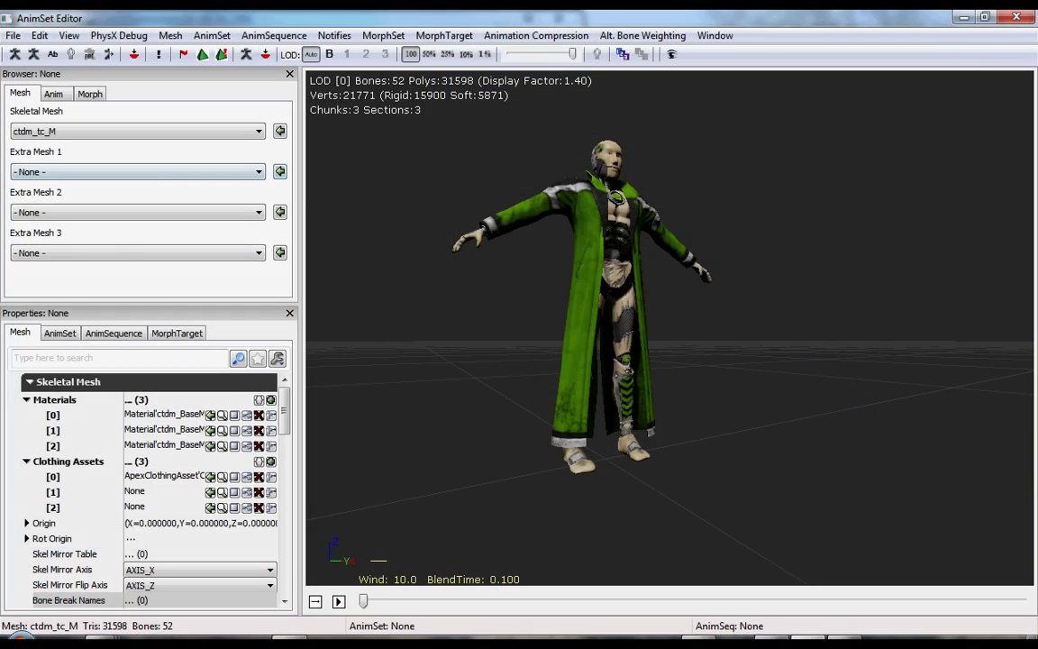
# Load the ctdm_BaseMovement_set01 AnimSet for the ctdm_tc_M mesh and play ctdm_RunInPlace to preview the coat's motion from the side
pyautogui.click(53, 94)
pyautogui.click(126, 132)
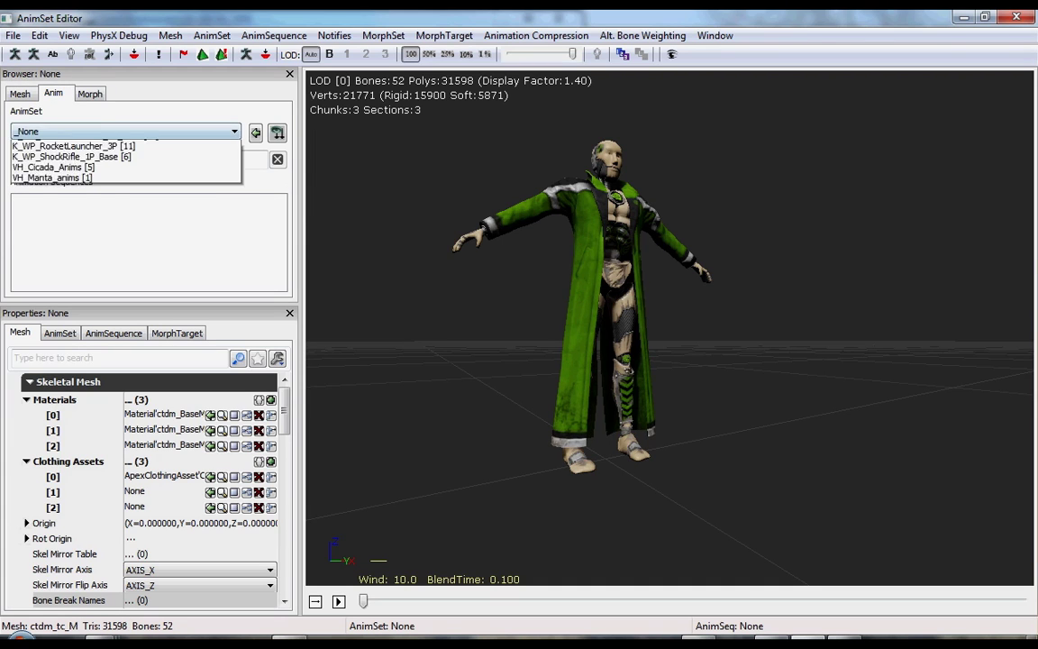
pyautogui.click(72, 157)
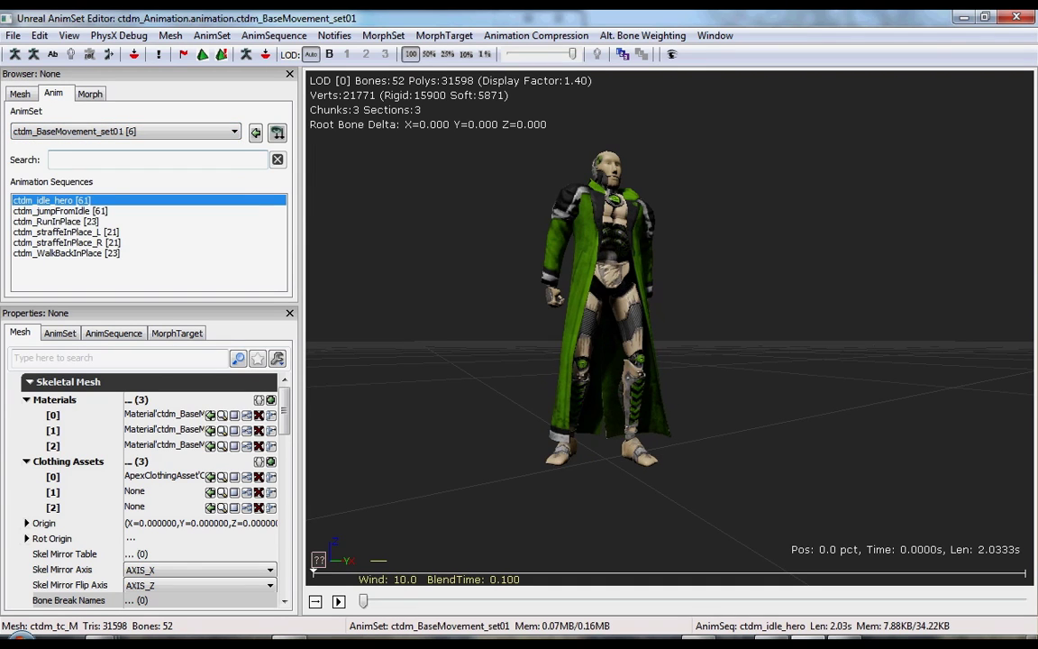
pyautogui.click(56, 221)
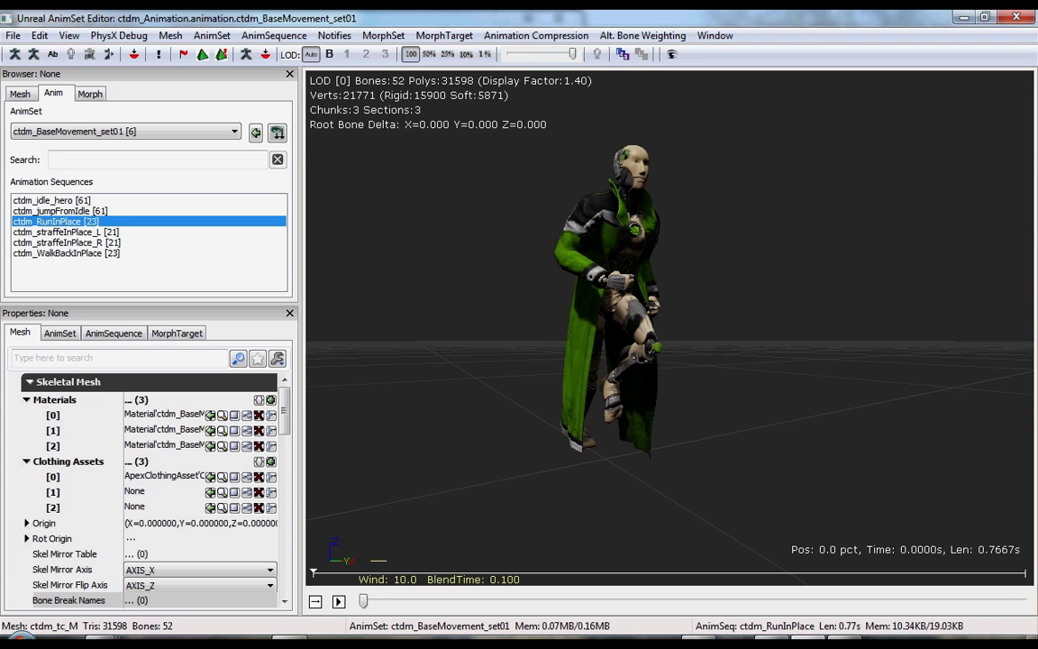
pyautogui.click(338, 601)
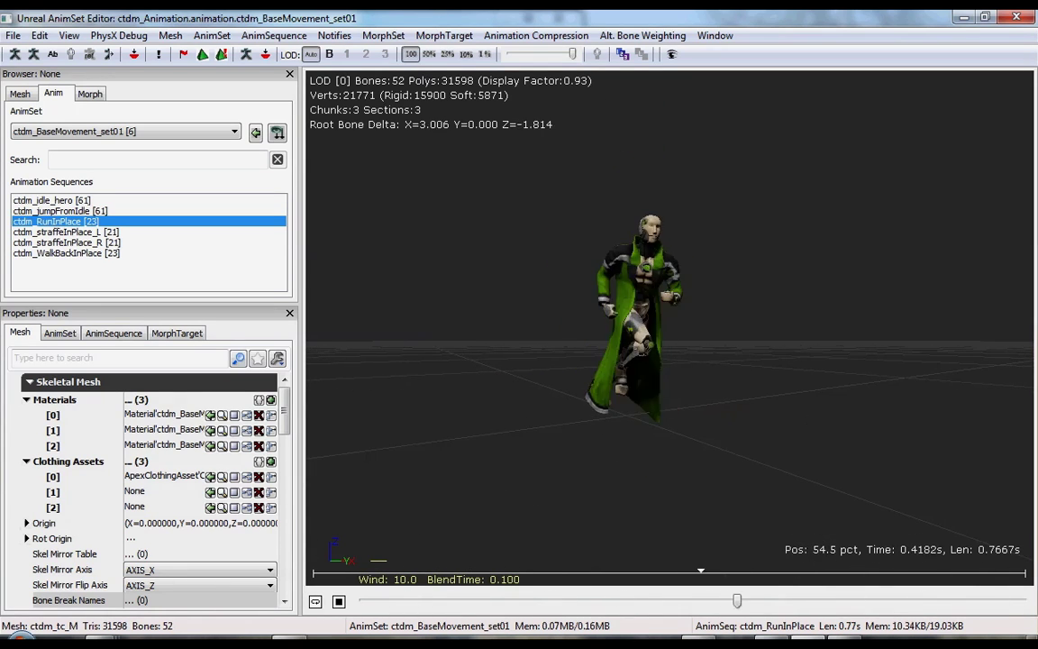
pyautogui.moveTo(667, 360); pyautogui.dragTo(428, 361)
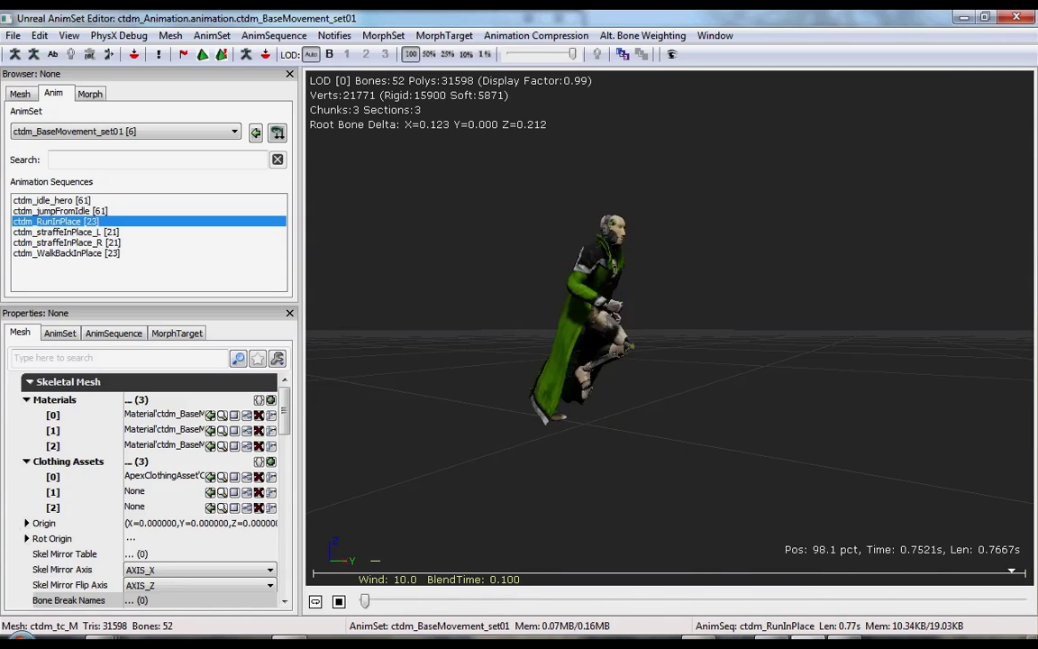